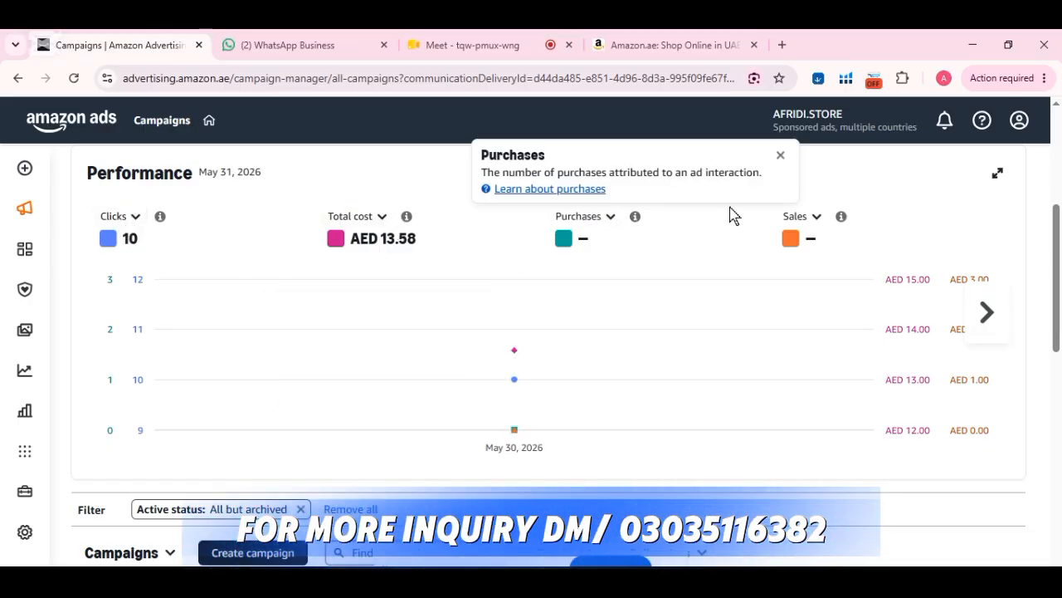
Step: Set the first metric of the Performance chart to Advertising cost of sales
click(134, 218)
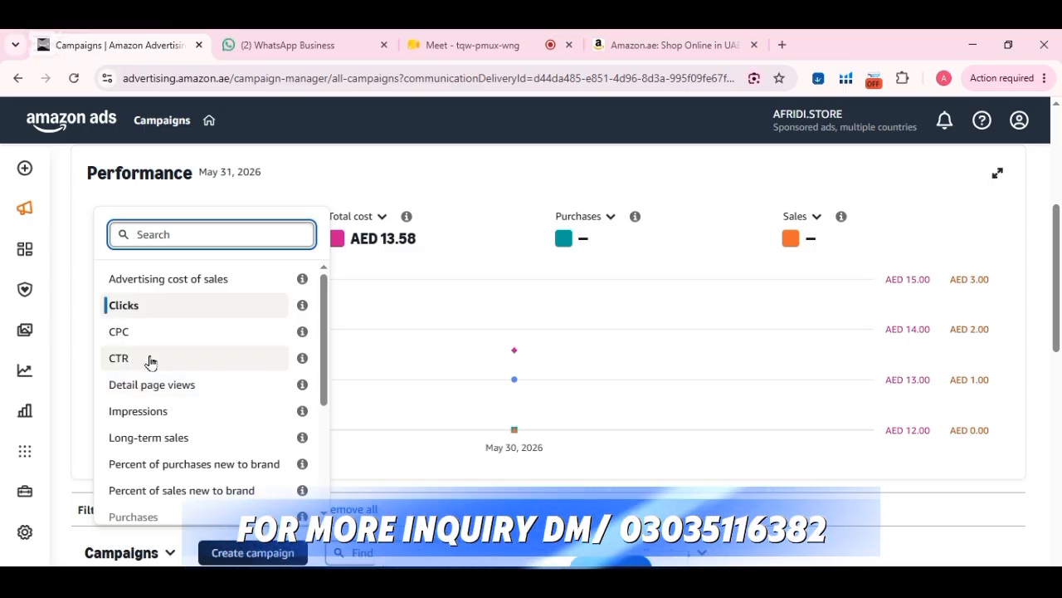
click(146, 279)
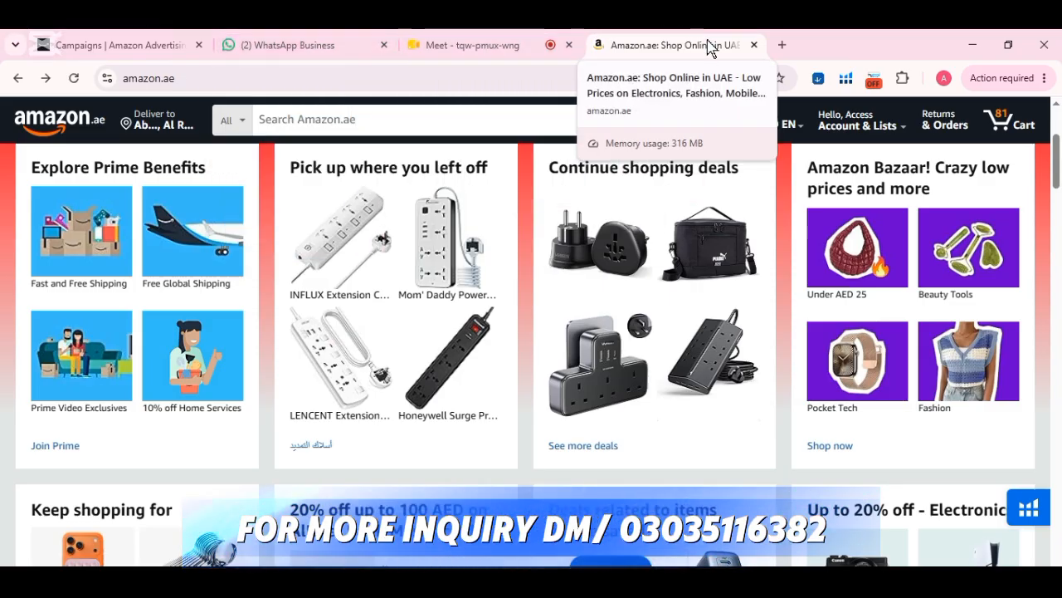
click(137, 46)
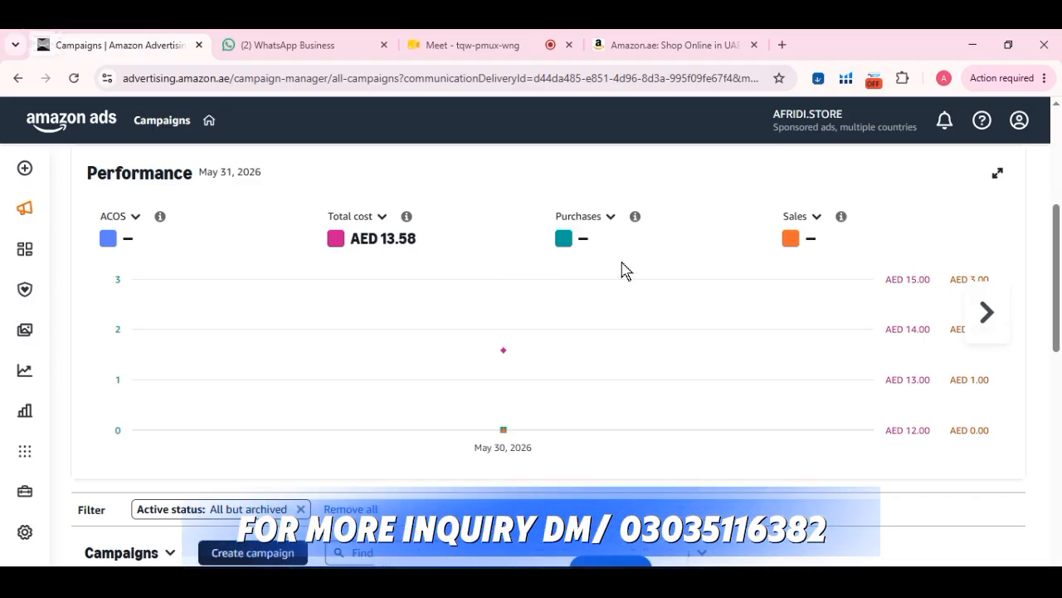
Step: Start creating a new campaign of the Sponsored Products type
scroll(626, 269, down, 4)
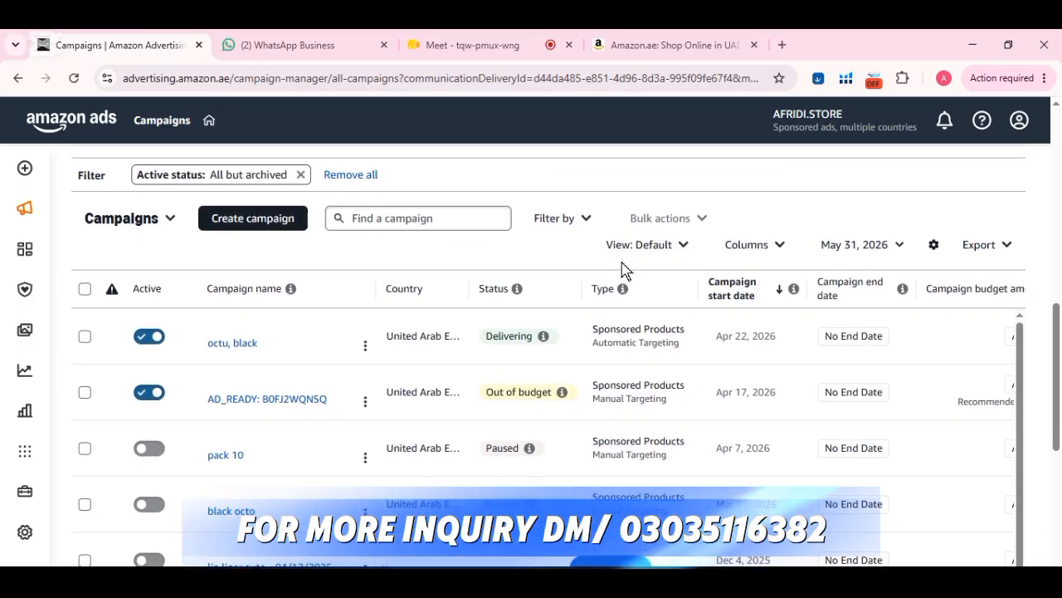
scroll(462, 277, up, 1)
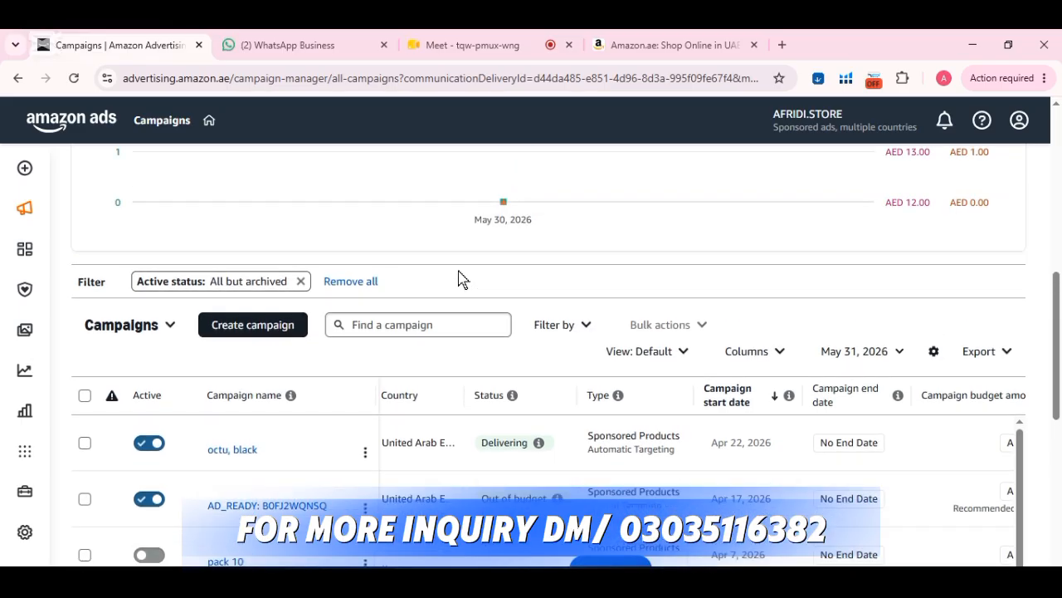
scroll(461, 277, up, 1)
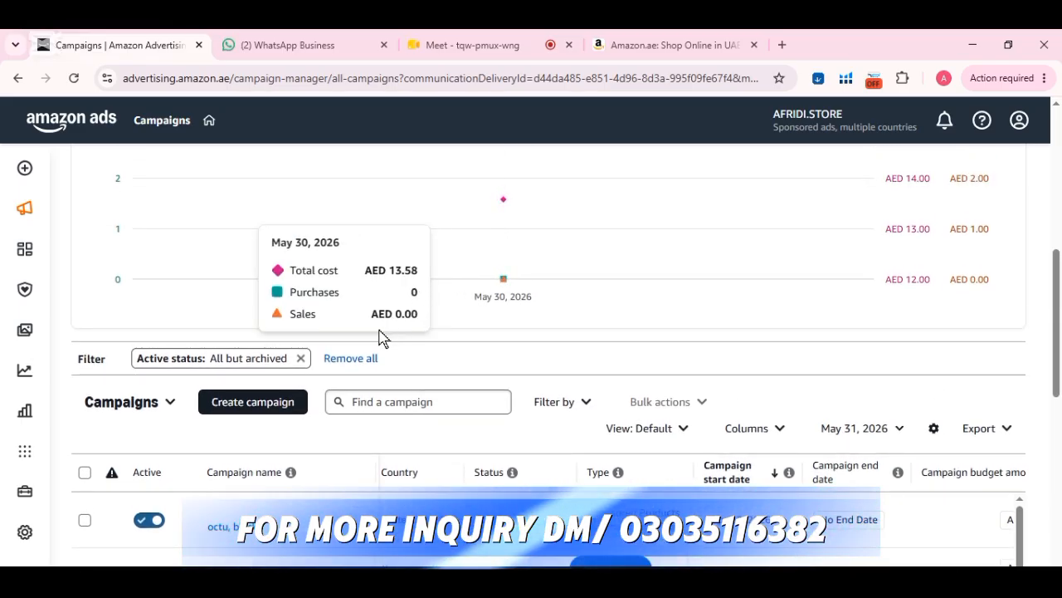
click(249, 405)
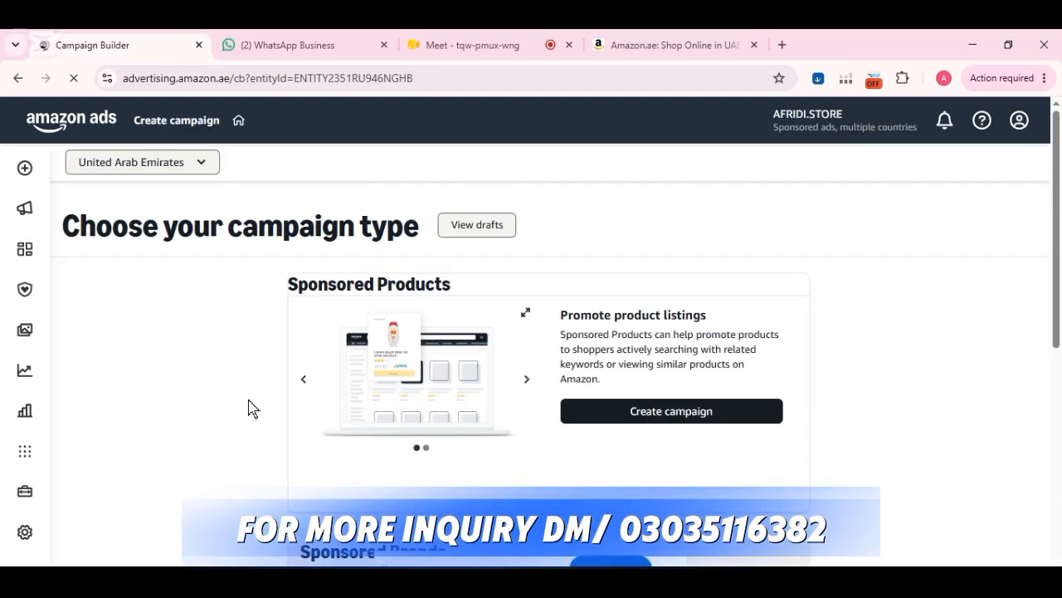
scroll(396, 361, down, 3)
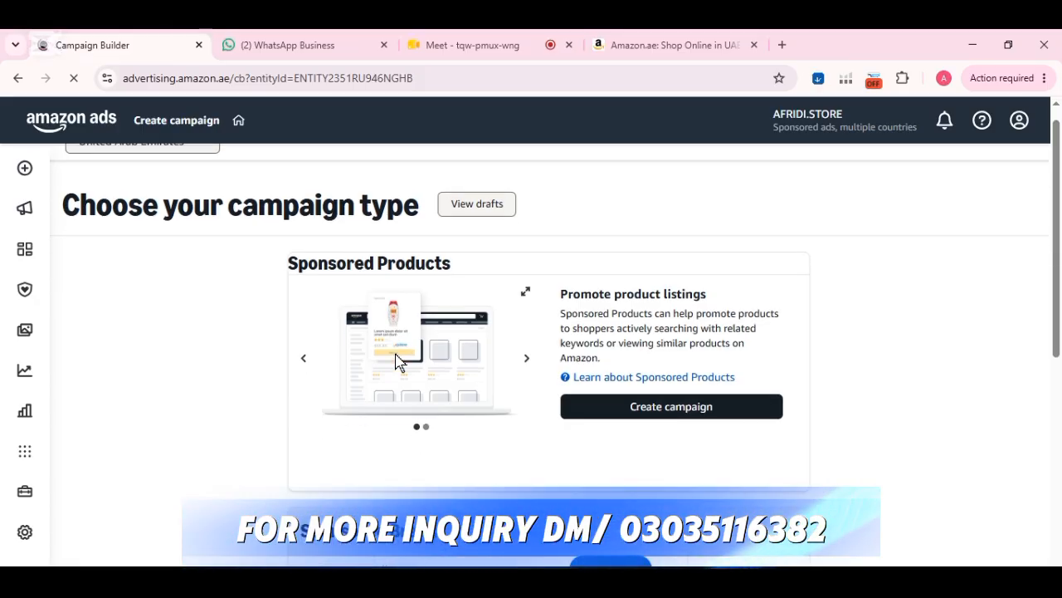
scroll(397, 361, down, 2)
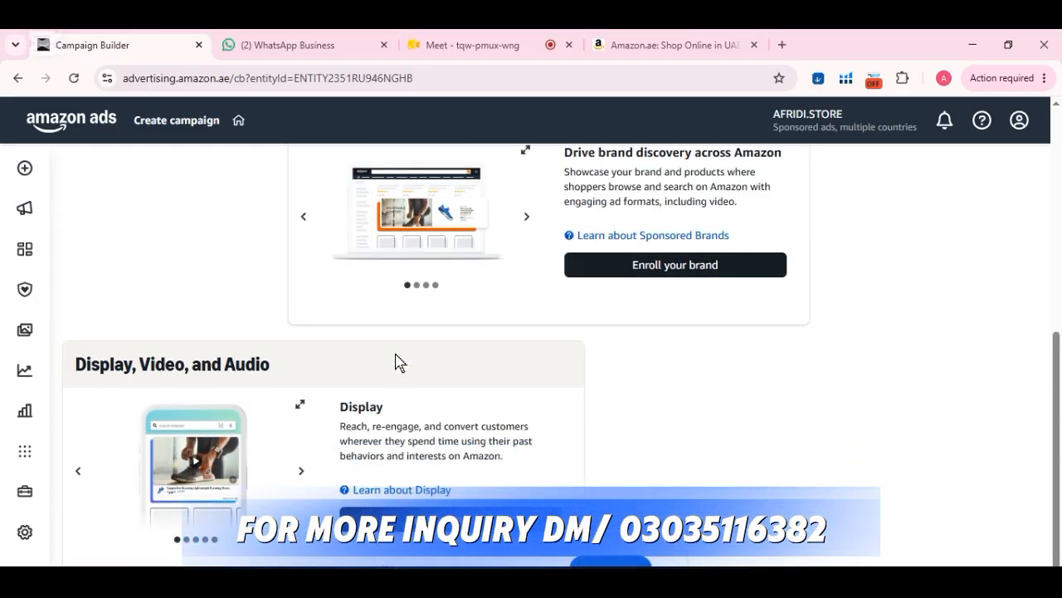
scroll(396, 361, up, 5)
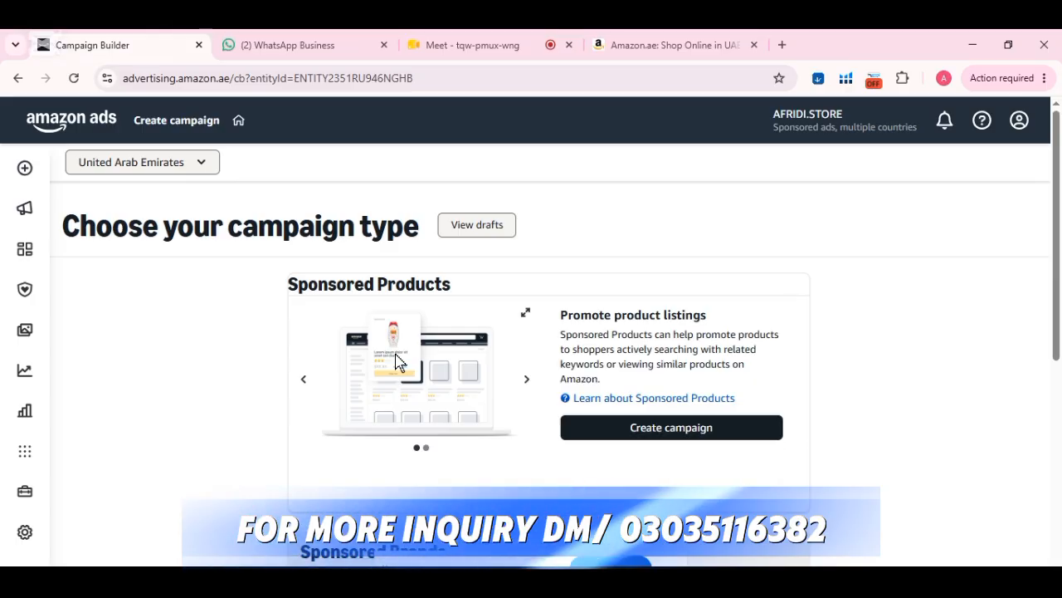
click(647, 429)
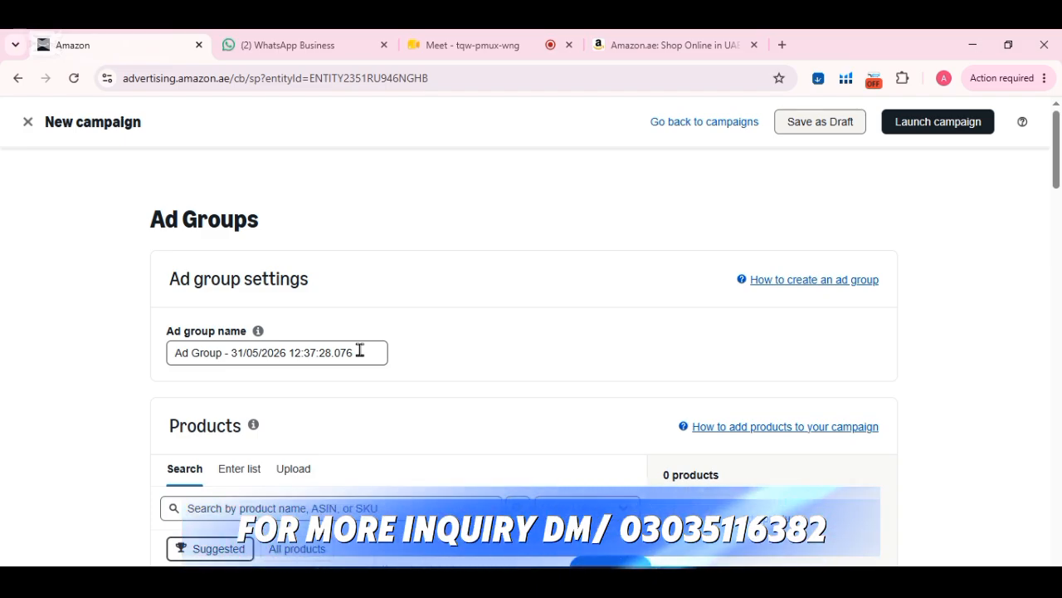
Step: Rename the ad group as "Ad Group - extension cord", correcting the spelling of "extension"
click(370, 352)
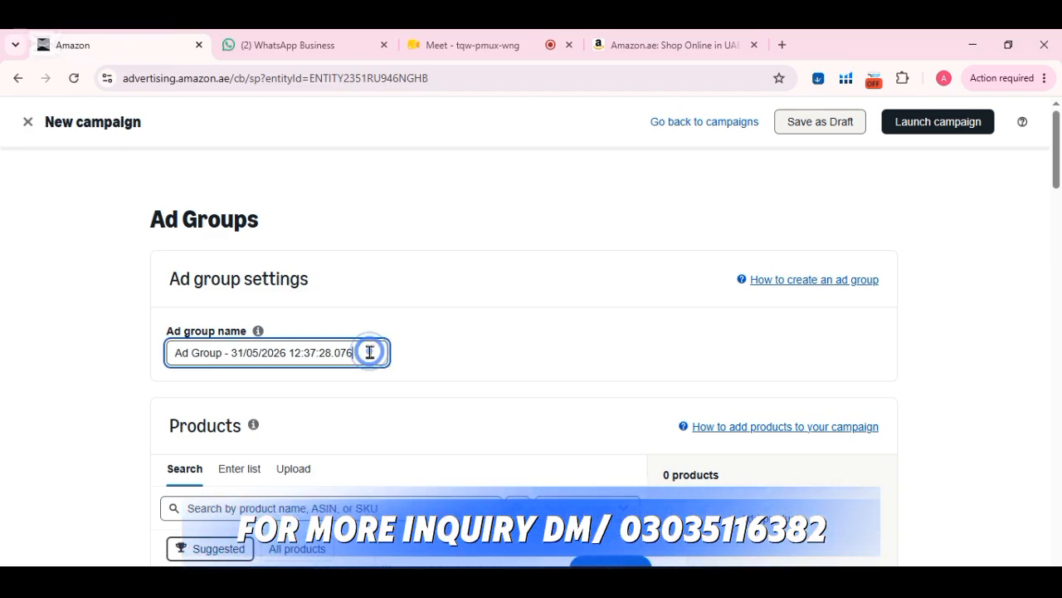
key(BackSpace)
key(BackSpace)
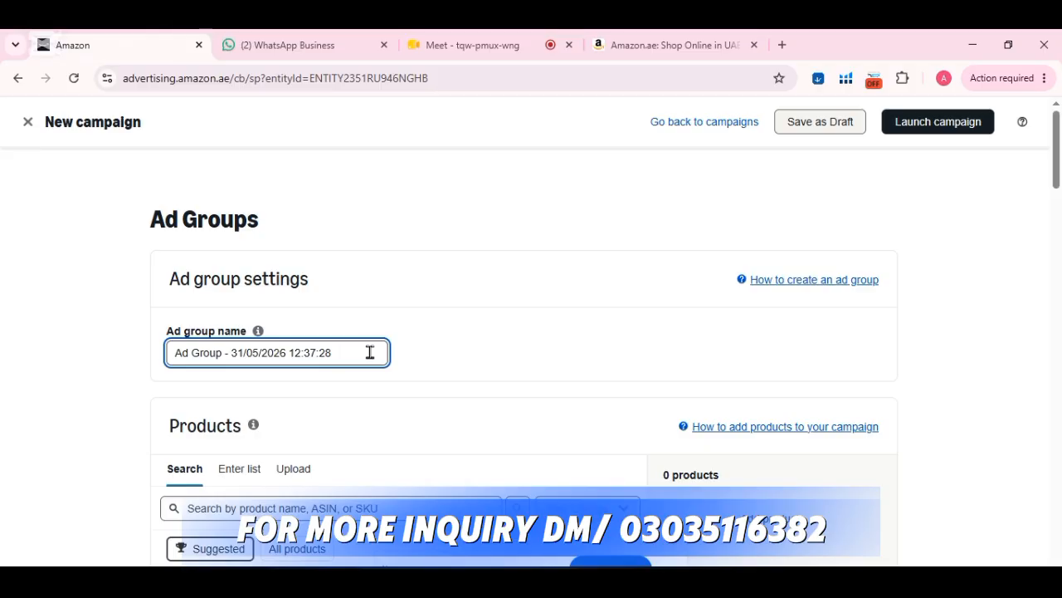
key(BackSpace)
key(BackSpace)
key(BackSpace)
key(BackSpace)
key(BackSpace)
key(BackSpace)
key(BackSpace)
key(BackSpace)
key(BackSpace)
key(BackSpace)
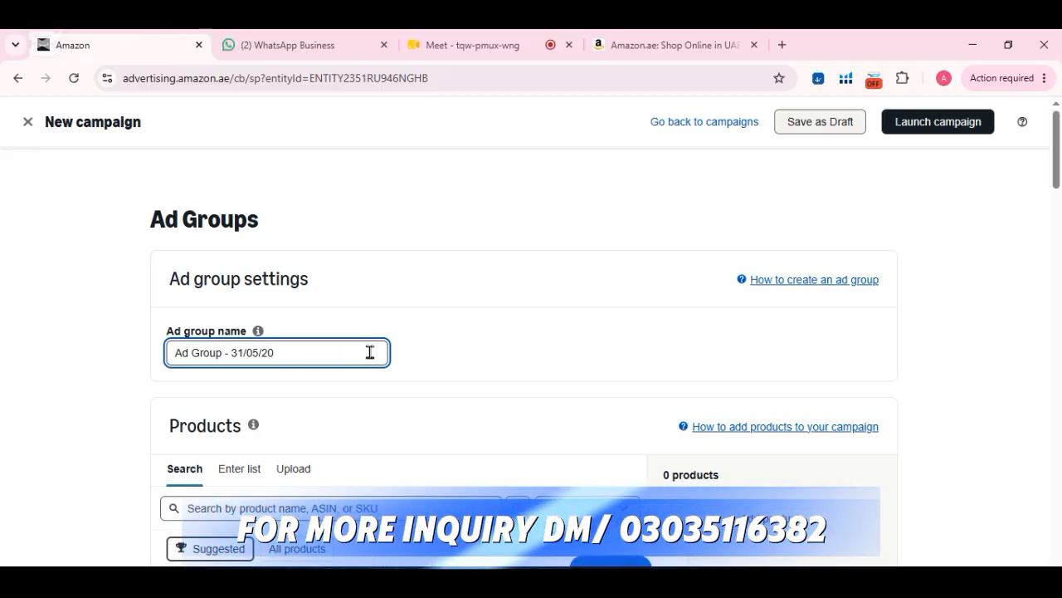
key(BackSpace)
key(BackSpace)
key(BackSpace)
key(BackSpace)
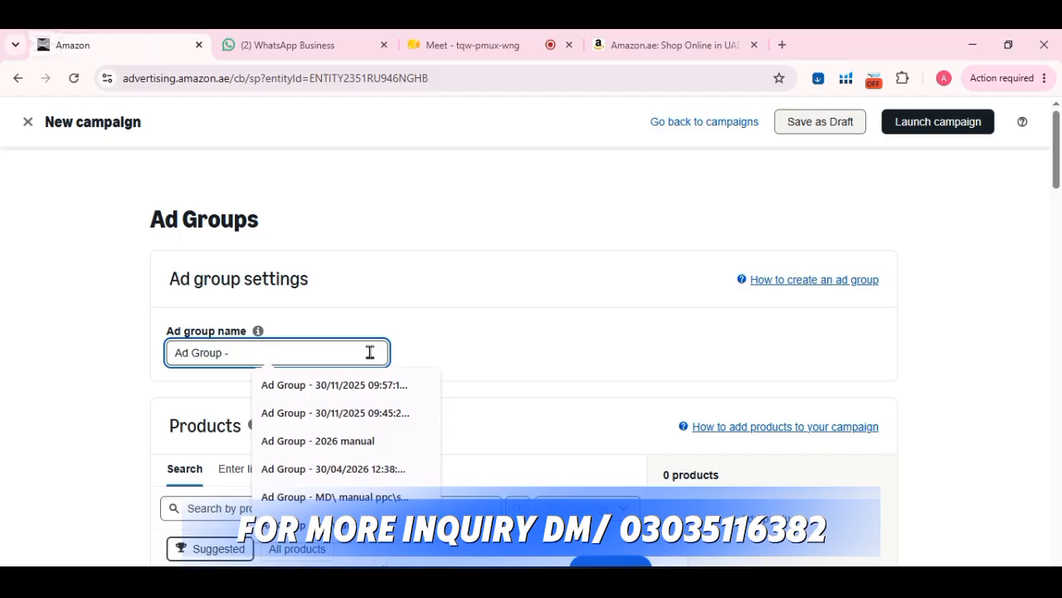
text(ex)
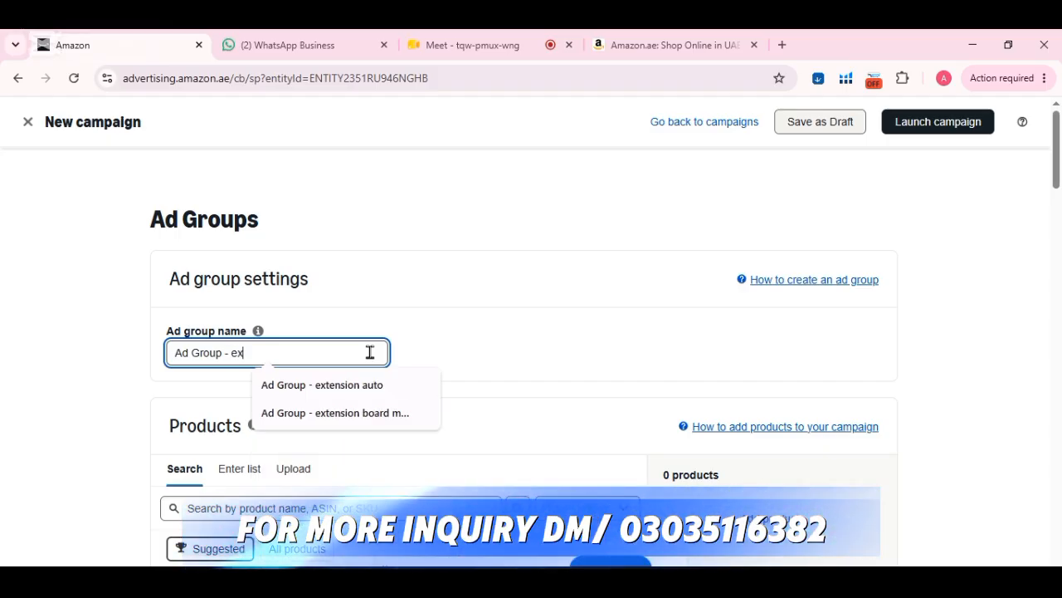
text(tin)
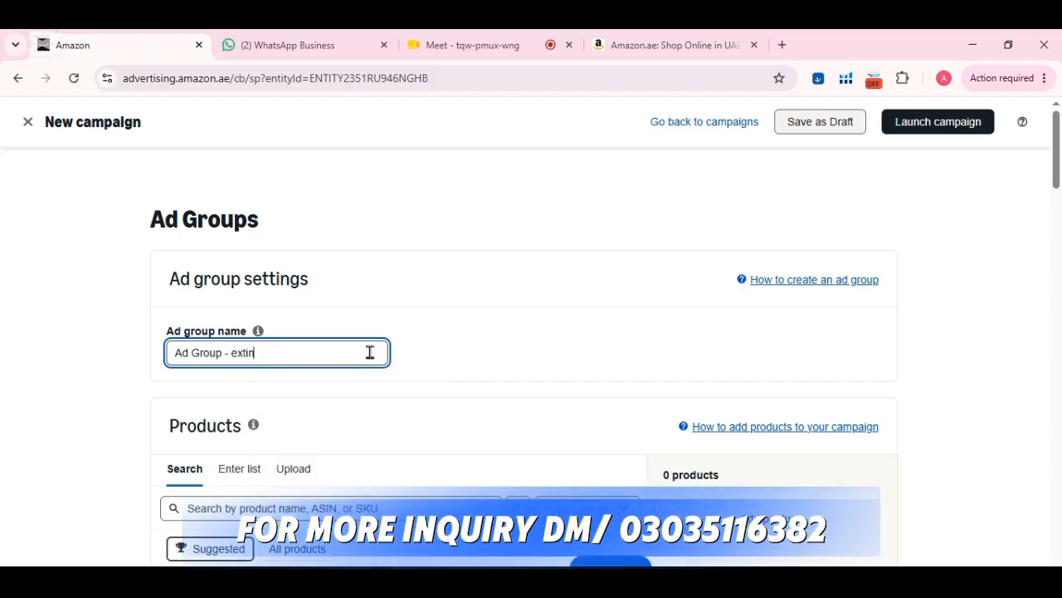
text(sion cord)
right_click(257, 353)
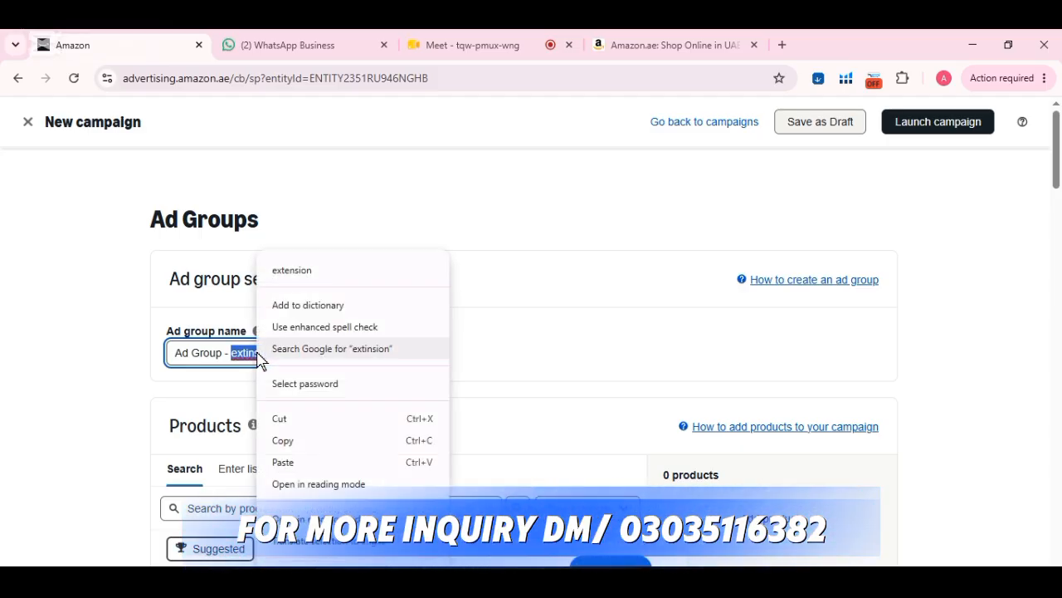
click(292, 269)
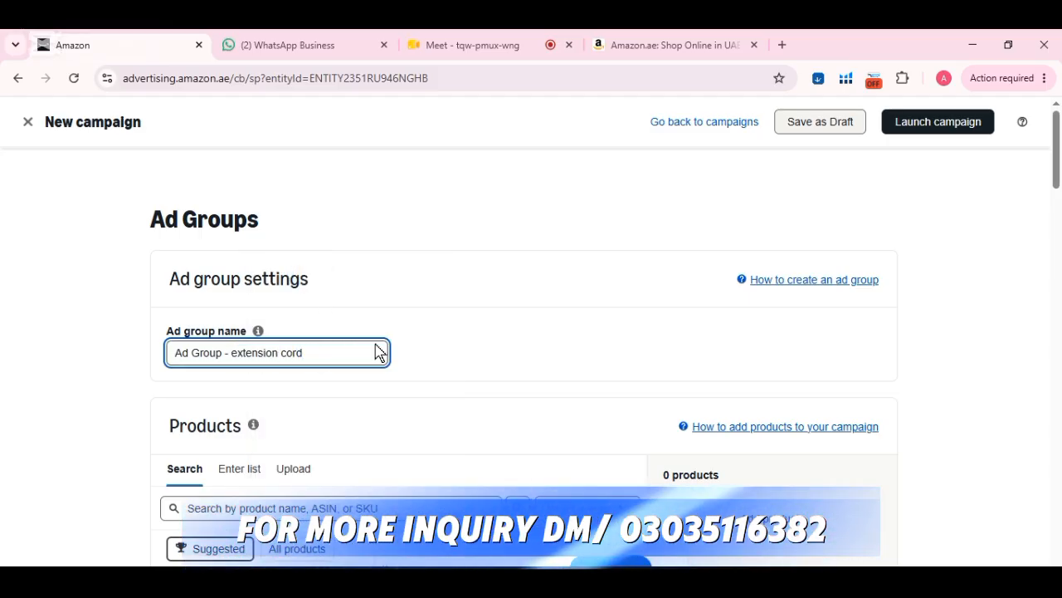
Step: Add the first suggested product, the suction phone accessory, to the ad group
scroll(467, 351, down, 2)
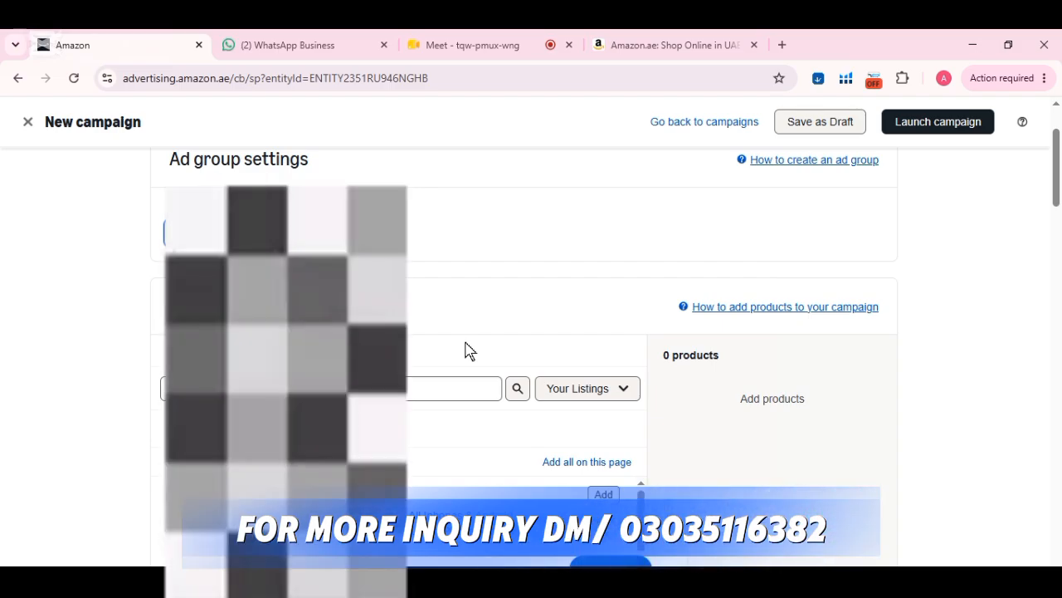
scroll(467, 351, down, 3)
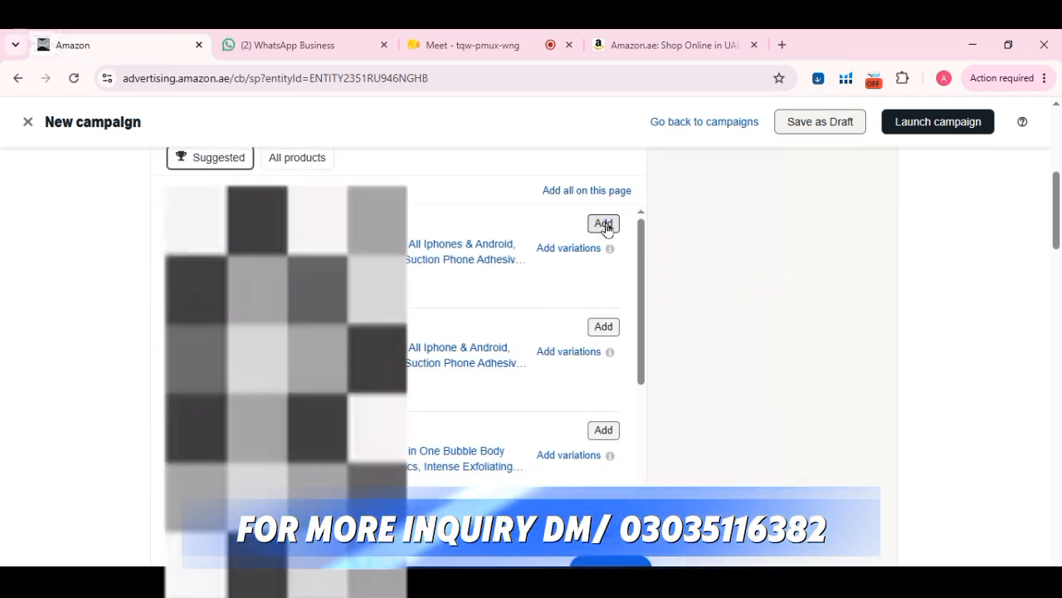
click(604, 224)
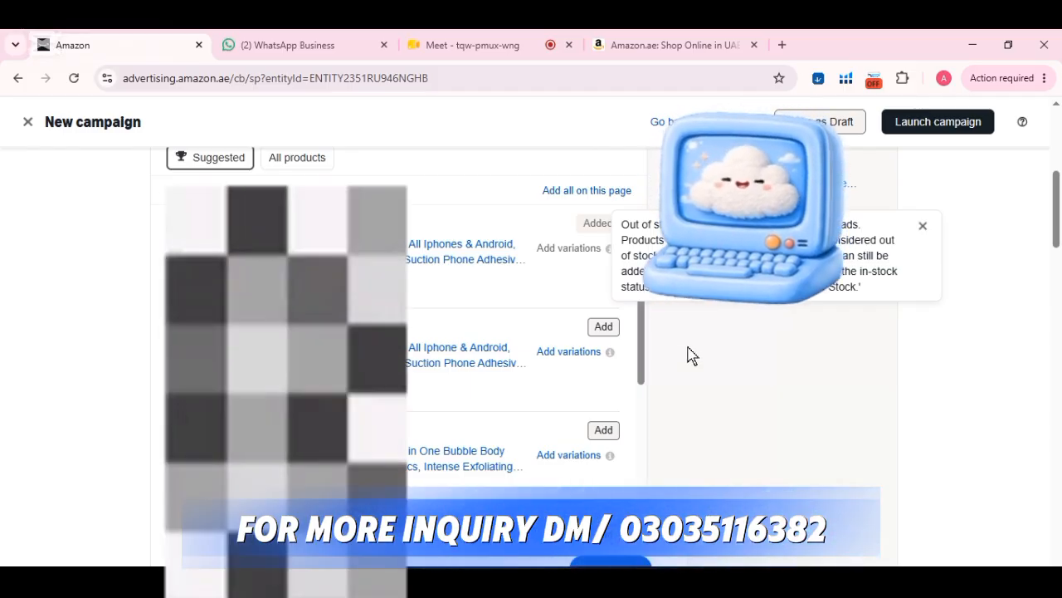
Step: Switch the campaign's targeting to Manual targeting
scroll(673, 375, down, 5)
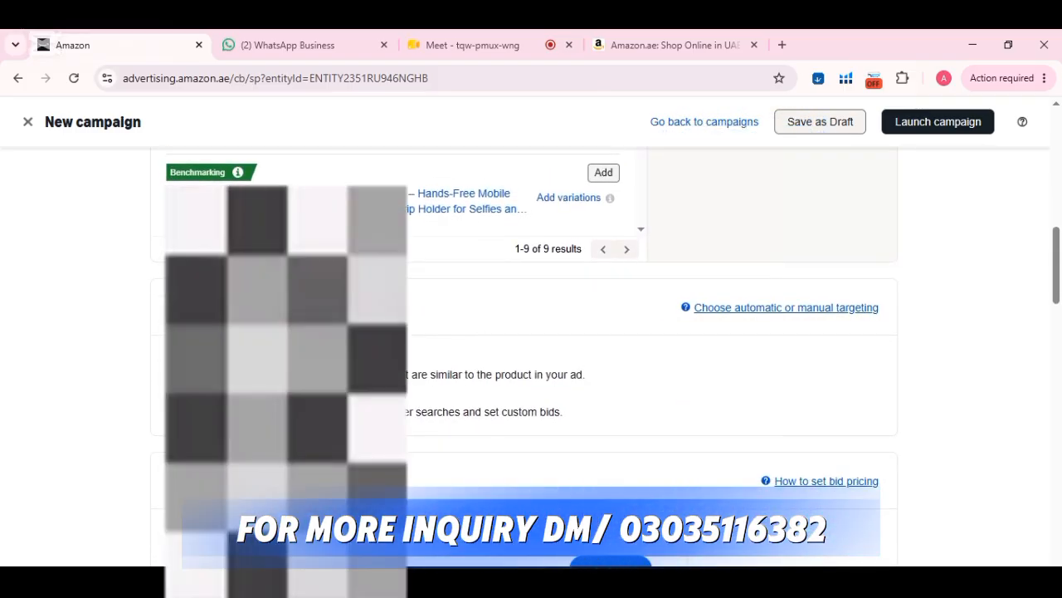
scroll(449, 341, down, 2)
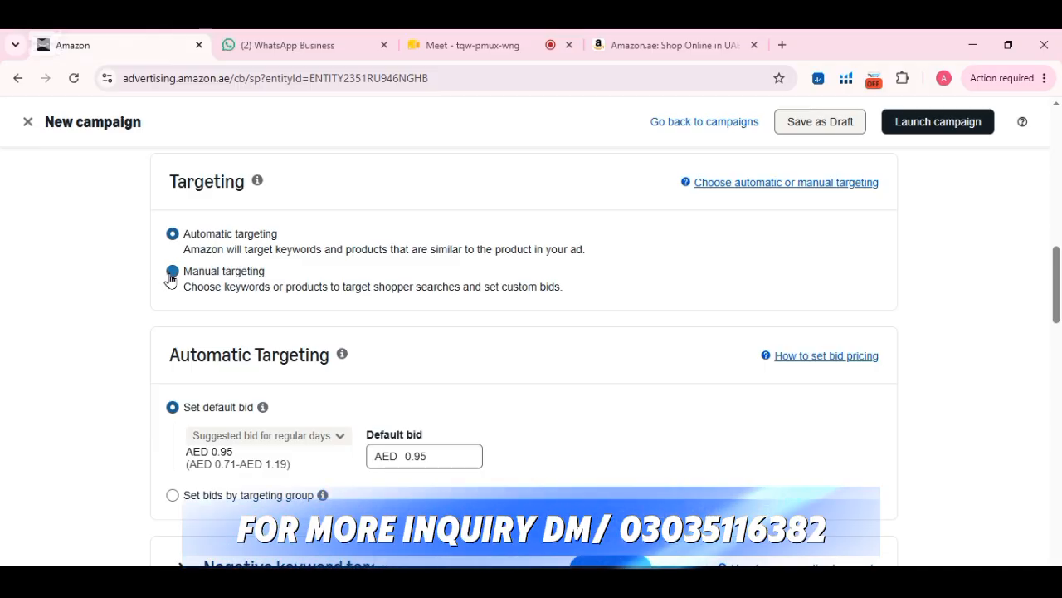
click(172, 272)
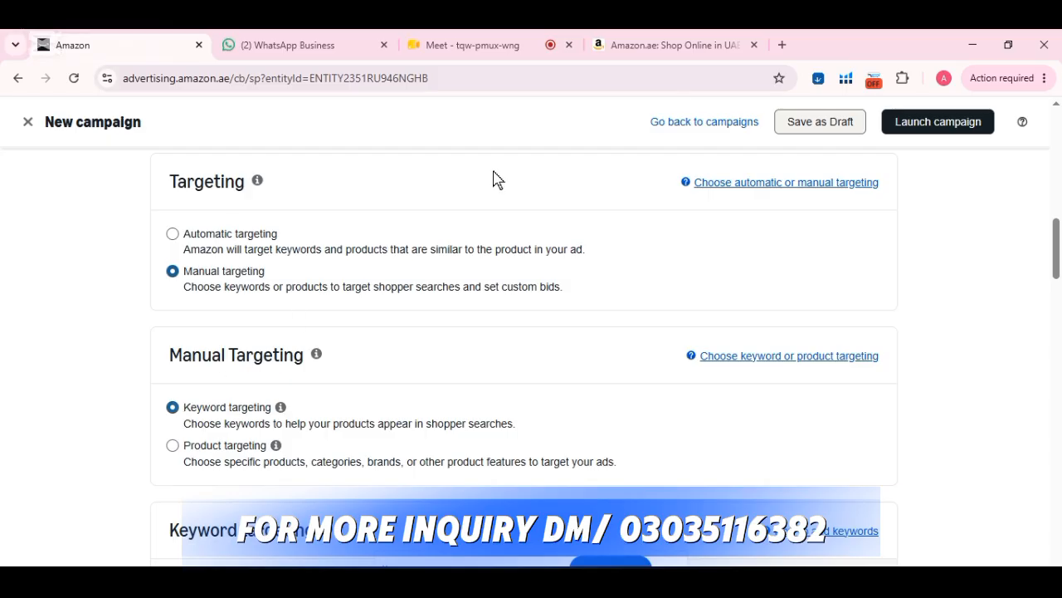
Step: Switch to the Amazon.ae store, search for "extentsion cord" and look through the product results
click(674, 48)
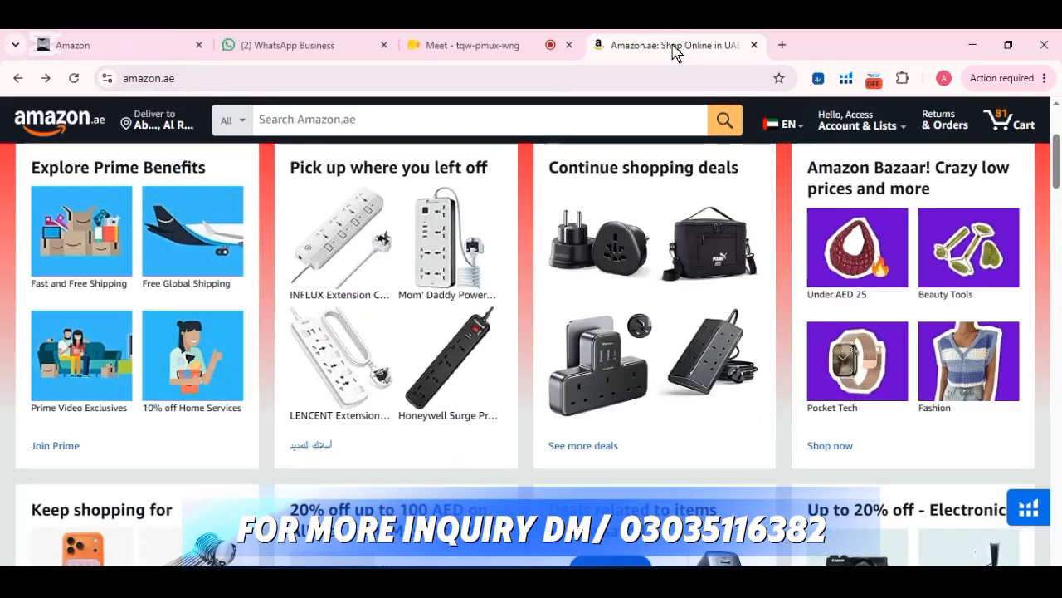
click(459, 117)
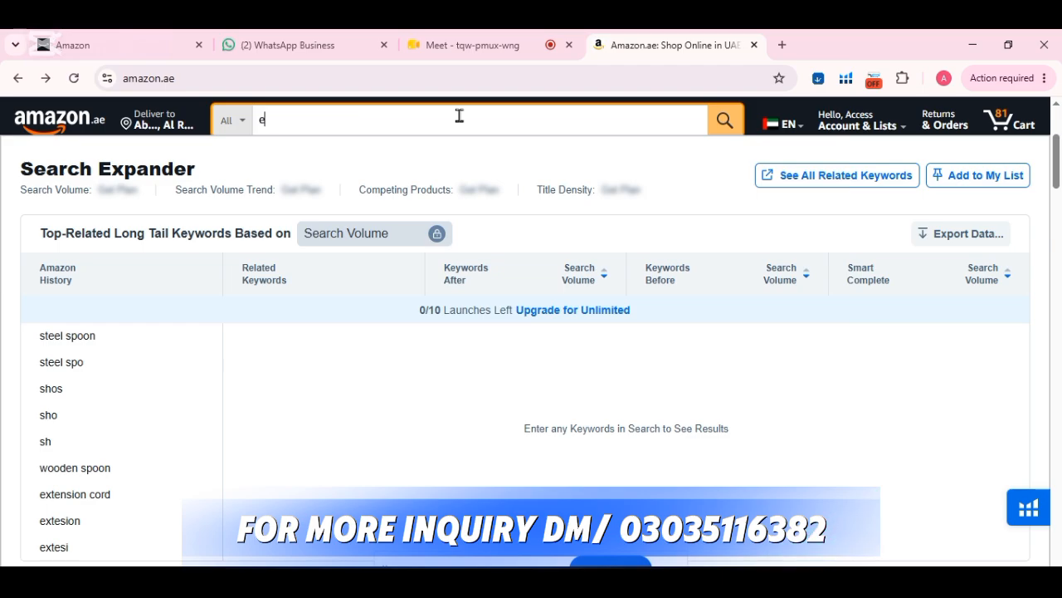
text(exte)
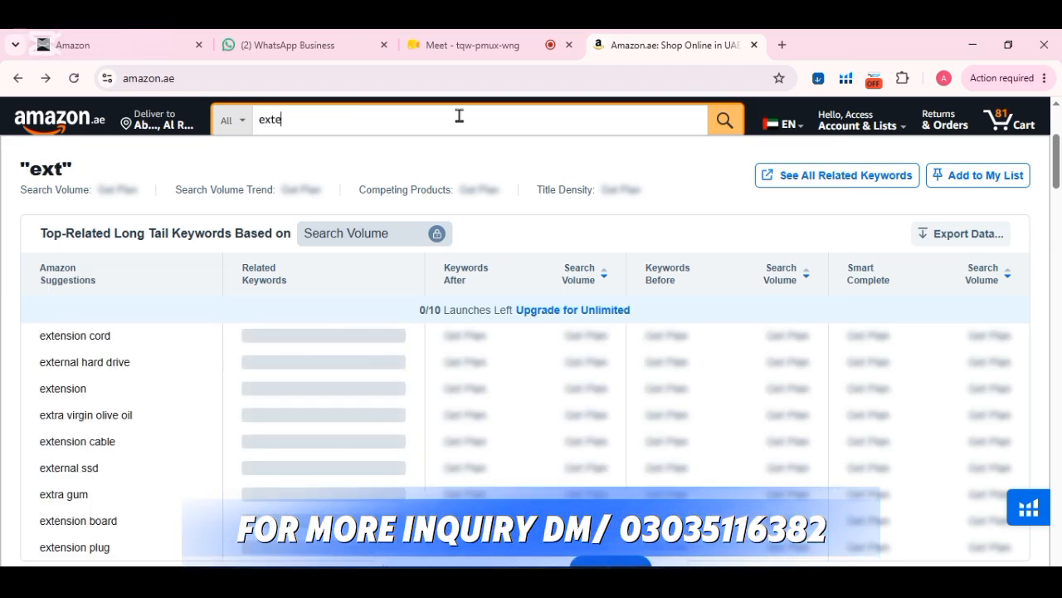
text(nti)
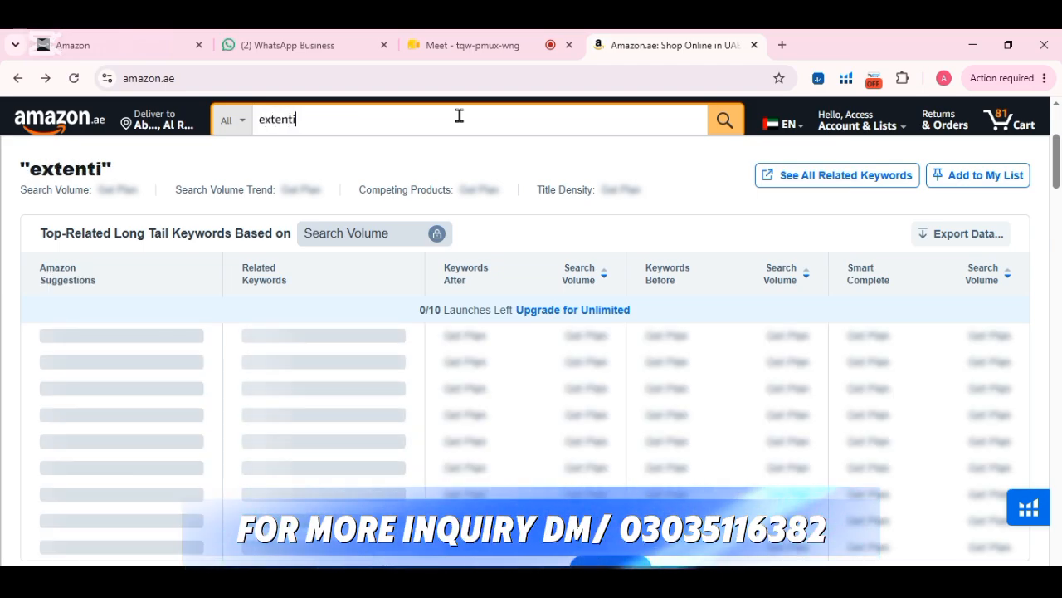
key(BackSpace)
text(s)
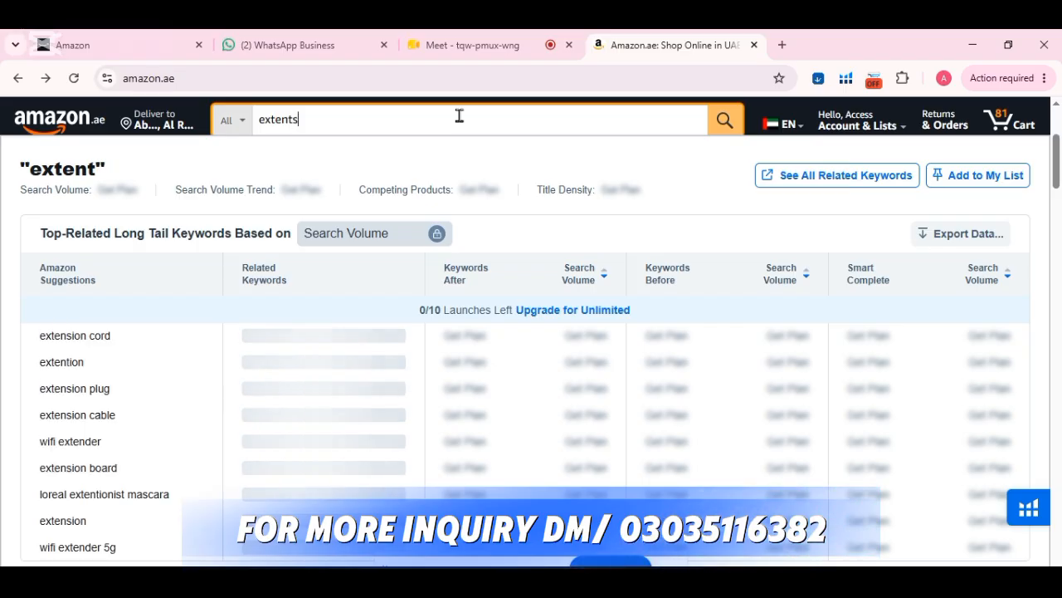
text(ion co)
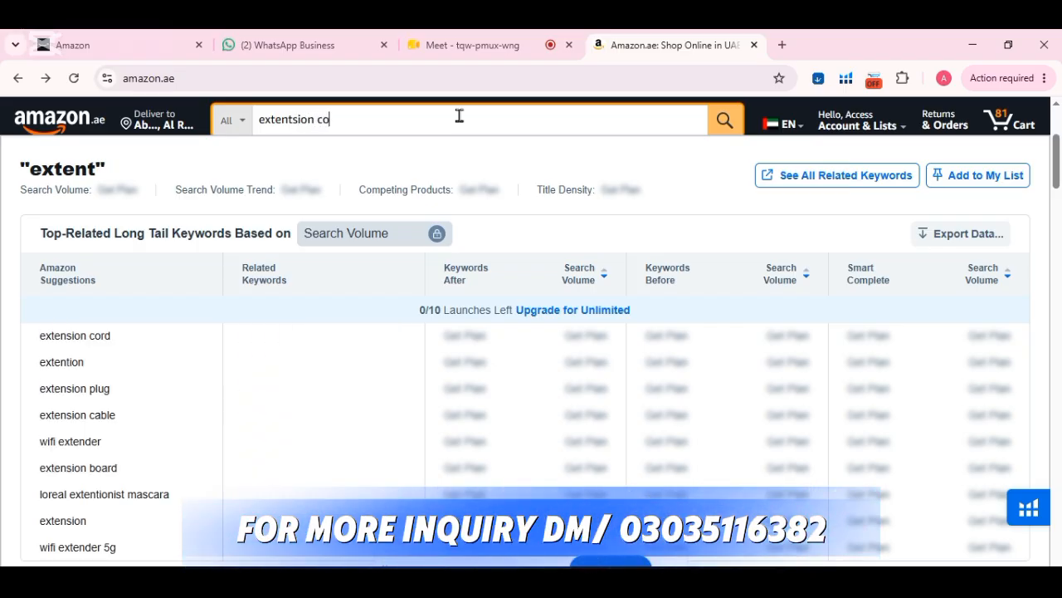
text(rd)
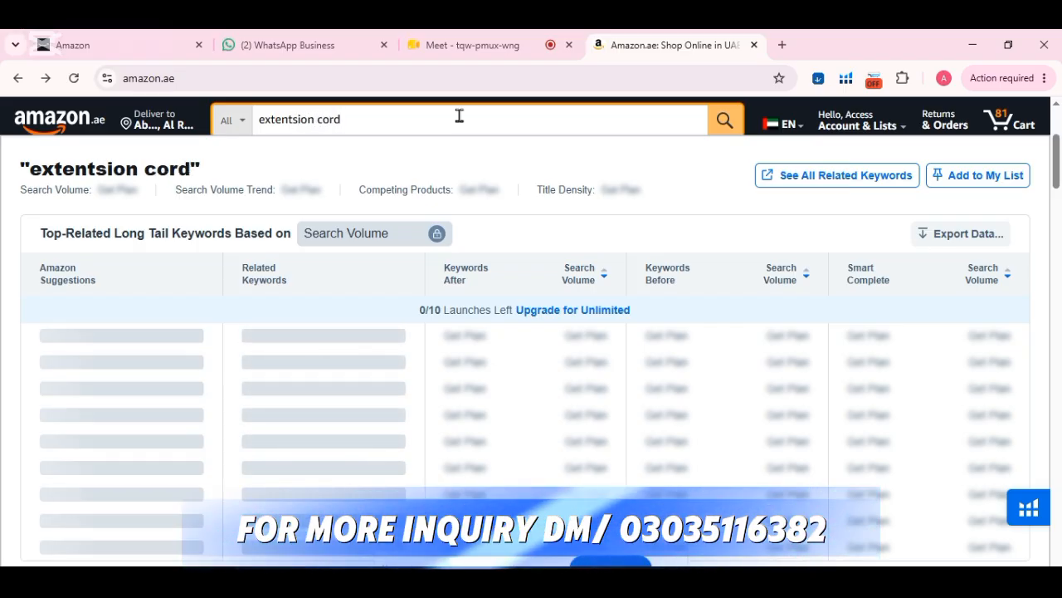
key(Return)
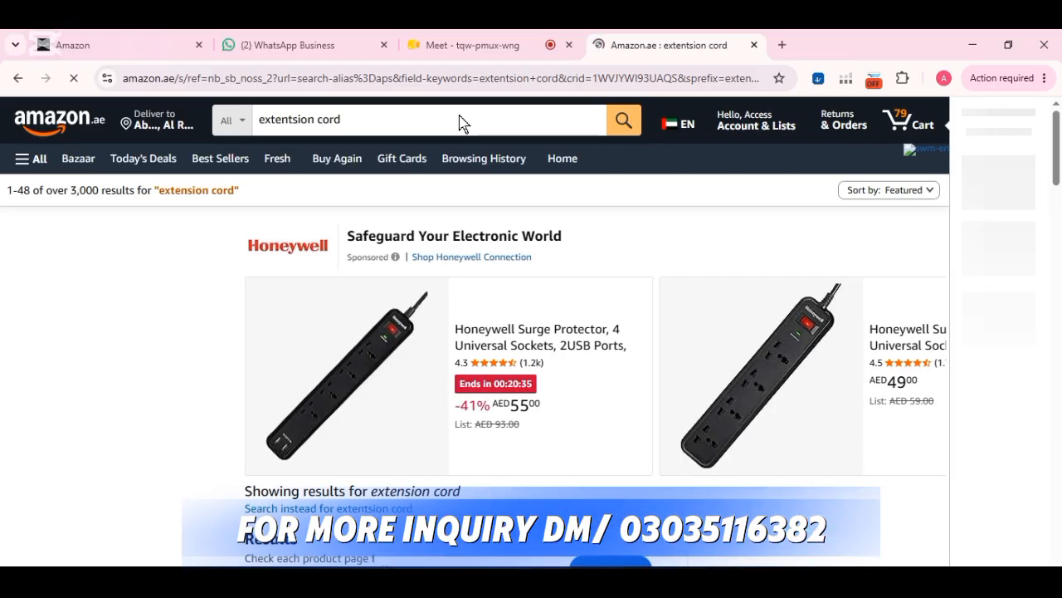
scroll(540, 342, down, 10)
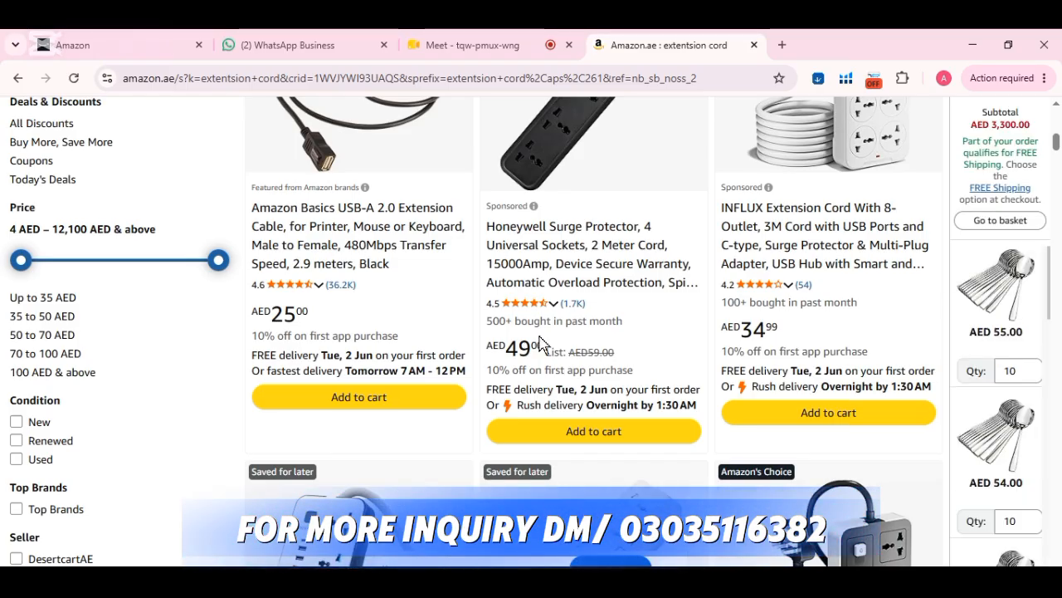
scroll(539, 342, down, 3)
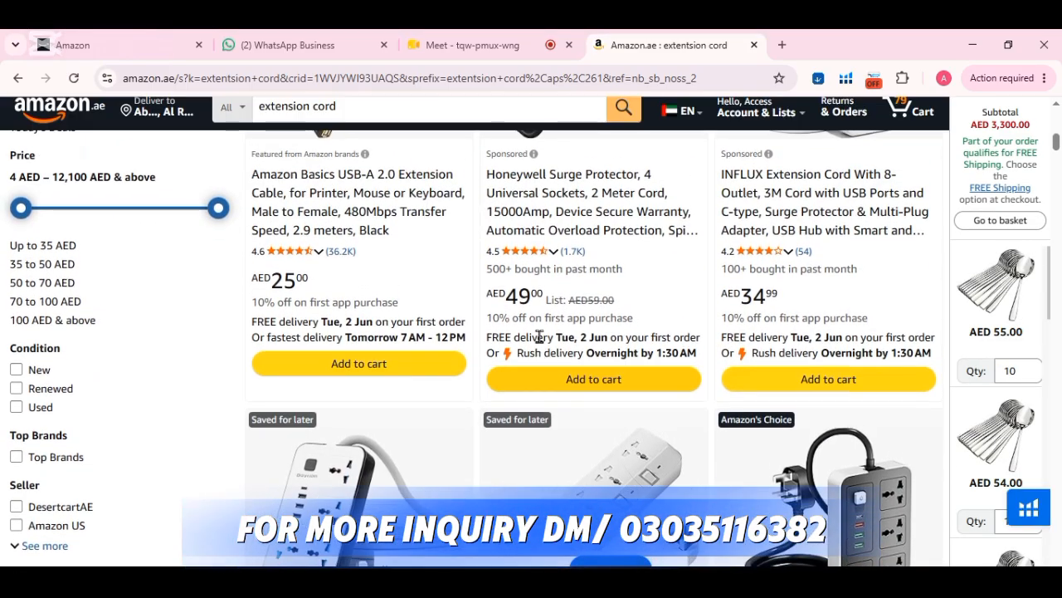
Step: Examine the titles, ratings, prices and monthly sales of further extension cord listings in the Amazon.ae search results
scroll(540, 342, down, 5)
scroll(539, 342, down, 1)
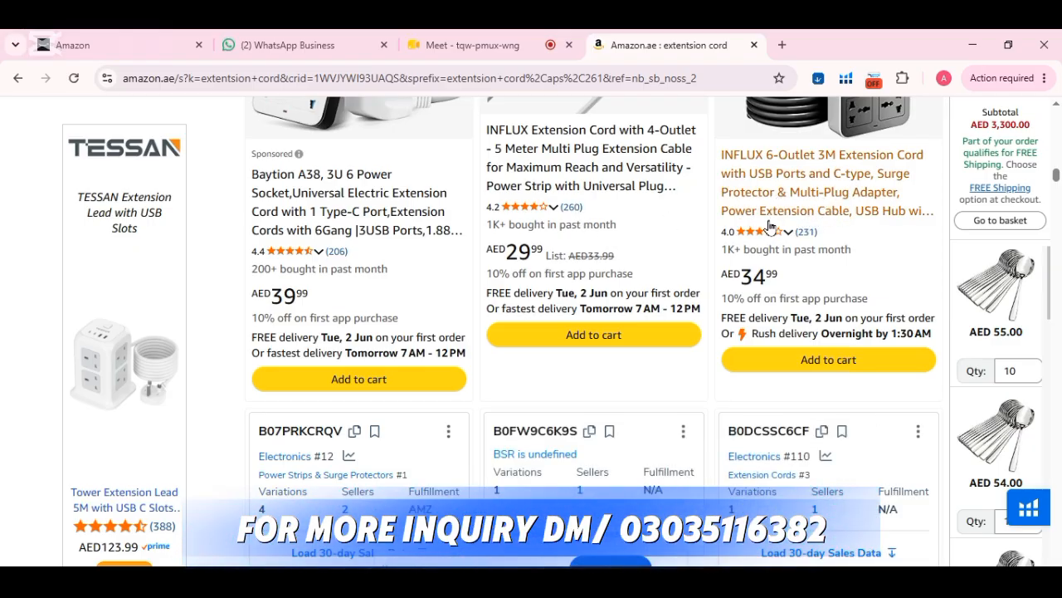
mouse_move(795, 239)
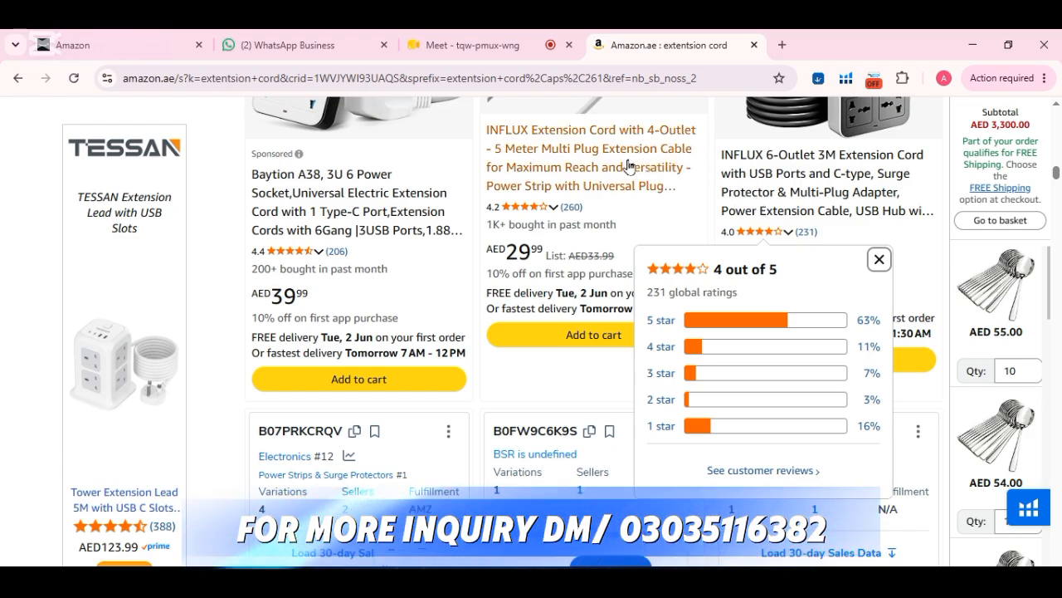
mouse_move(551, 212)
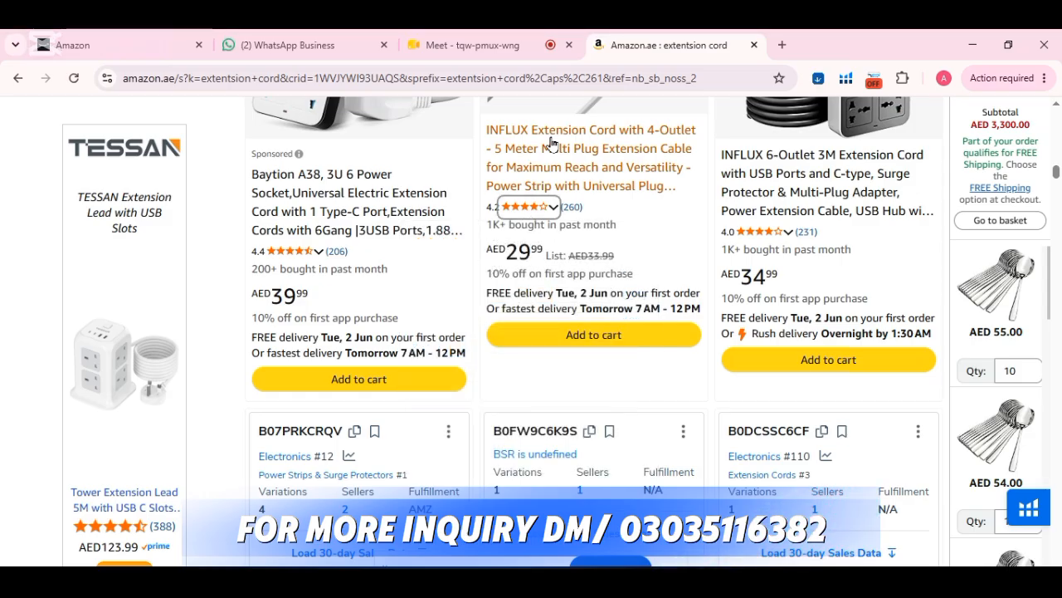
scroll(536, 415, down, 7)
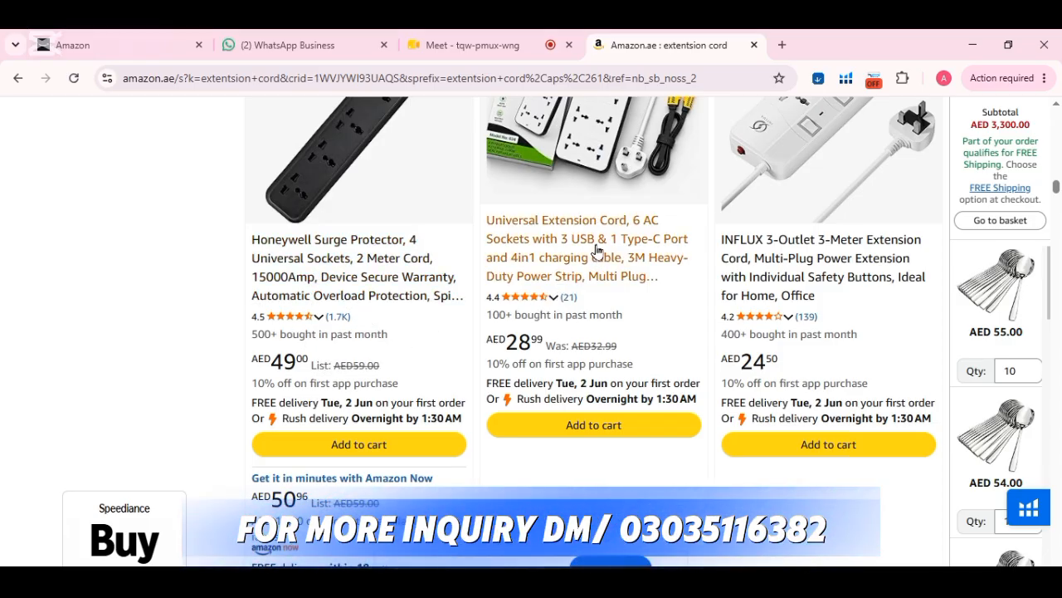
mouse_move(556, 315)
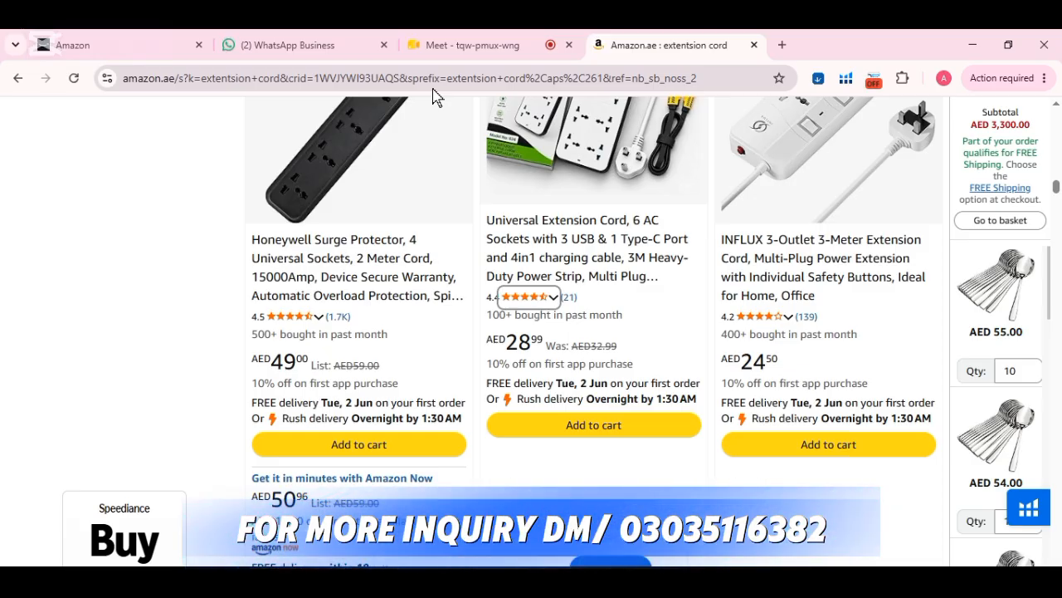
Step: Switch back to the new campaign in Amazon Ads and examine its keyword targeting settings and the suggested keywords with their match types and bids
click(143, 51)
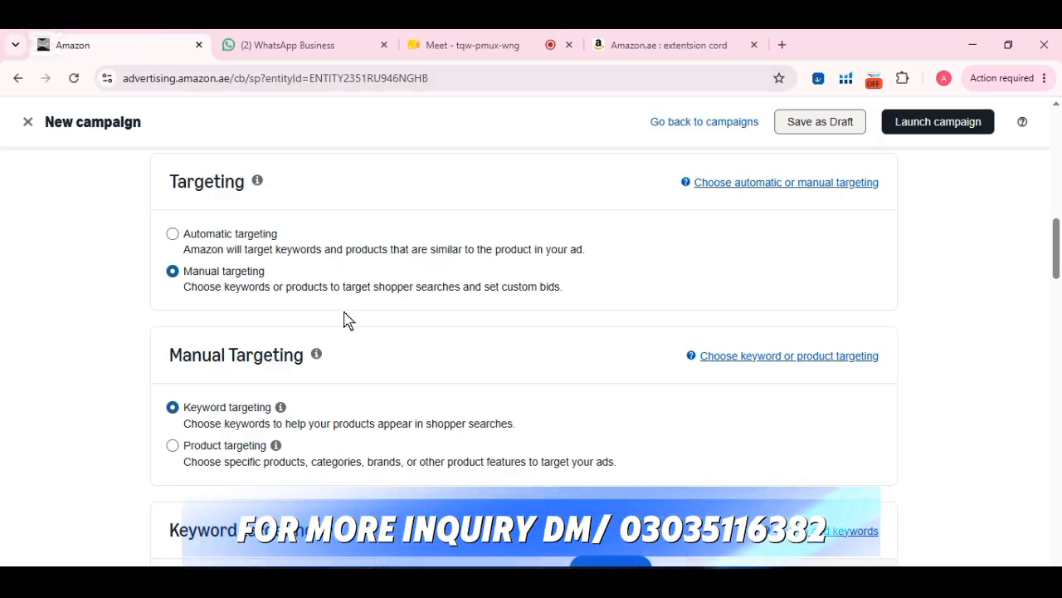
scroll(342, 327, down, 1)
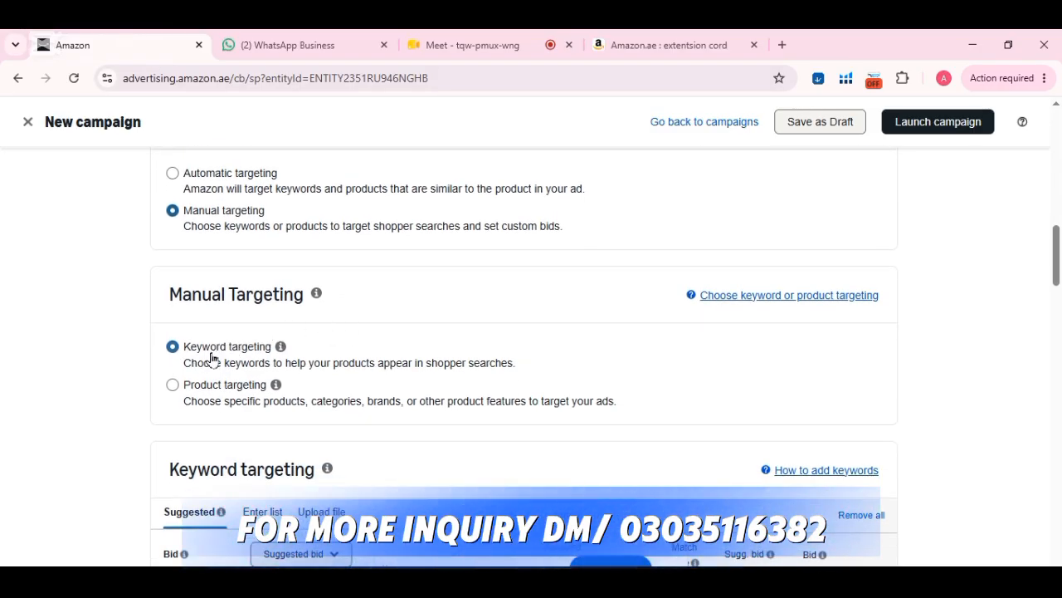
mouse_move(282, 348)
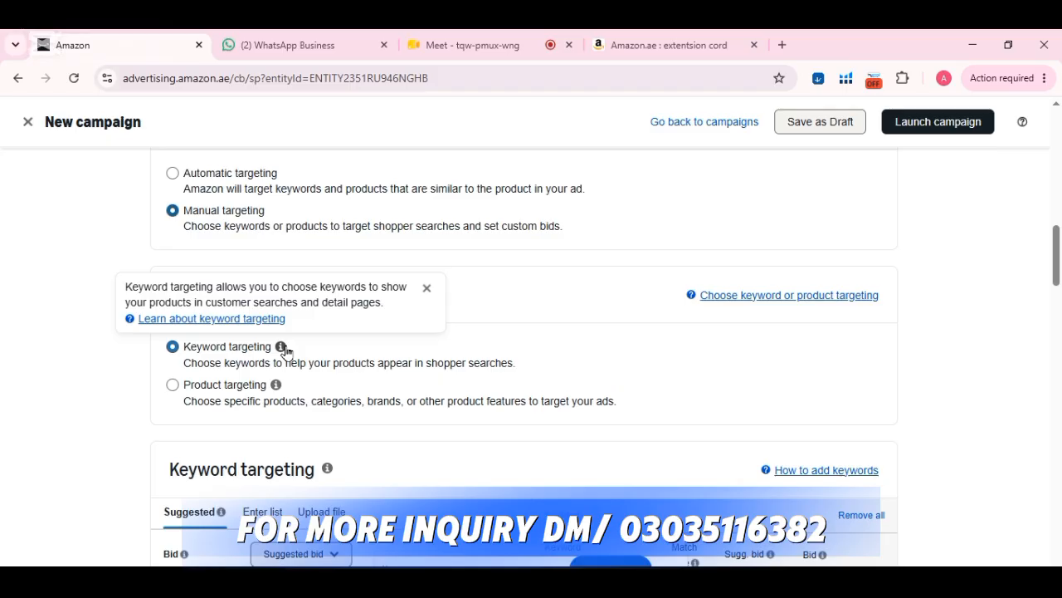
scroll(284, 350, down, 2)
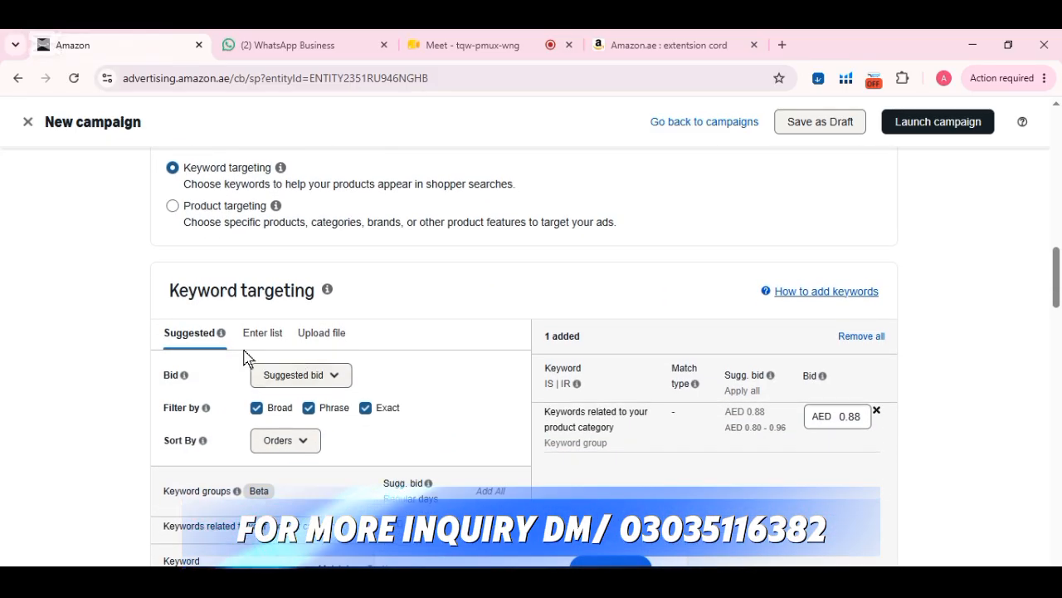
scroll(259, 353, down, 1)
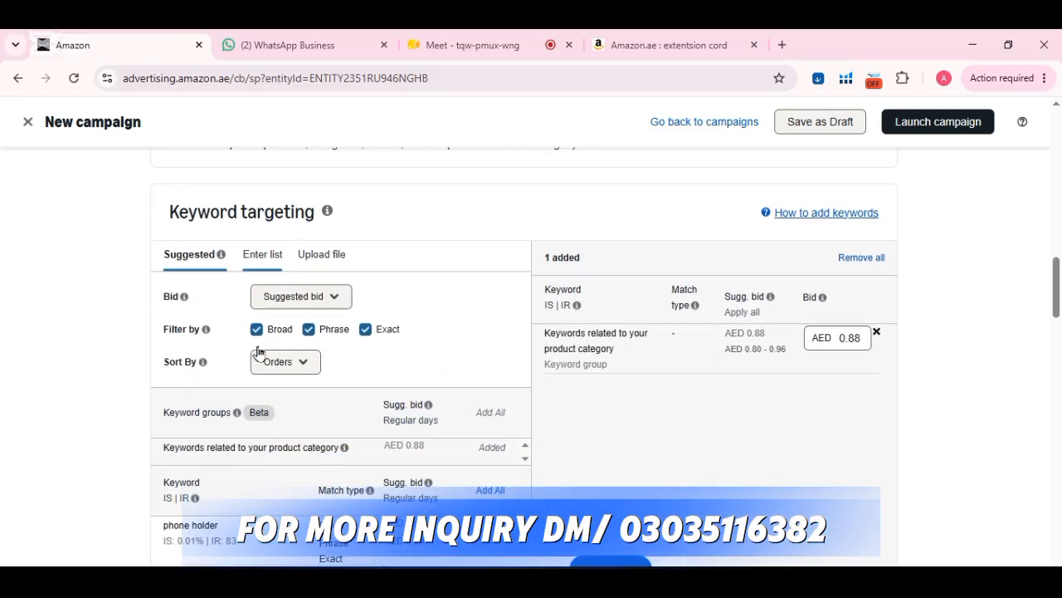
scroll(259, 353, down, 3)
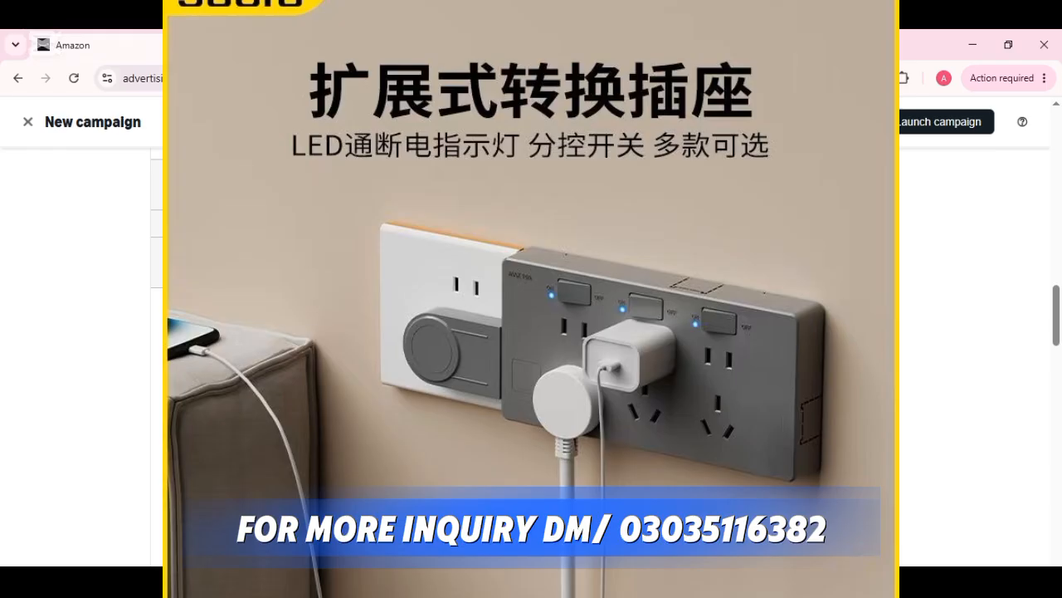
scroll(259, 353, up, 5)
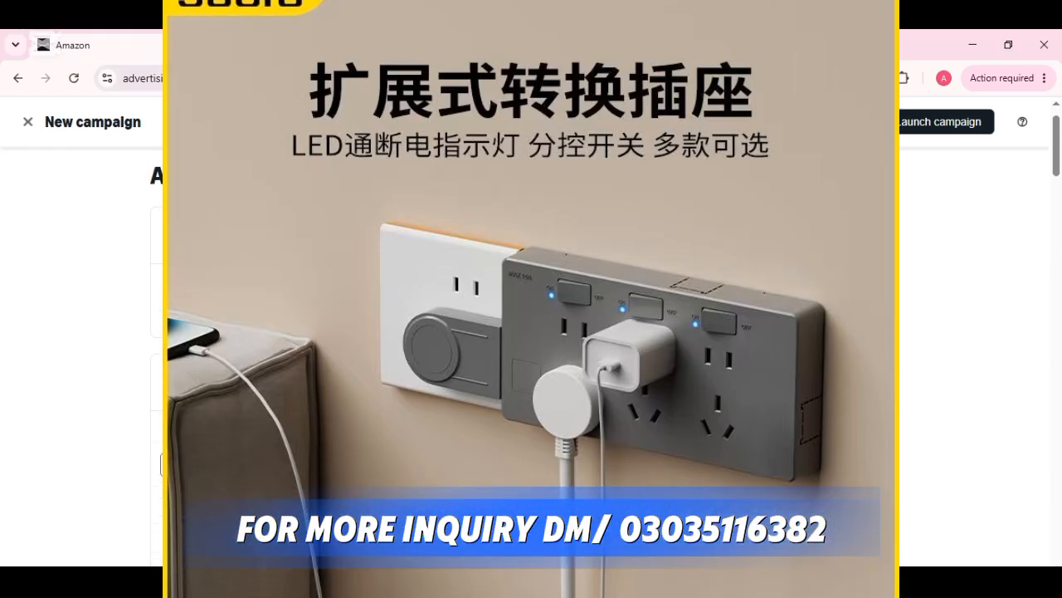
scroll(259, 353, down, 1)
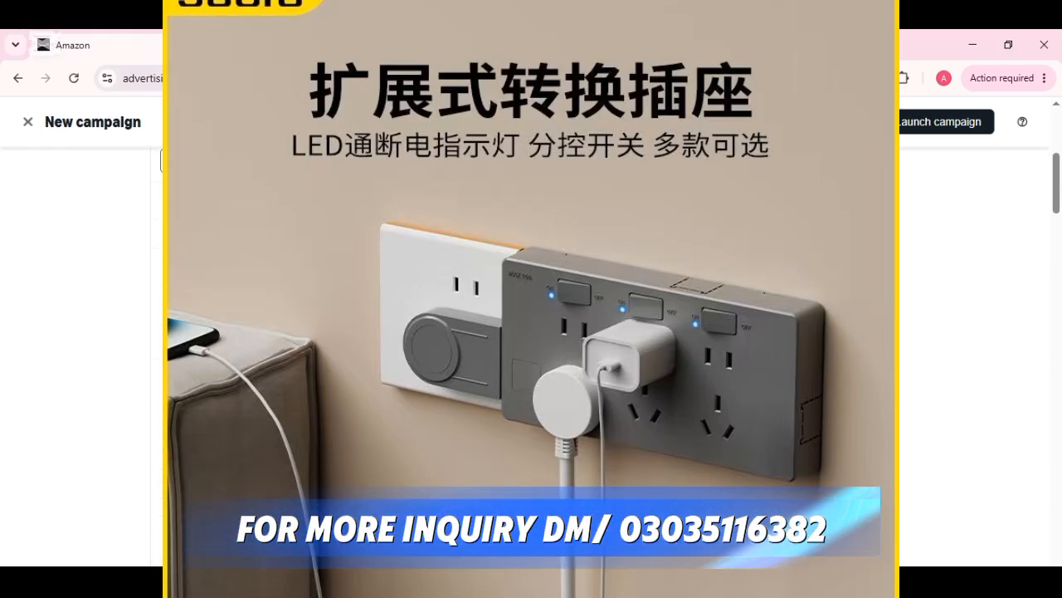
scroll(259, 353, down, 2)
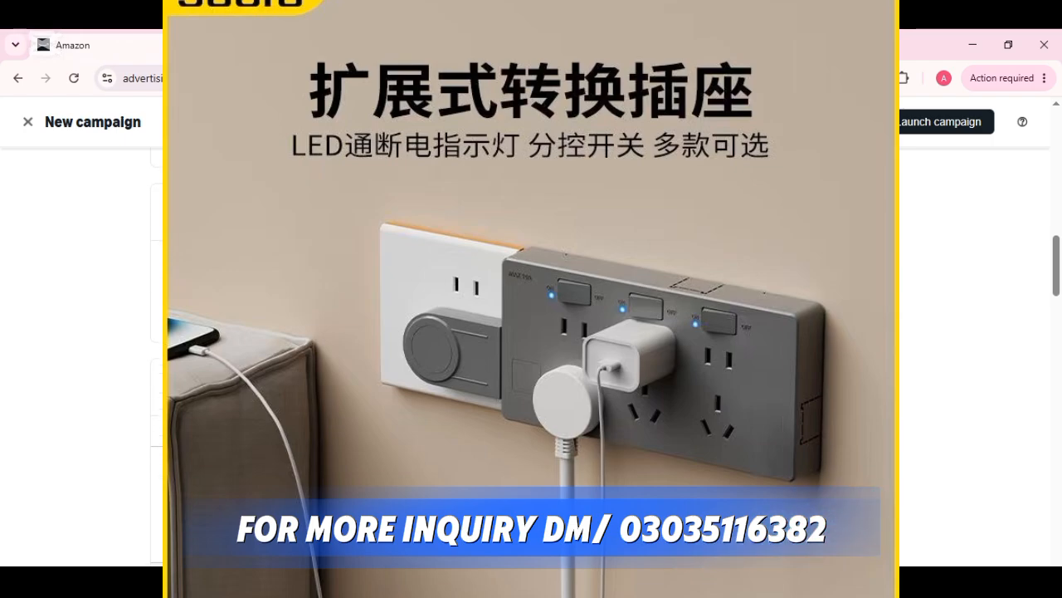
scroll(378, 385, down, 5)
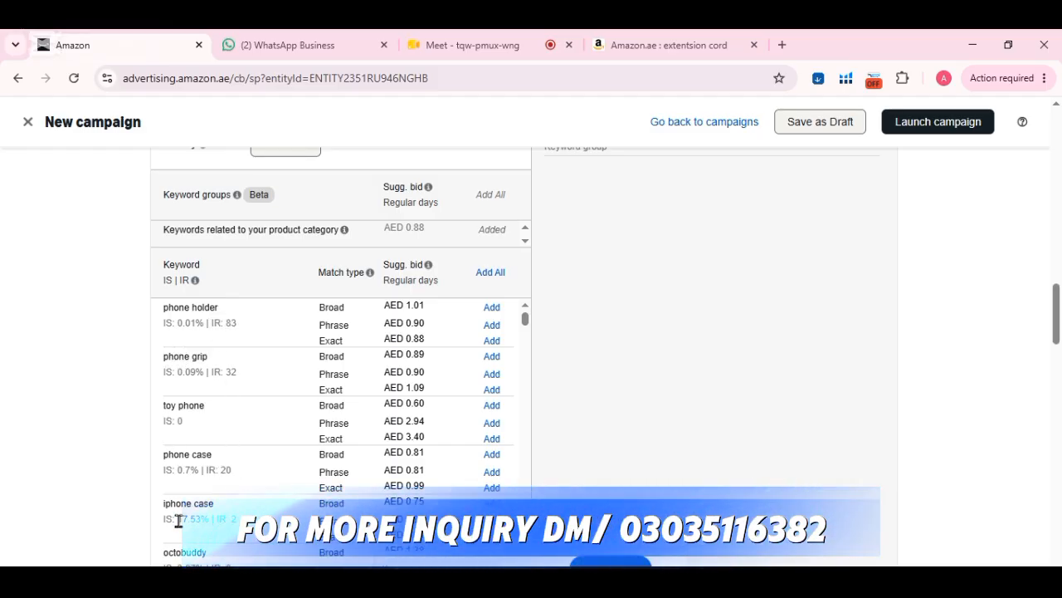
scroll(241, 515, down, 2)
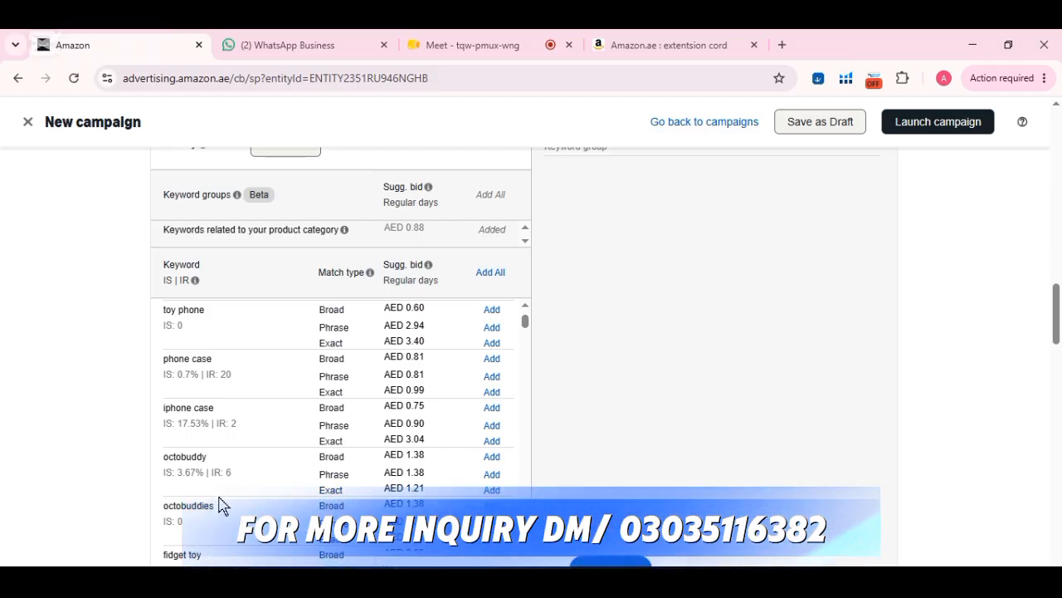
scroll(224, 523, down, 4)
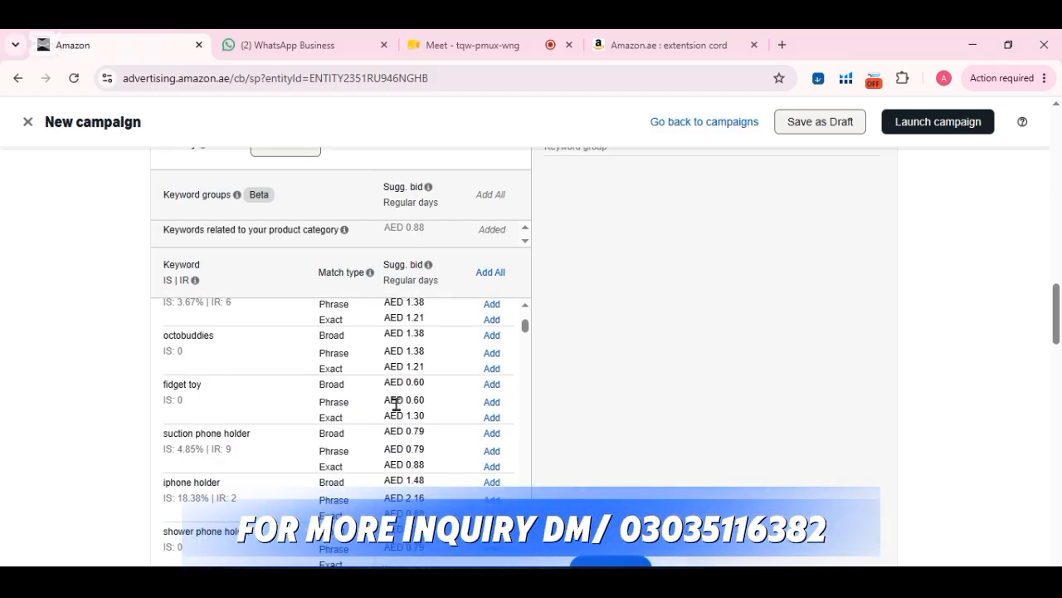
scroll(396, 405, up, 5)
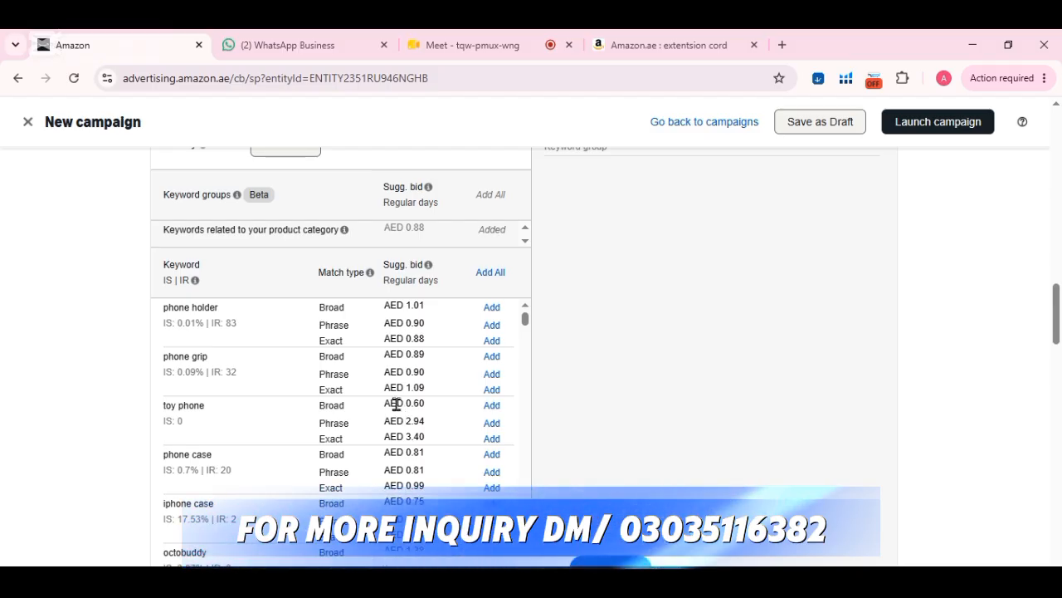
scroll(377, 352, up, 3)
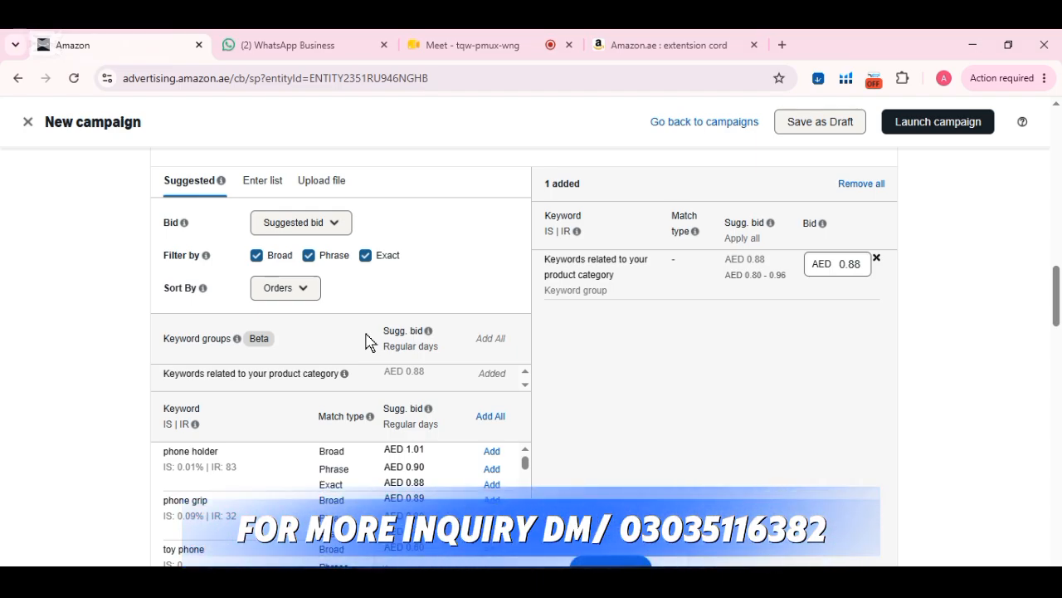
Step: Change keyword targeting to a manually entered list and restrict its match type to Exact only, excluding Broad and Phrase
click(271, 182)
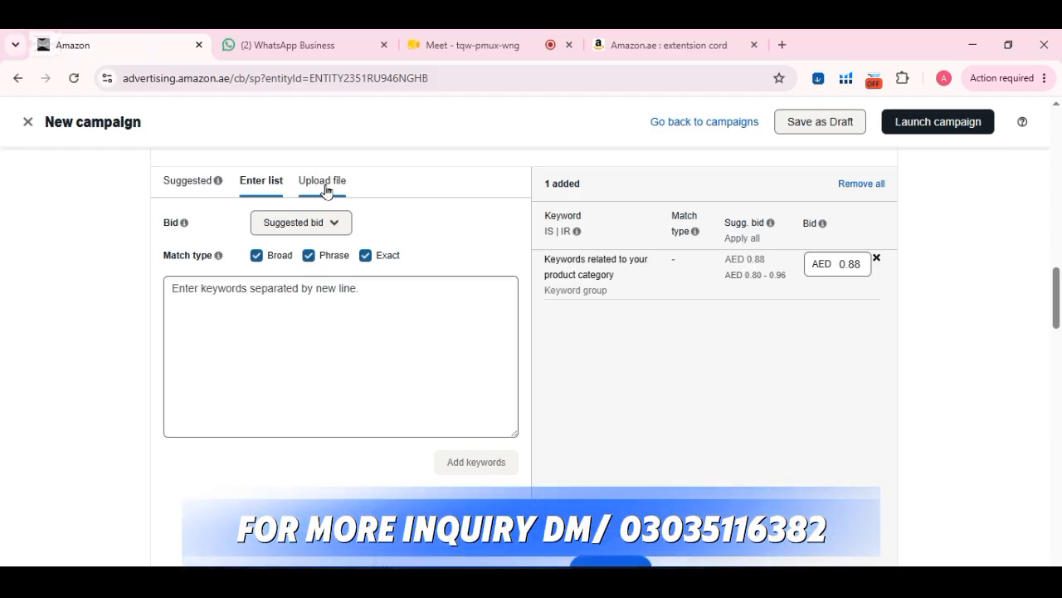
click(251, 295)
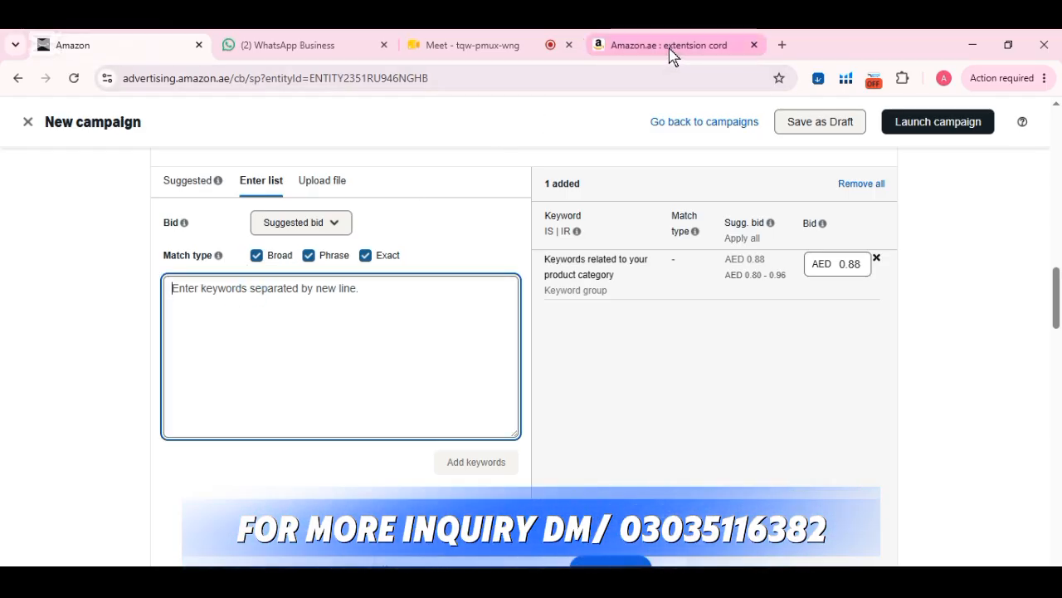
mouse_move(672, 55)
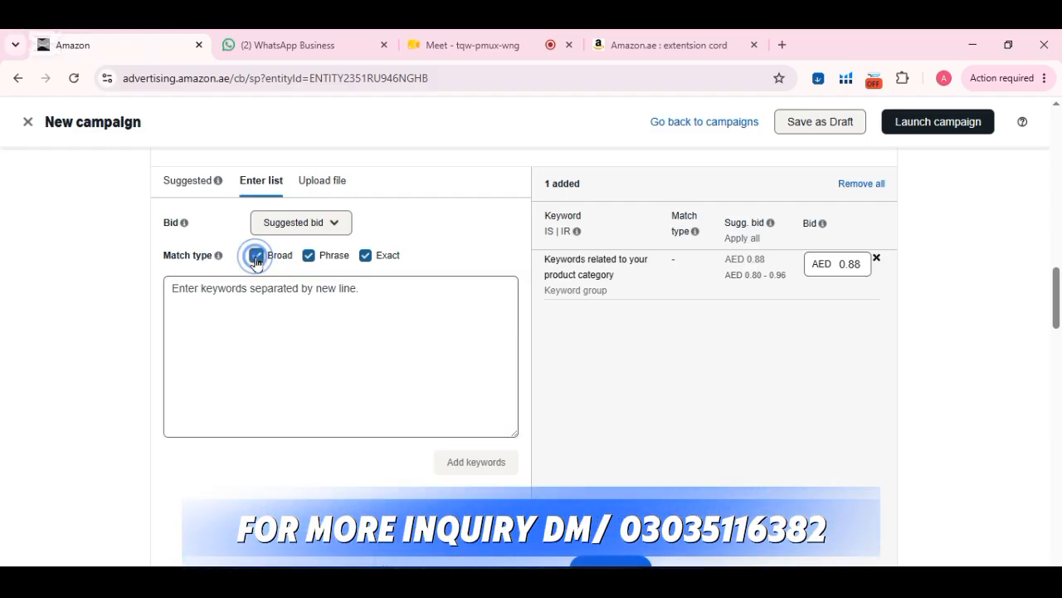
click(256, 258)
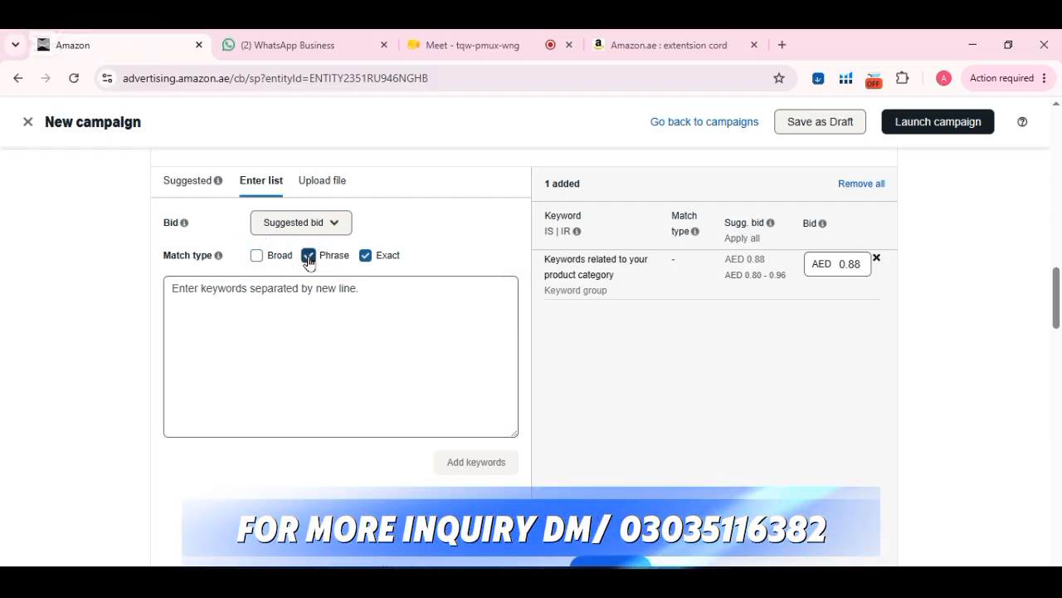
click(308, 259)
click(367, 259)
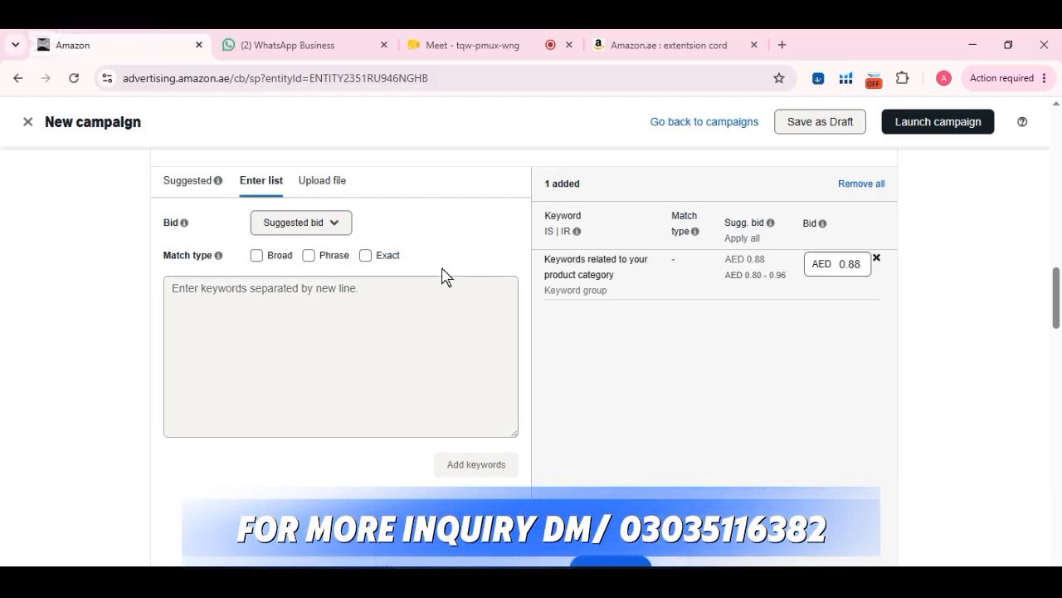
click(366, 257)
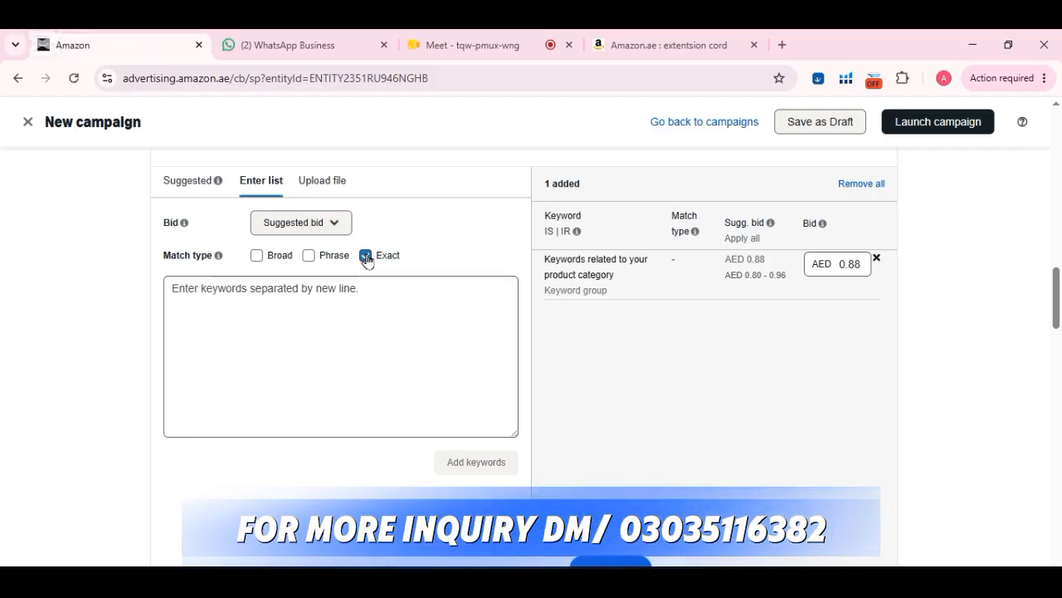
Step: Enter "extension cord" as the first exact-match keyword in the manual keyword list
click(378, 293)
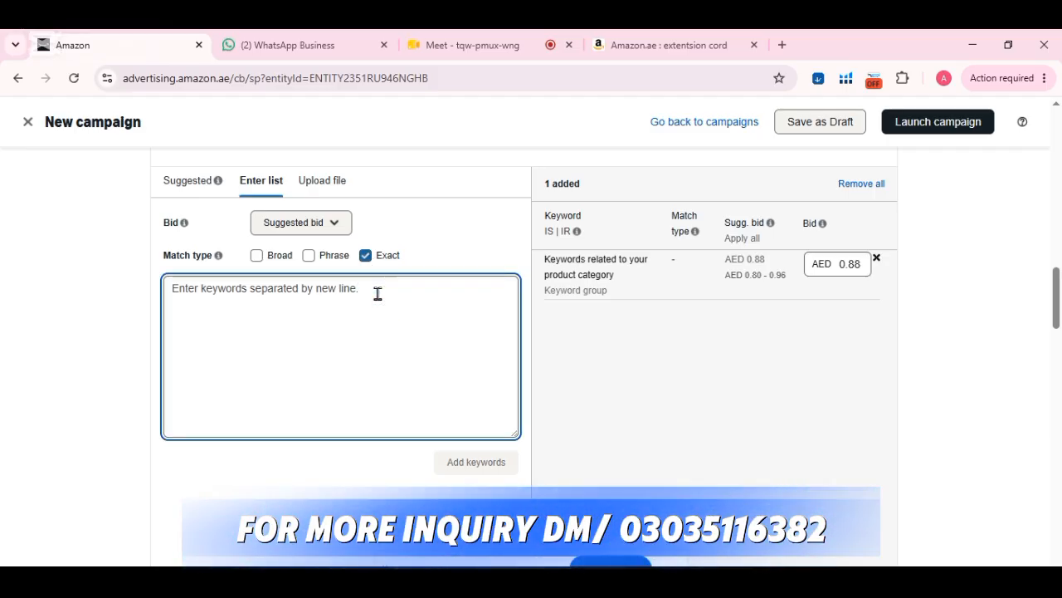
text(e)
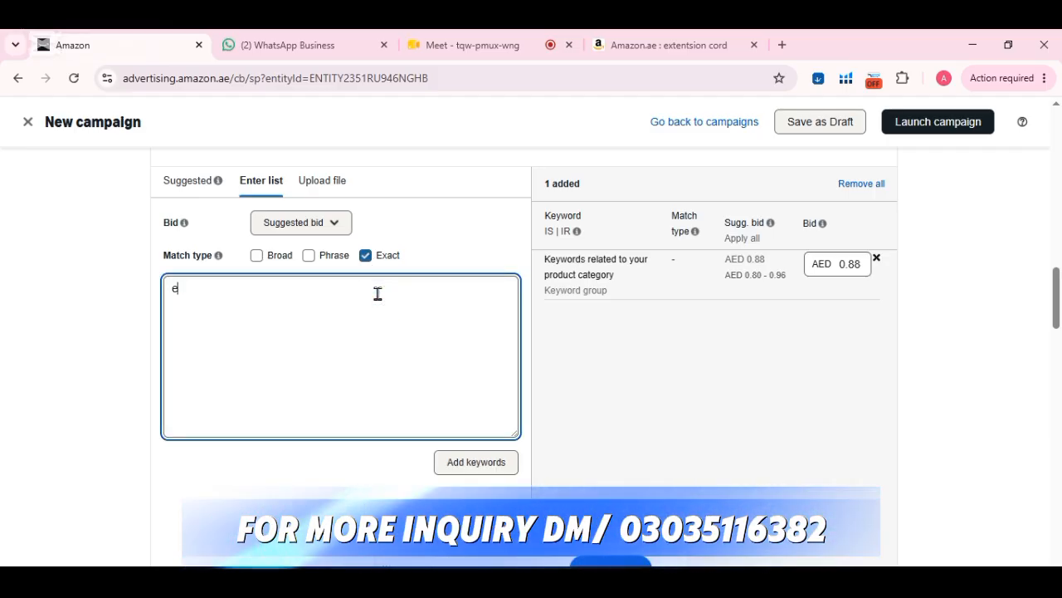
text(xten)
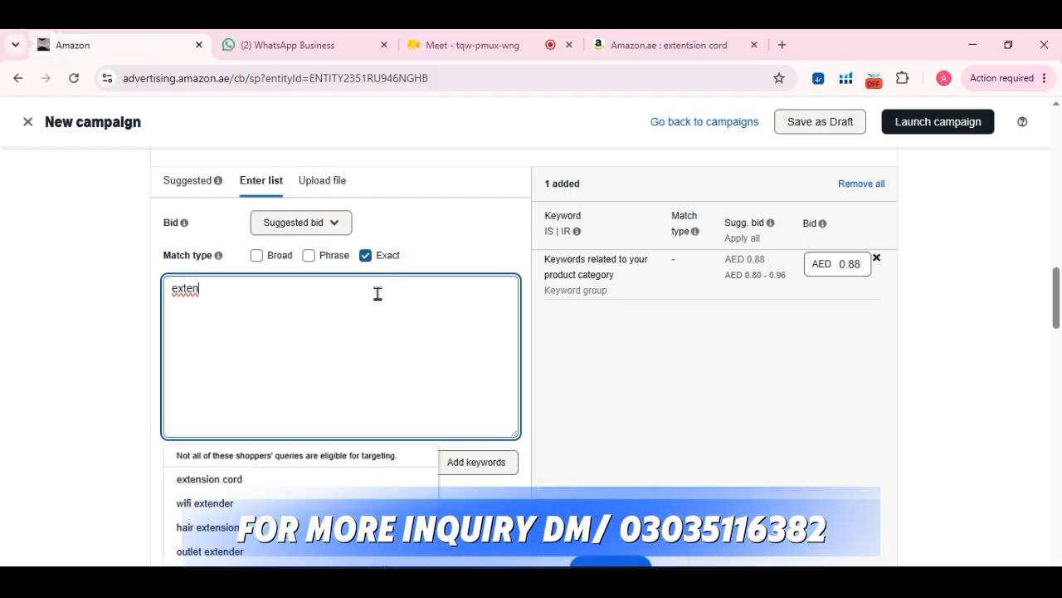
text(sion )
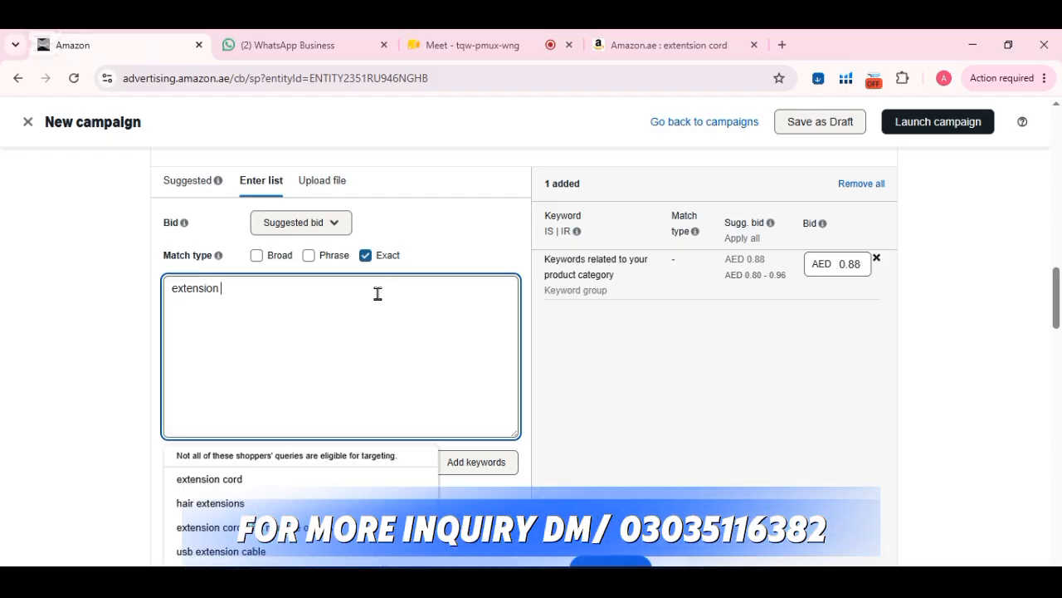
text(cord)
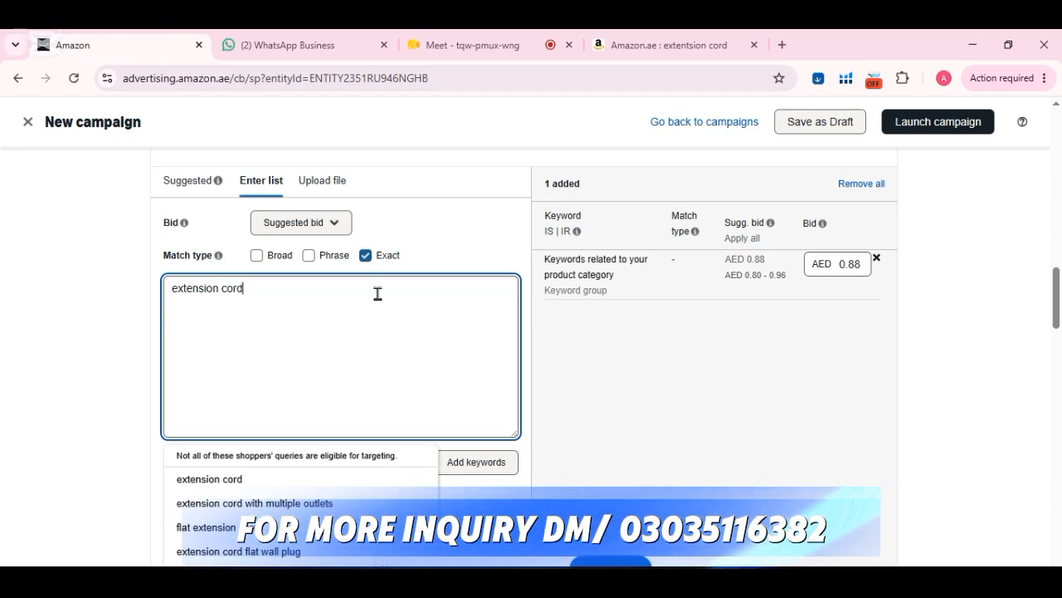
key(Return)
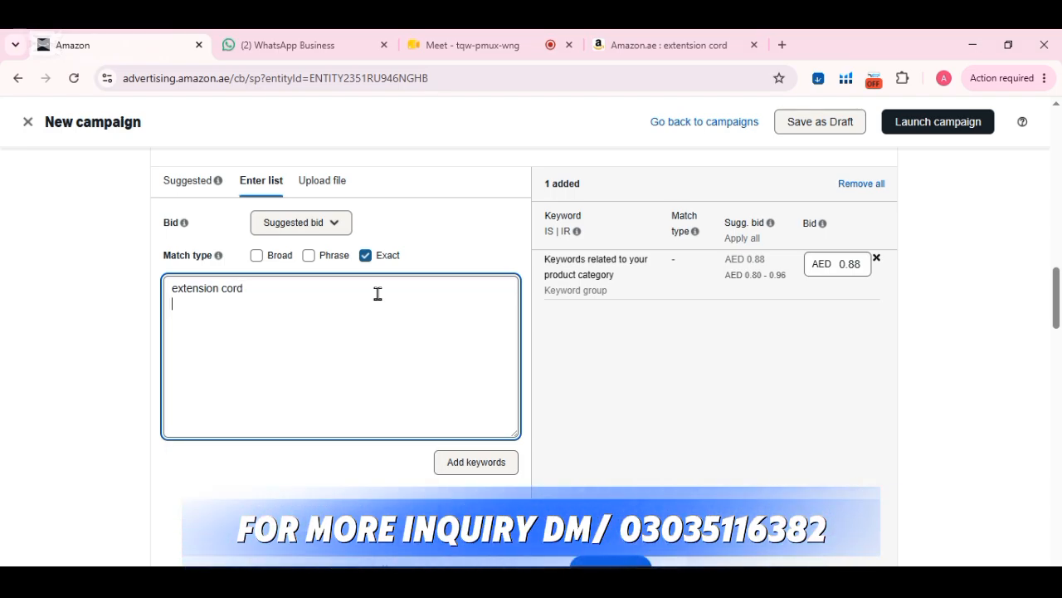
Step: Add "extension cable" and "extension board" to the keyword list, each on its own line
text(e)
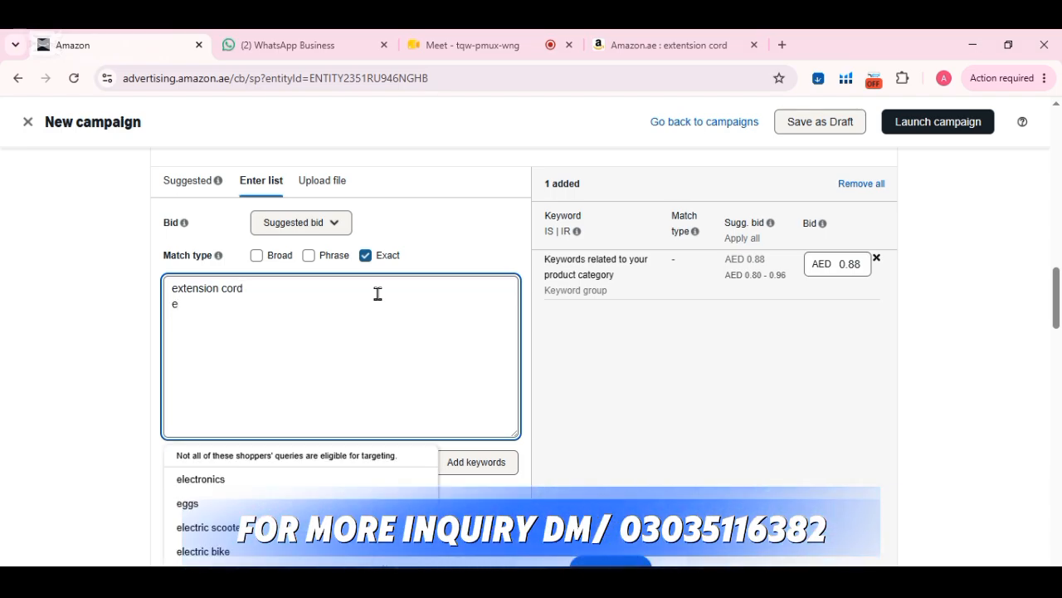
text(xten)
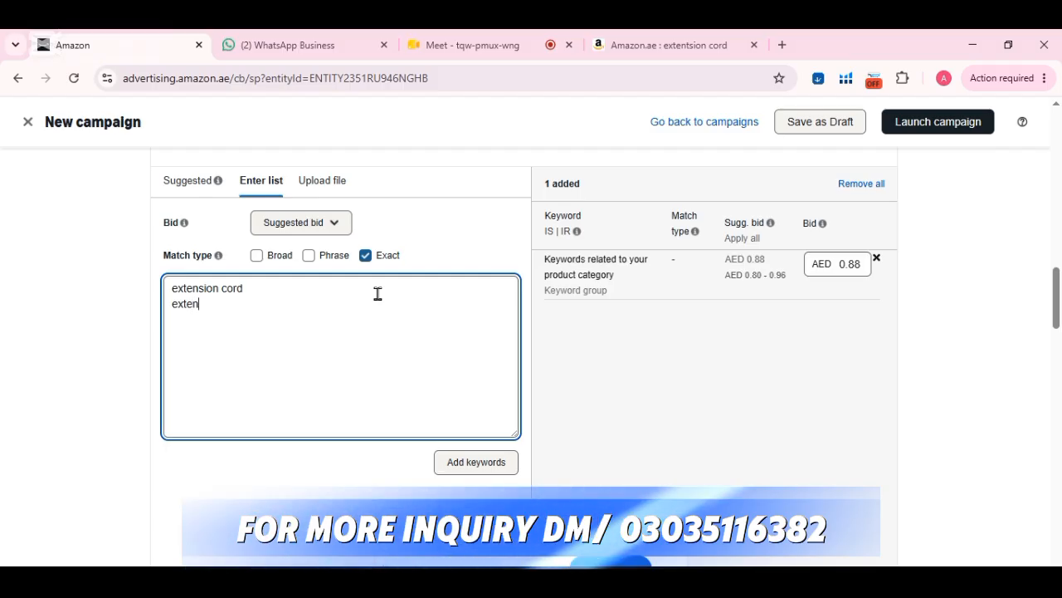
text(sion )
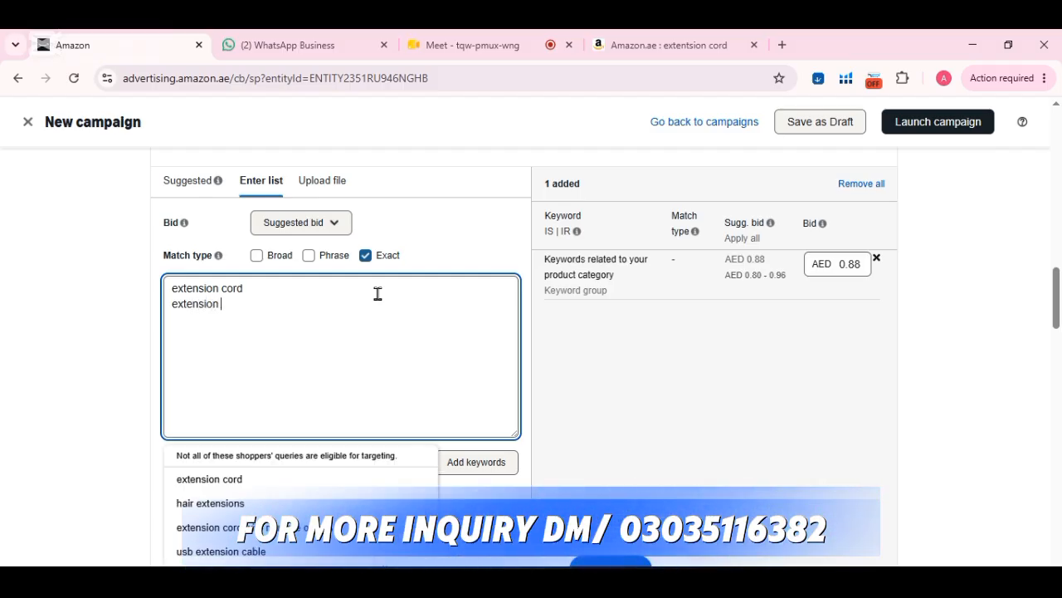
text(cable)
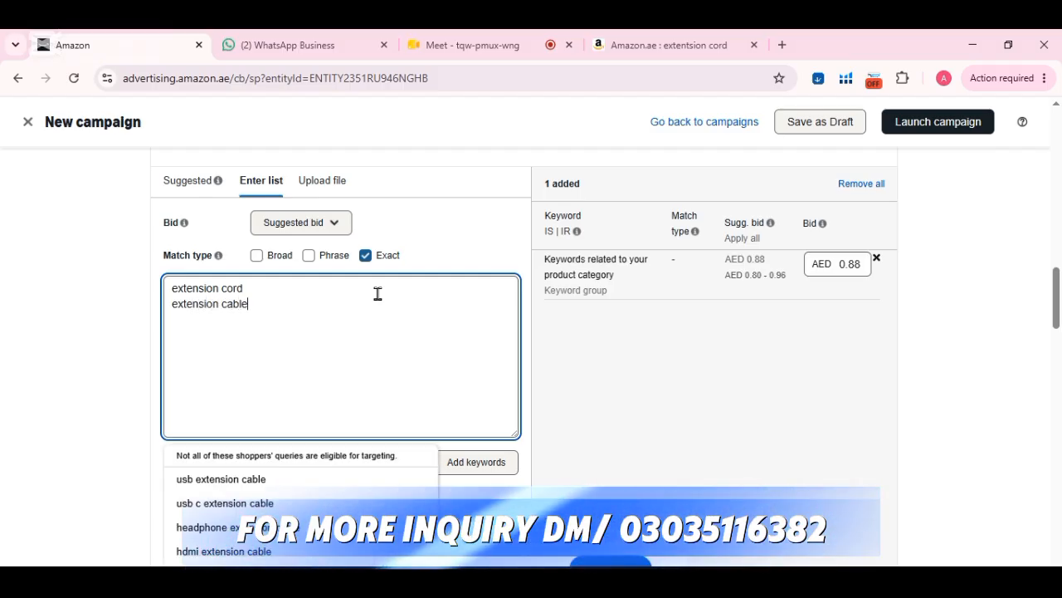
key(Return)
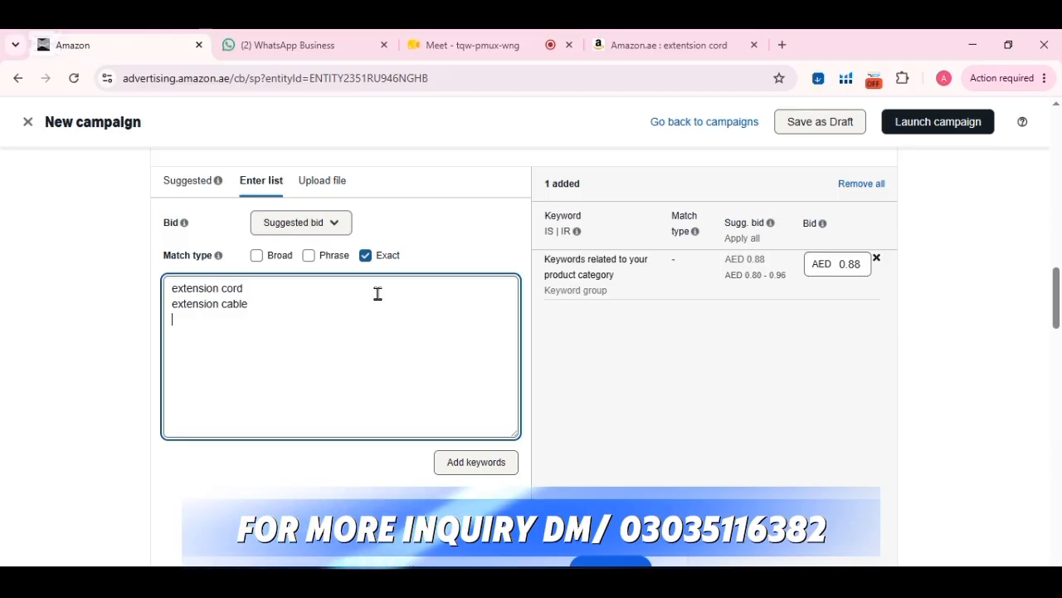
text(ex)
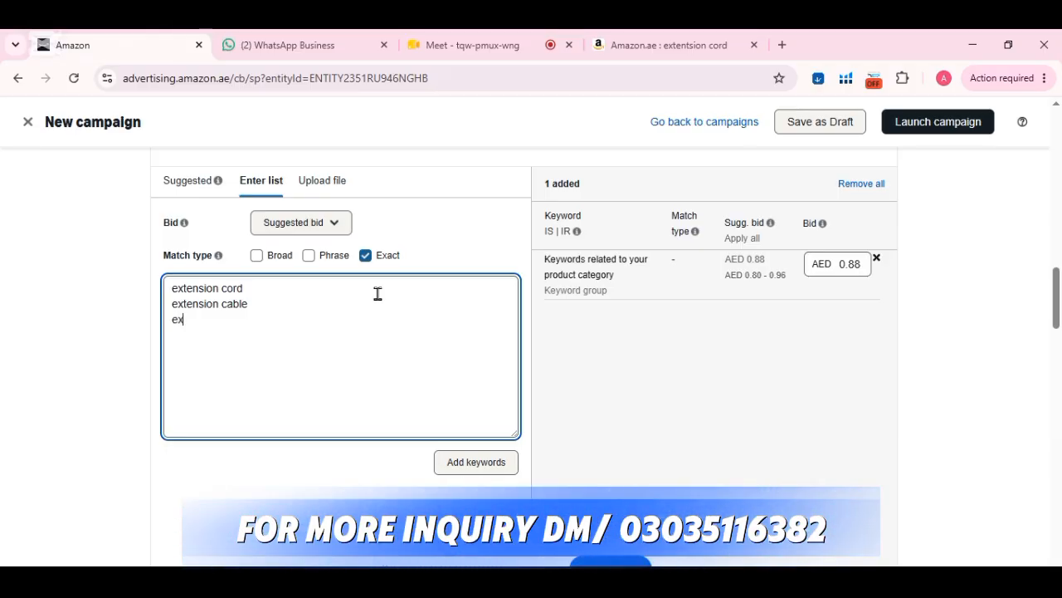
text(tension b)
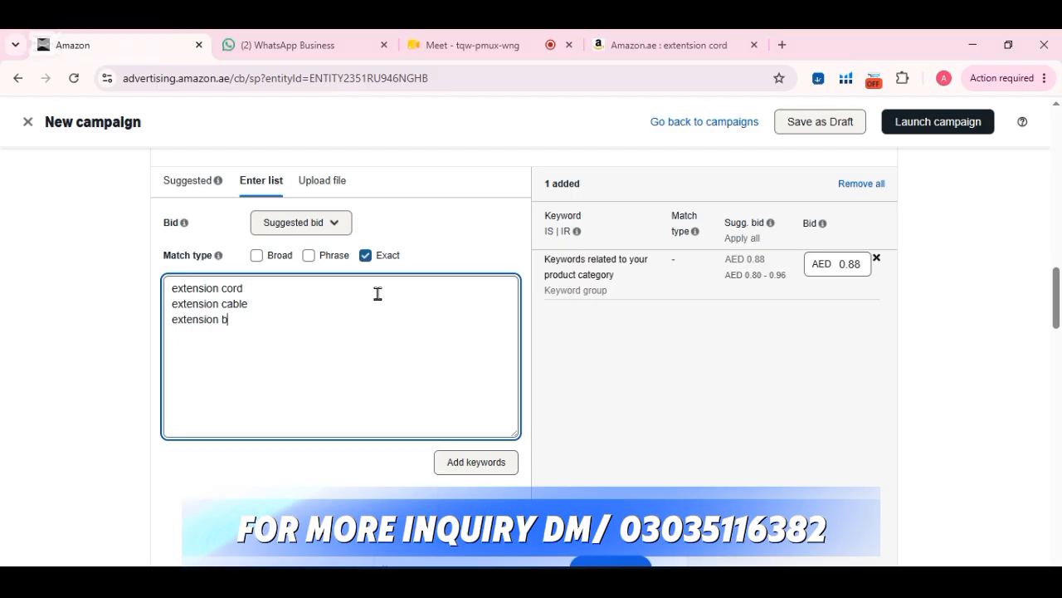
text(oar)
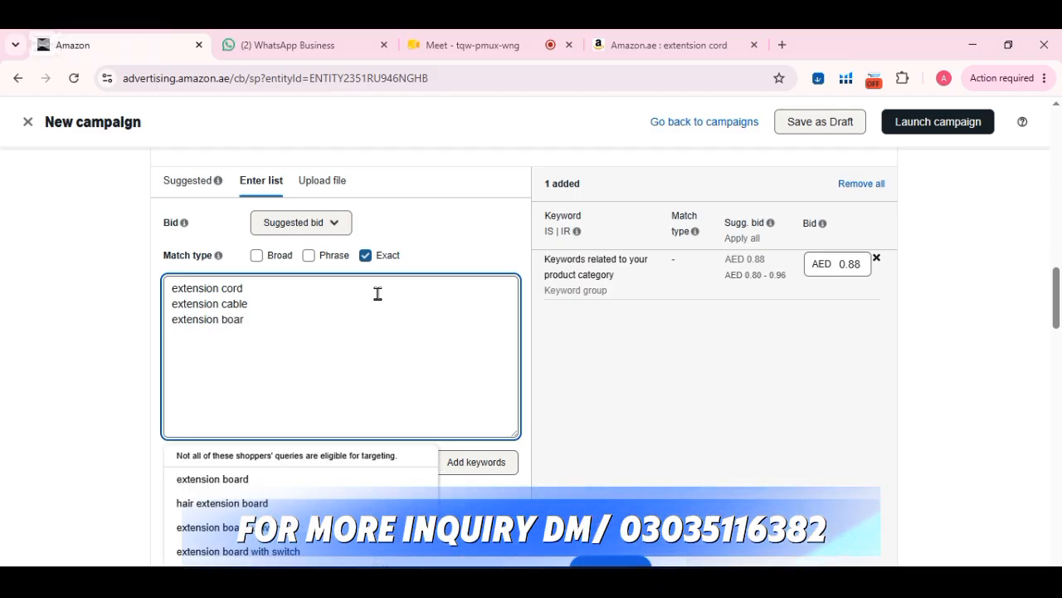
text(d)
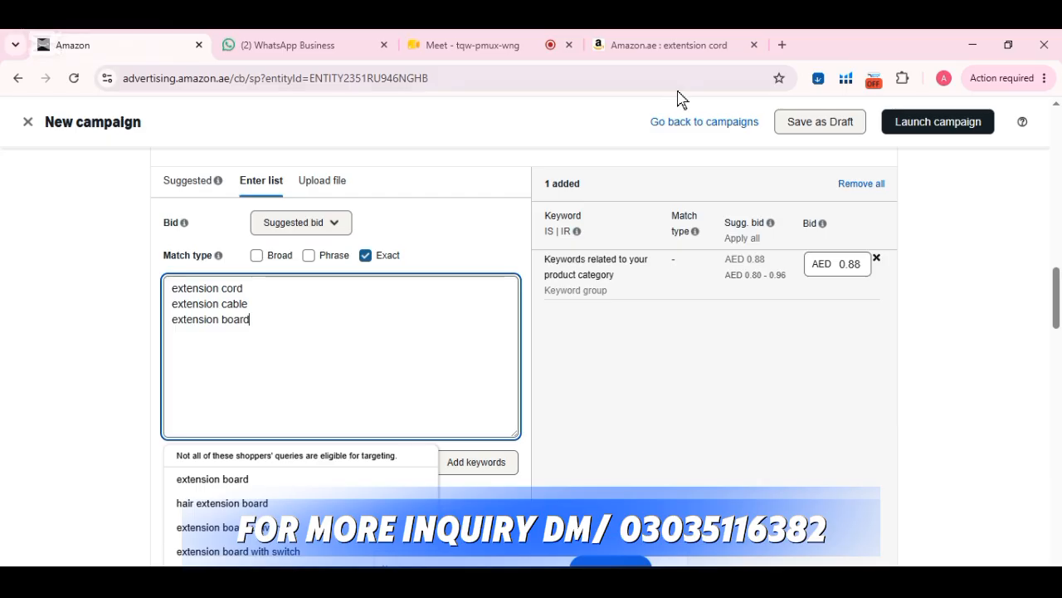
Step: Switch to the Amazon.ae search results and look at the power strip listings and their titles
click(679, 45)
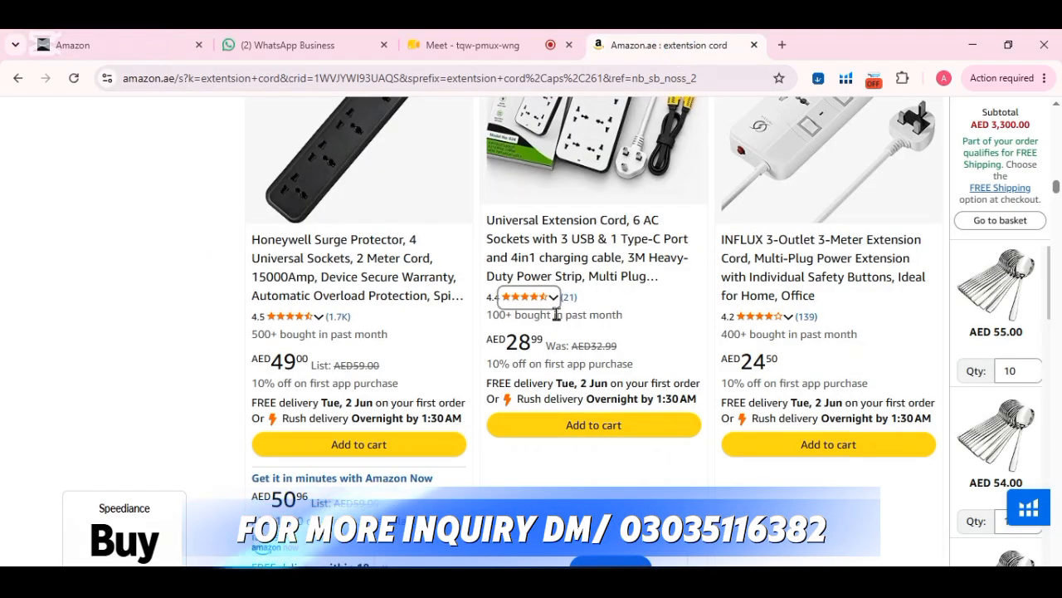
scroll(556, 315, up, 3)
scroll(810, 352, down, 1)
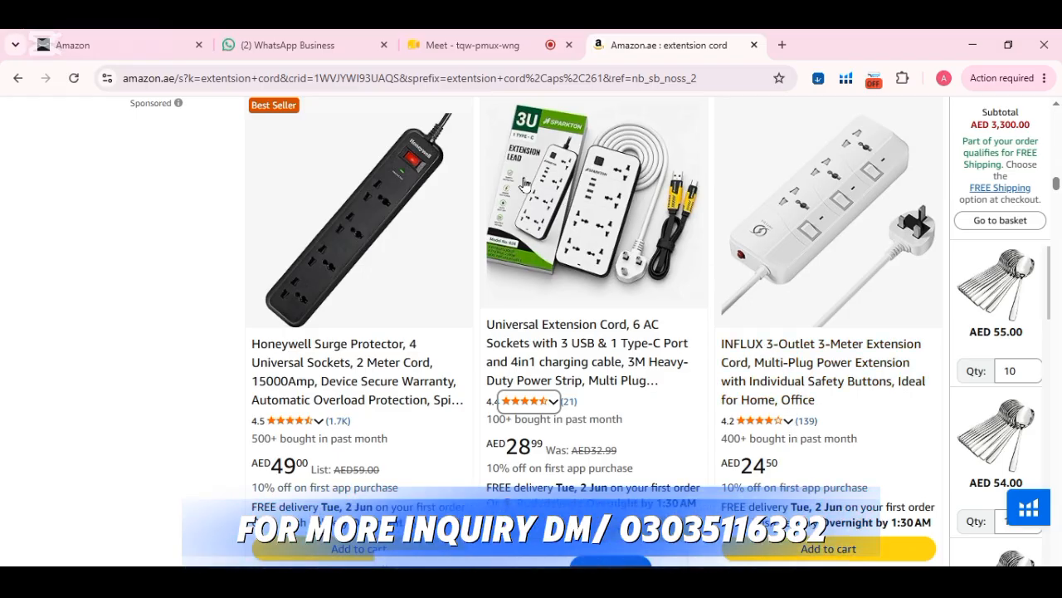
Step: Return to the new campaign in Amazon Ads, add the three listed keywords and remove the "Keywords related to your product category" group
click(131, 46)
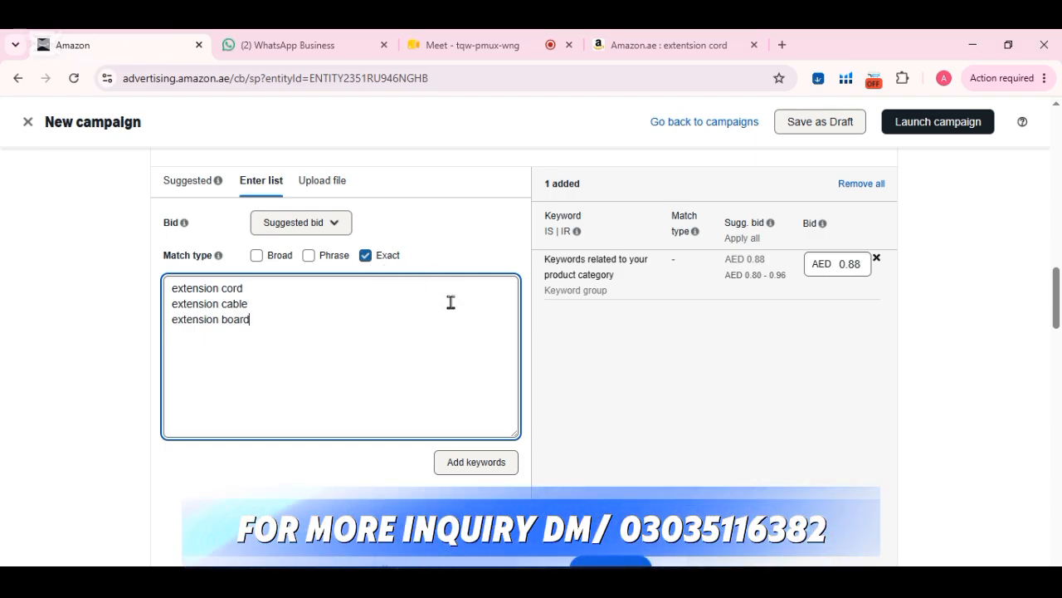
click(474, 464)
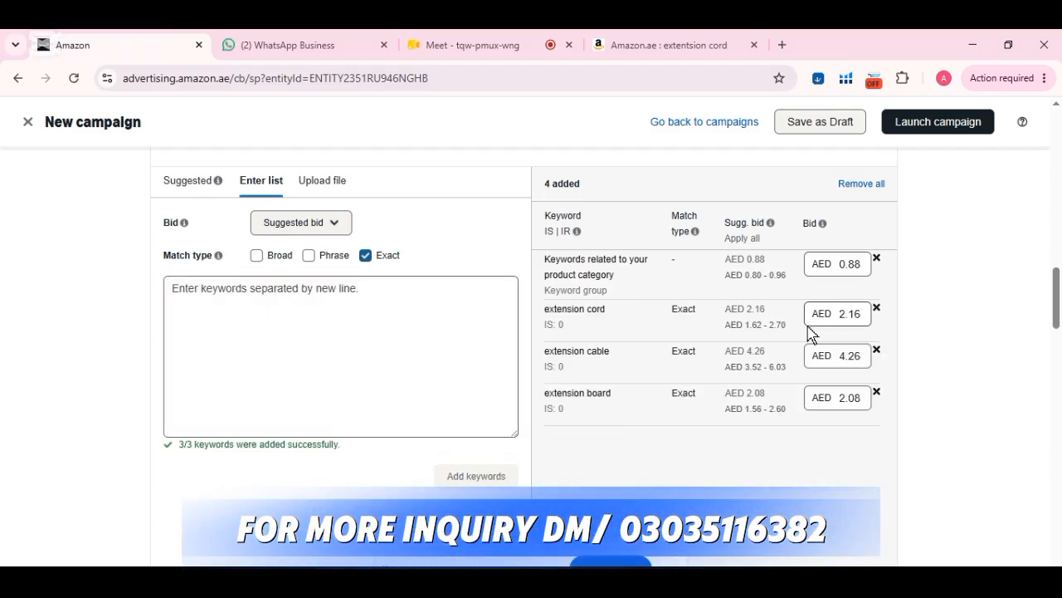
click(878, 260)
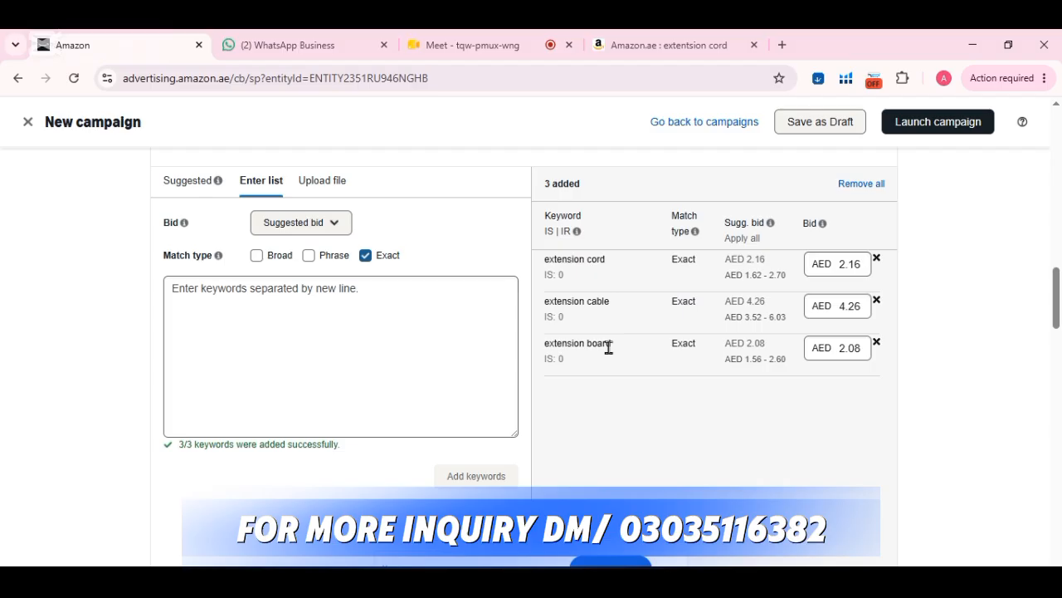
Step: Review the campaign's bidding strategy options, placement bid adjustments, settings and additional-country launch section, and return to the added keywords
scroll(608, 347, down, 10)
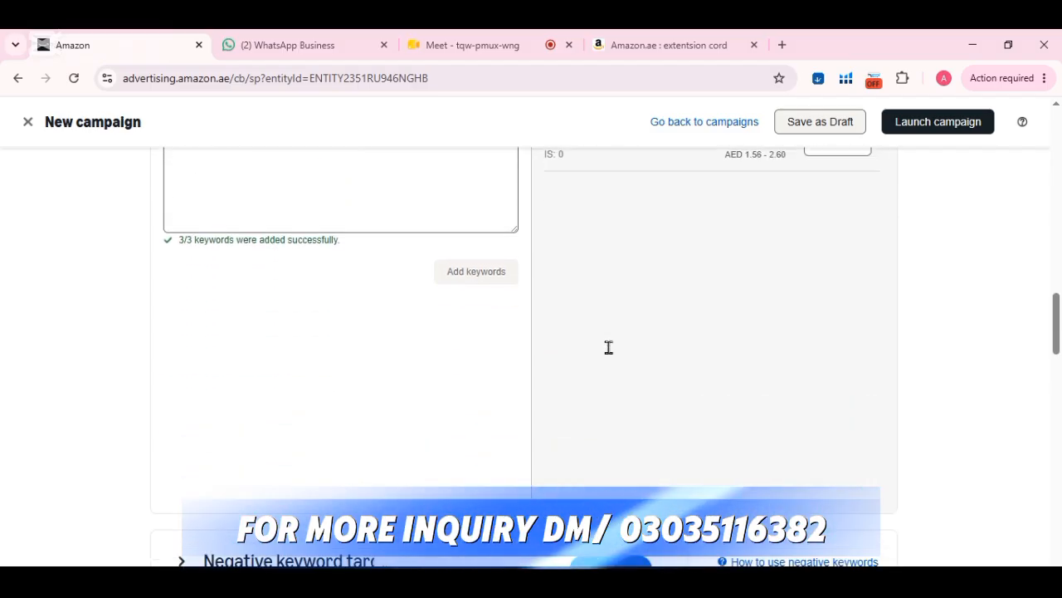
scroll(608, 352, down, 1)
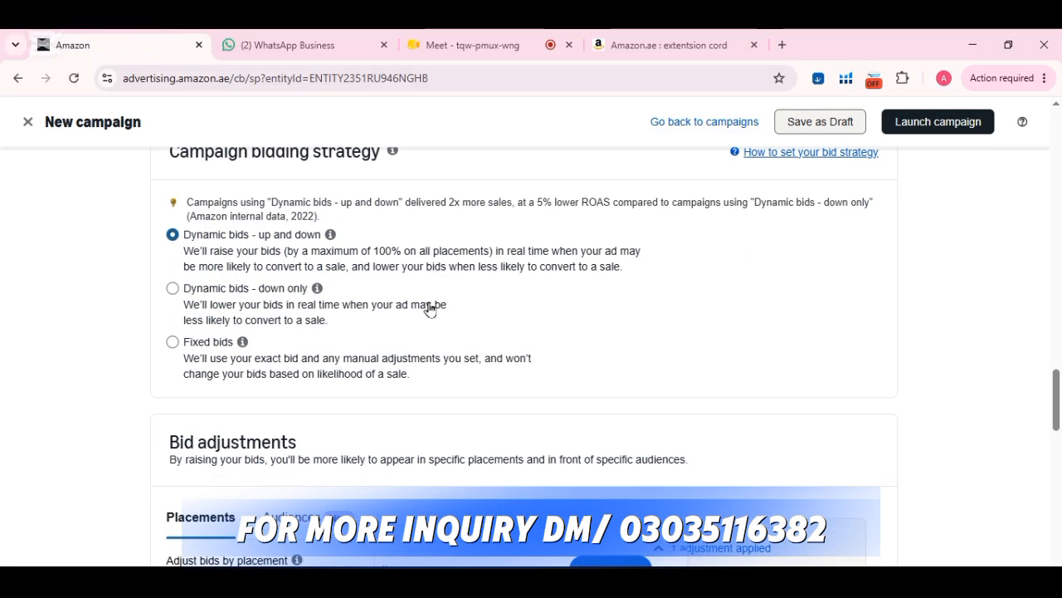
click(172, 288)
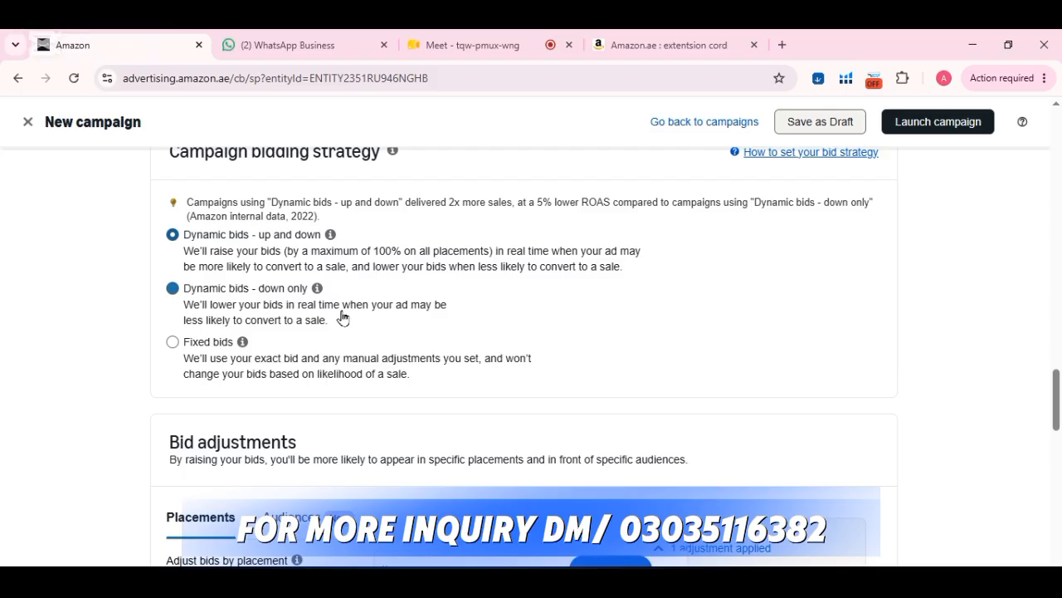
scroll(343, 316, down, 2)
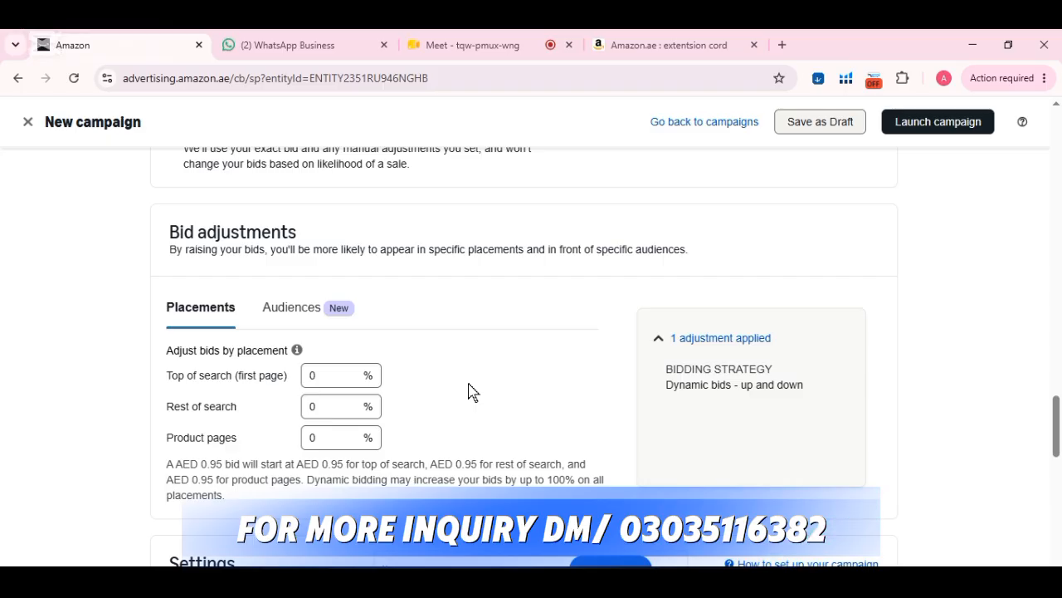
scroll(469, 391, down, 5)
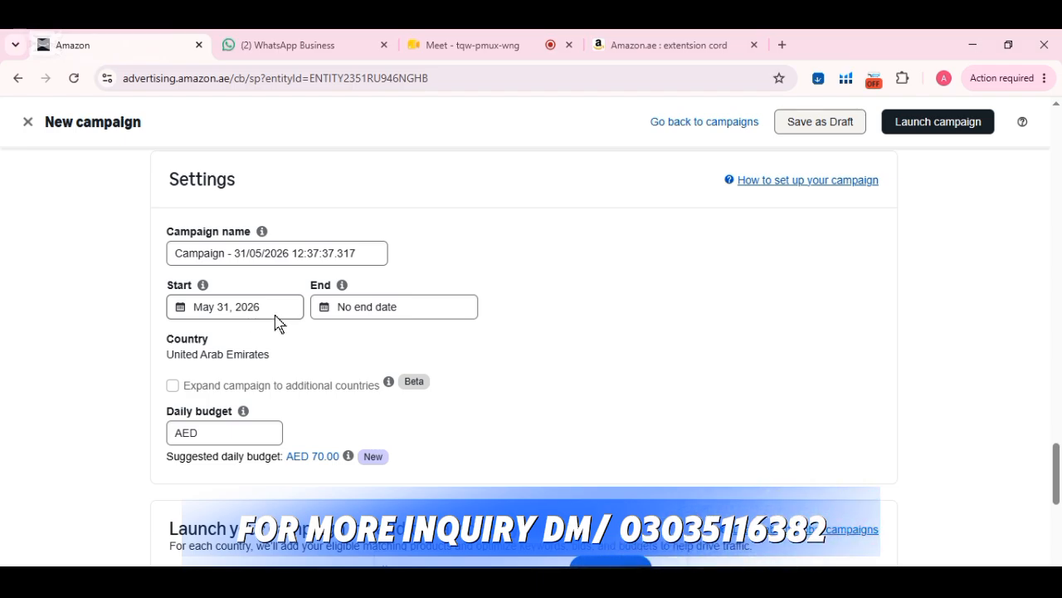
scroll(463, 384, down, 4)
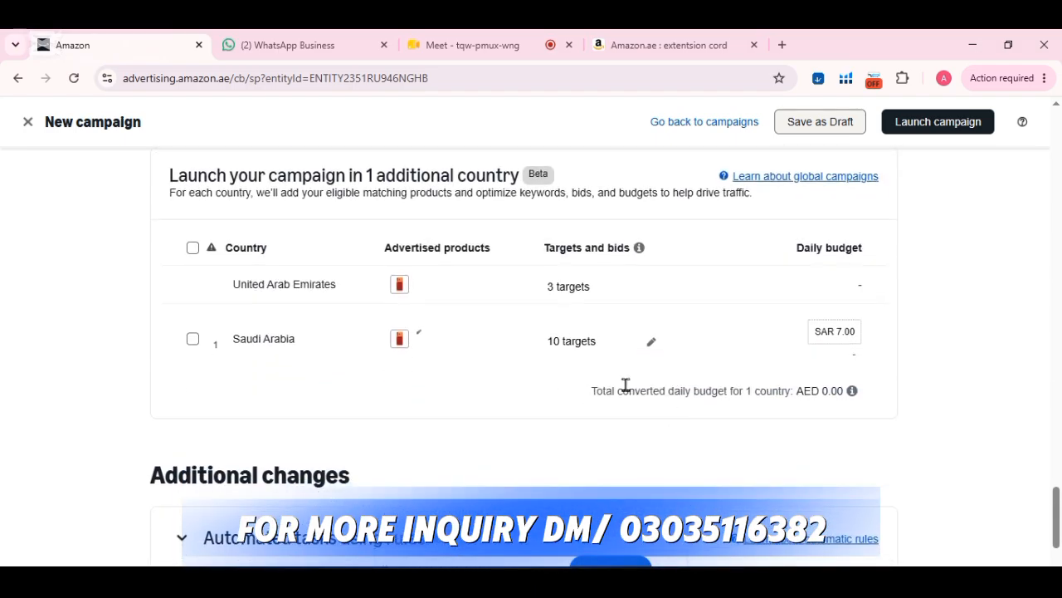
scroll(554, 336, up, 3)
scroll(555, 335, down, 10)
scroll(554, 336, up, 5)
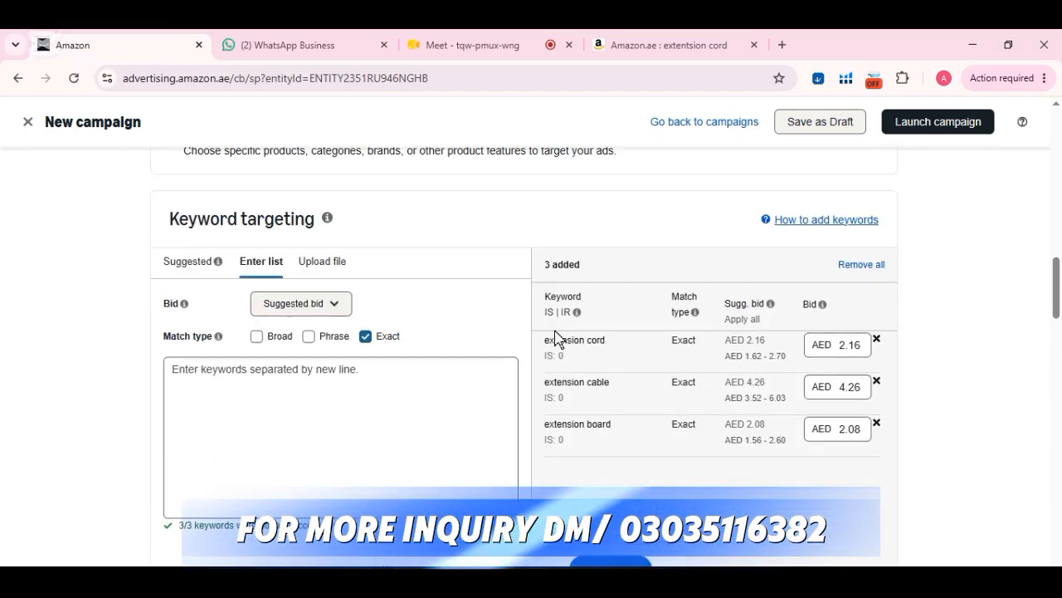
scroll(555, 337, down, 1)
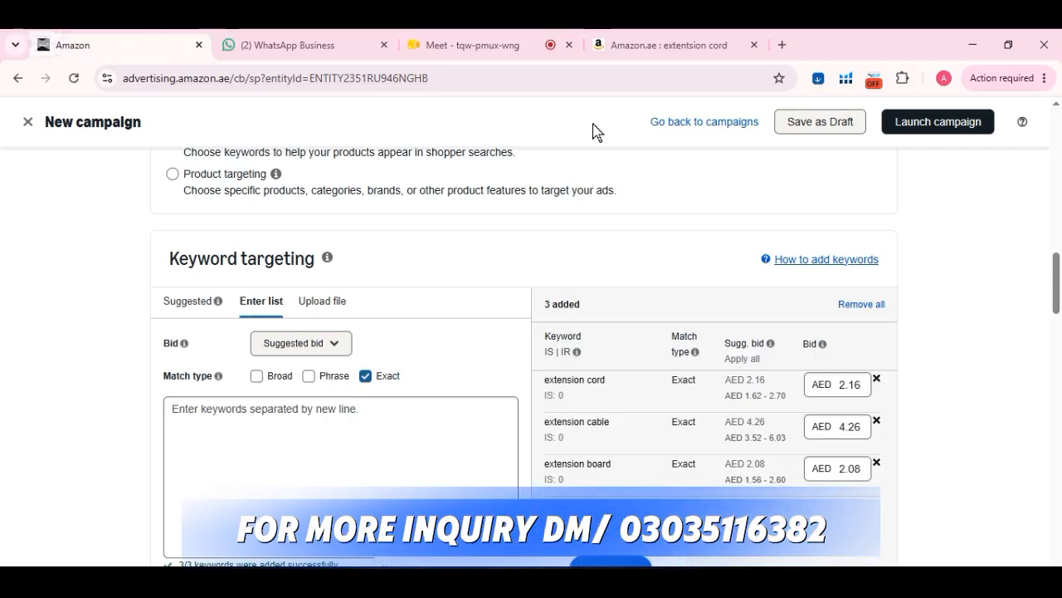
Step: Switch back to the Amazon.ae "extension cord" results and examine the sponsored and organic listings from the start of the page
click(680, 43)
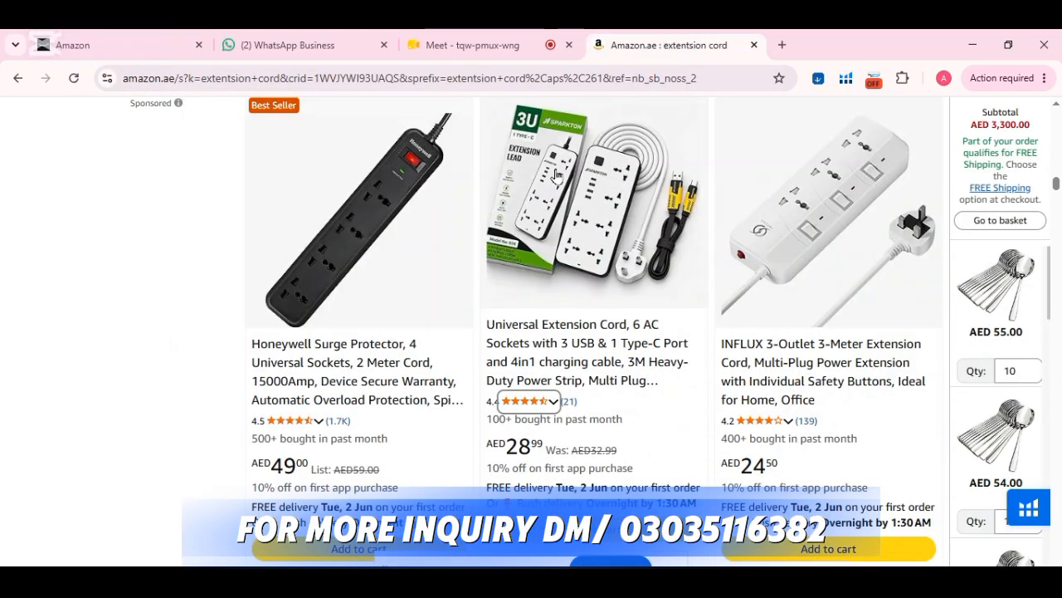
scroll(556, 174, up, 15)
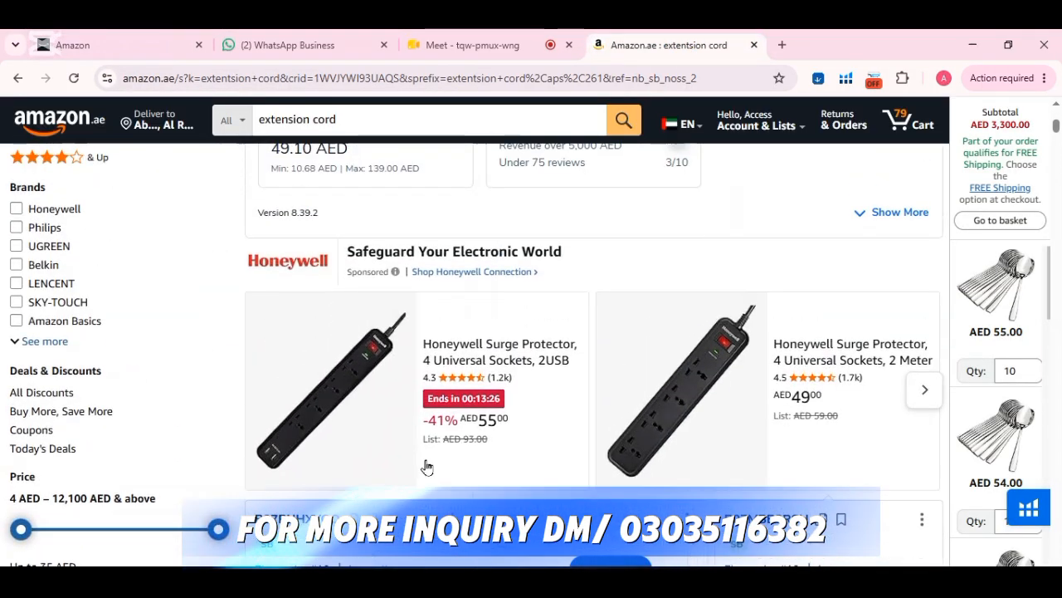
click(384, 117)
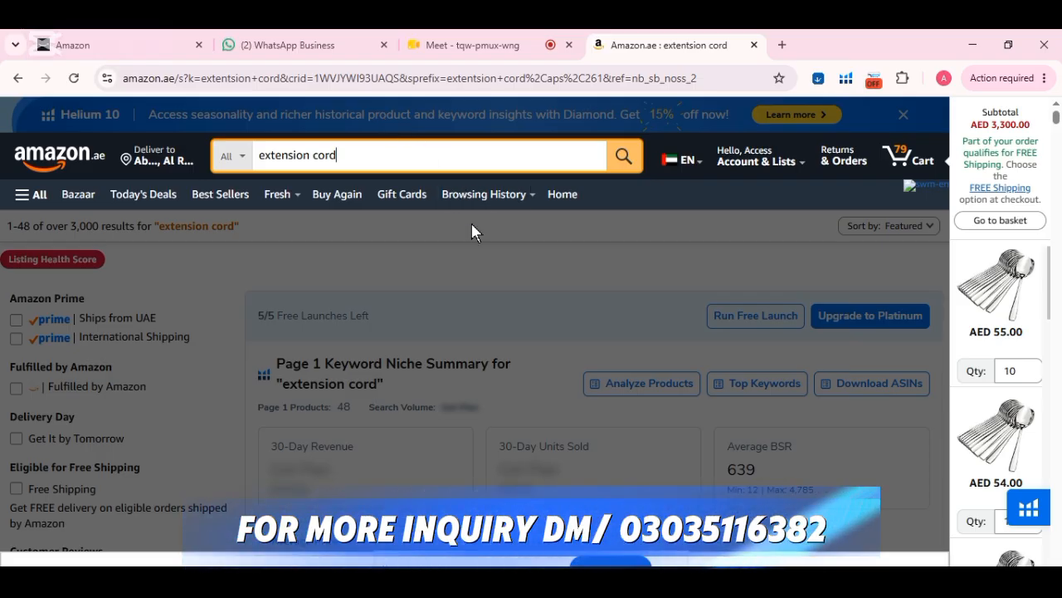
click(475, 262)
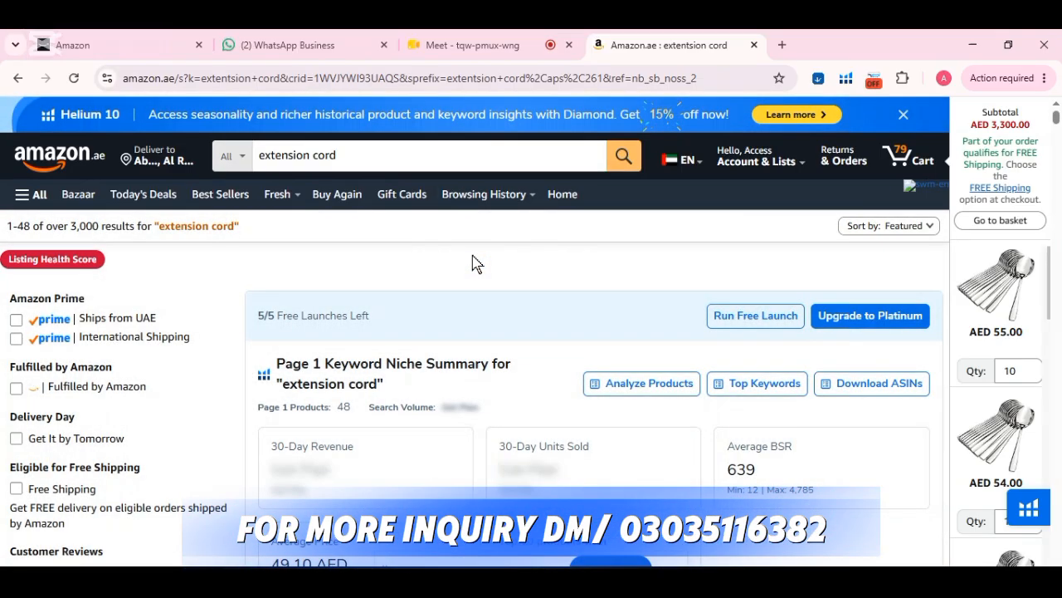
scroll(475, 263, down, 4)
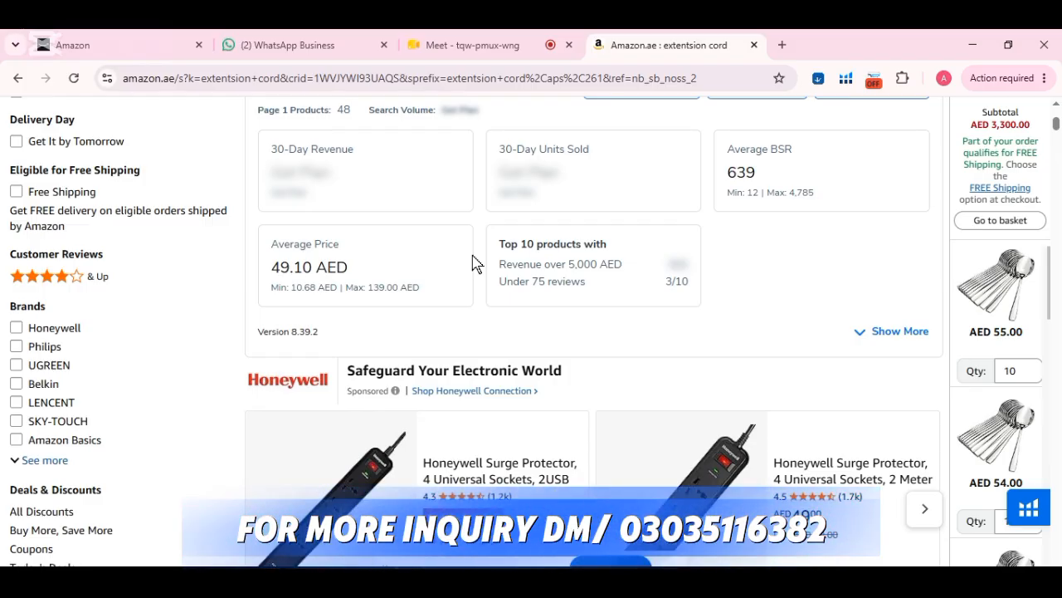
scroll(474, 263, down, 6)
scroll(475, 264, down, 5)
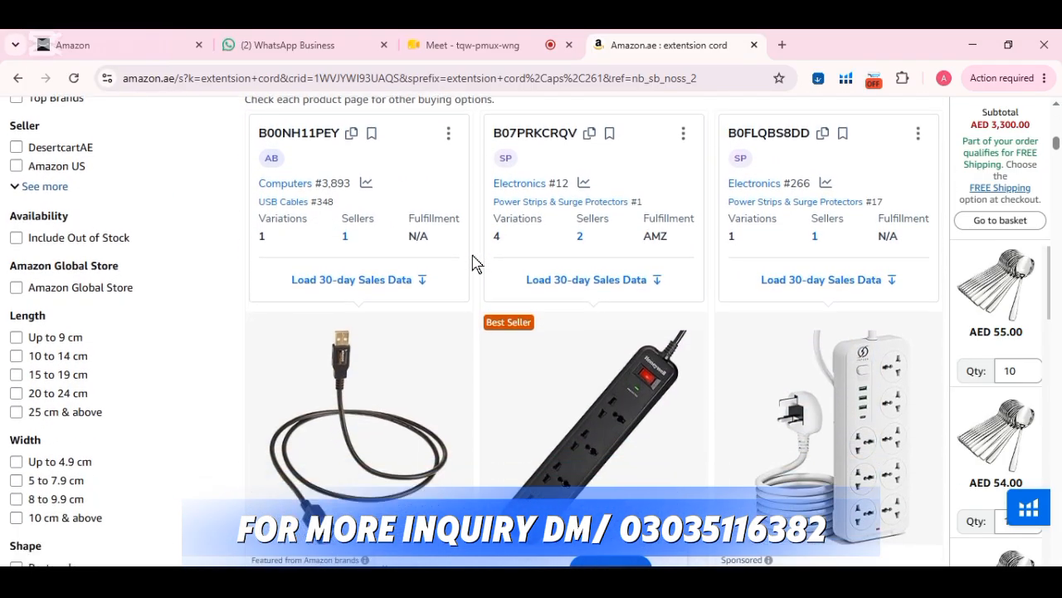
scroll(475, 263, down, 2)
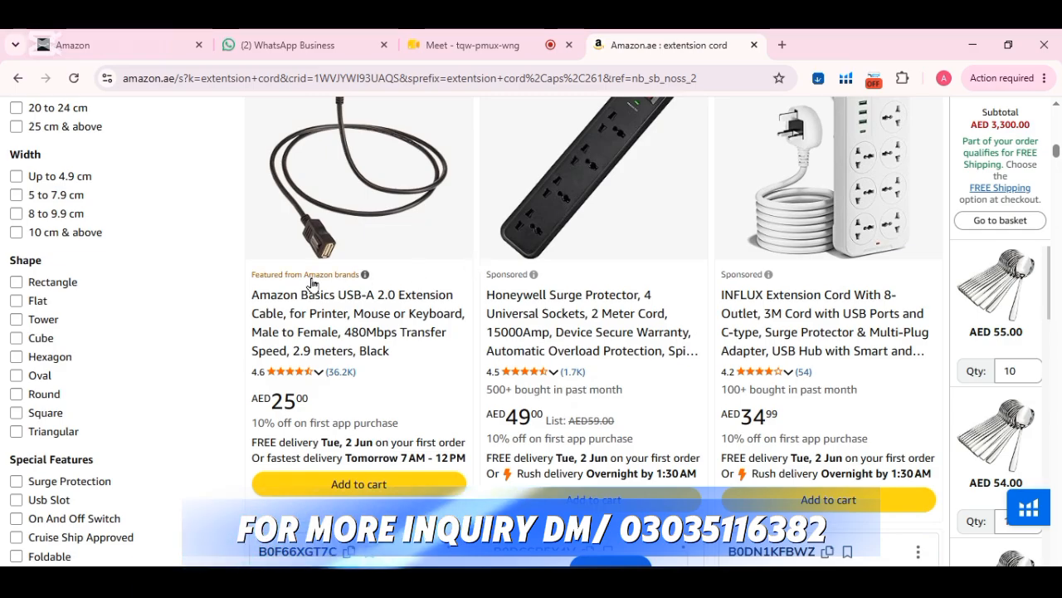
Step: Compare the sponsored and organic "extension cord" listings on Amazon.ae, checking them against the keywords added in the Amazon Ads campaign
scroll(795, 279, down, 3)
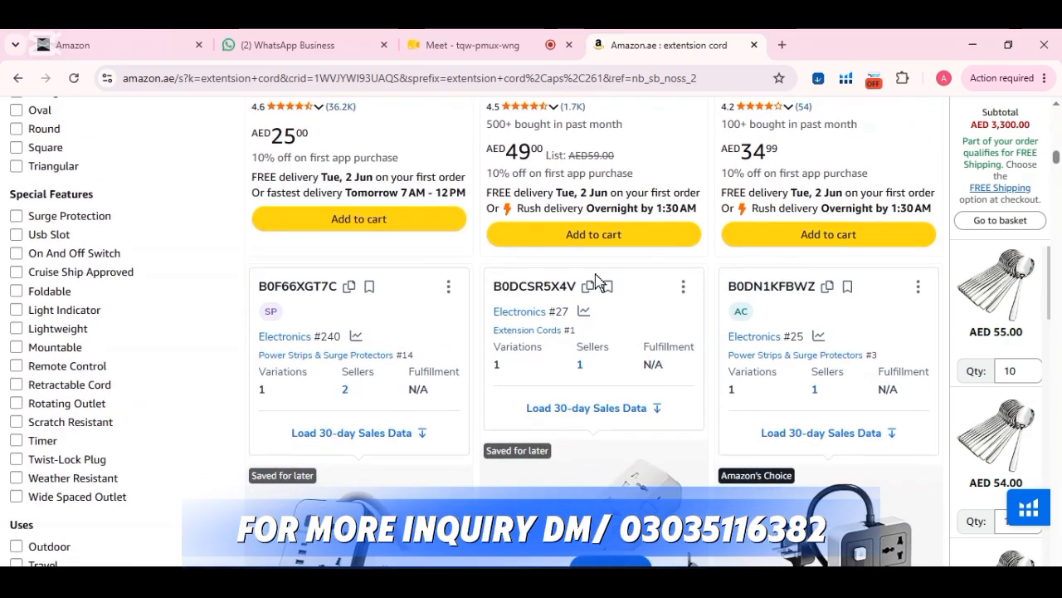
scroll(436, 322, down, 4)
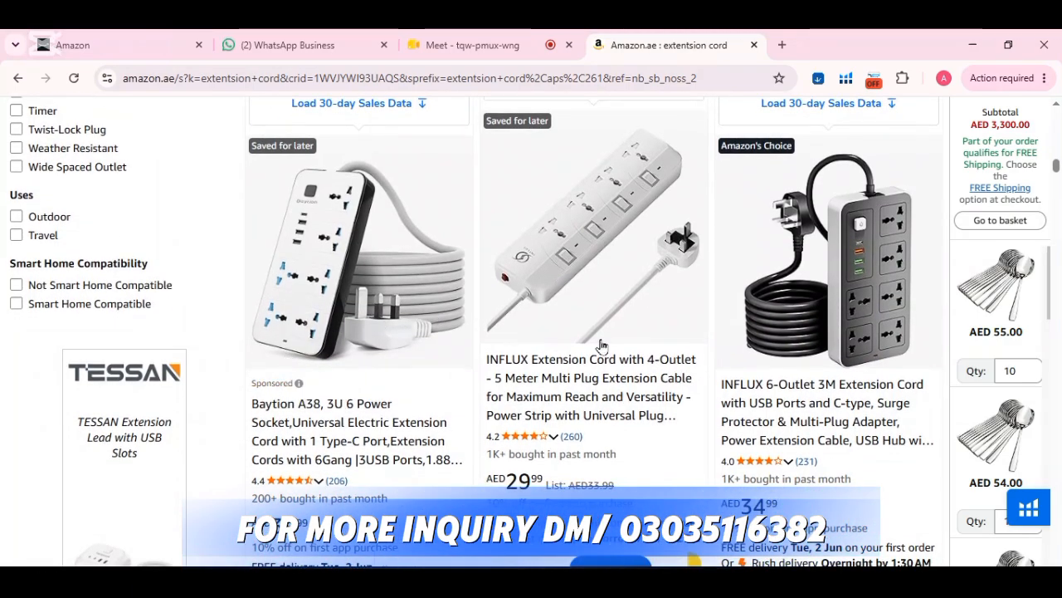
scroll(603, 345, up, 10)
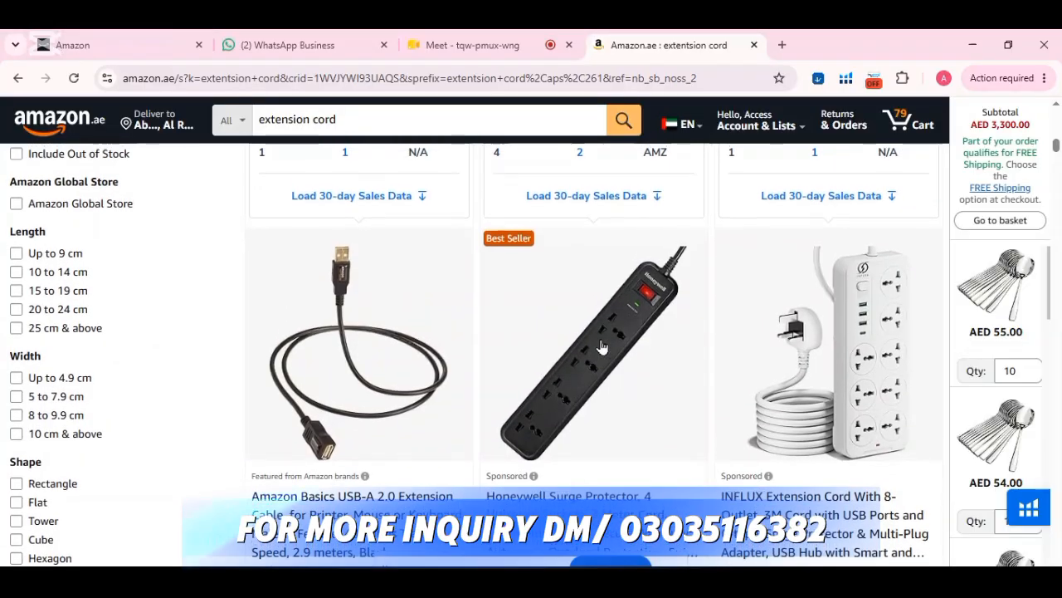
click(120, 45)
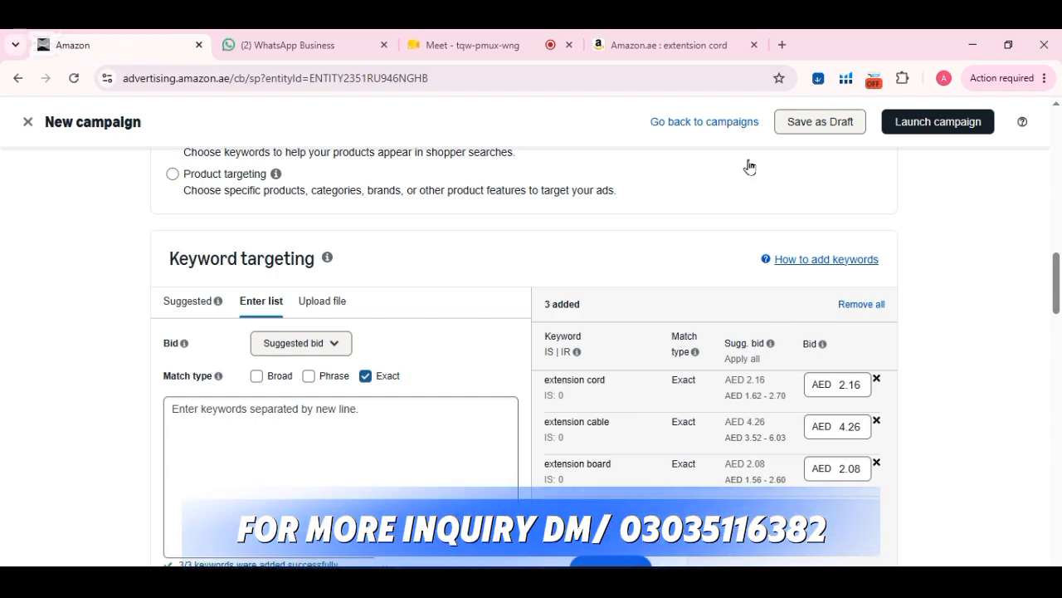
click(696, 48)
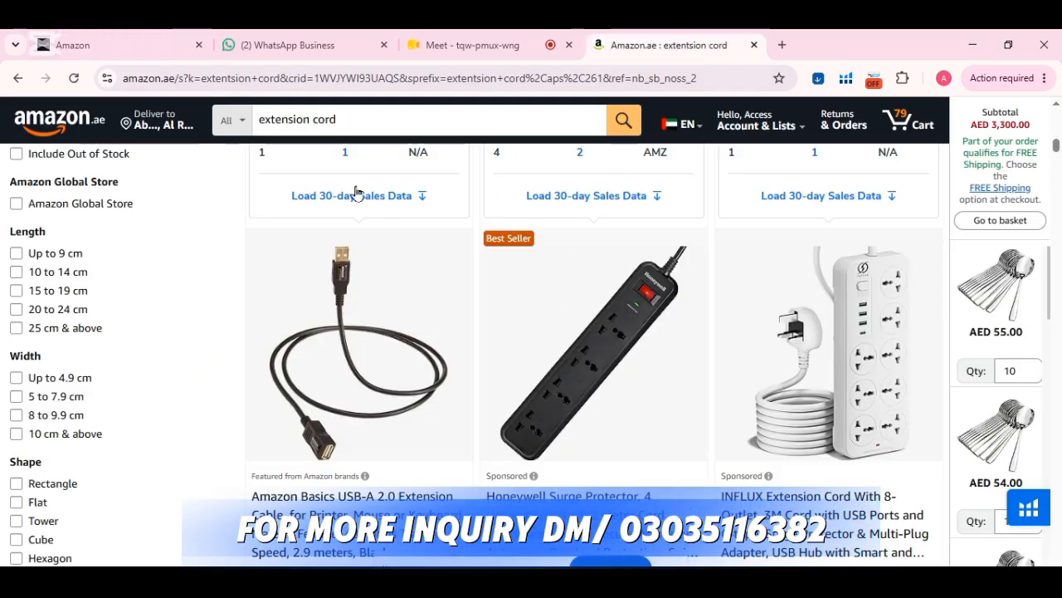
scroll(501, 299, down, 8)
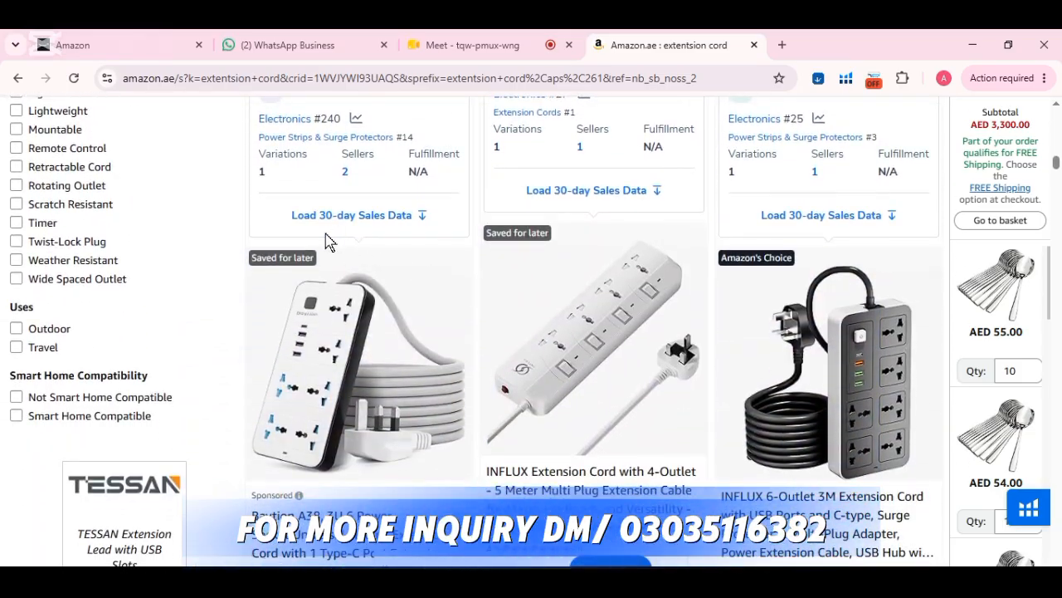
scroll(420, 349, up, 5)
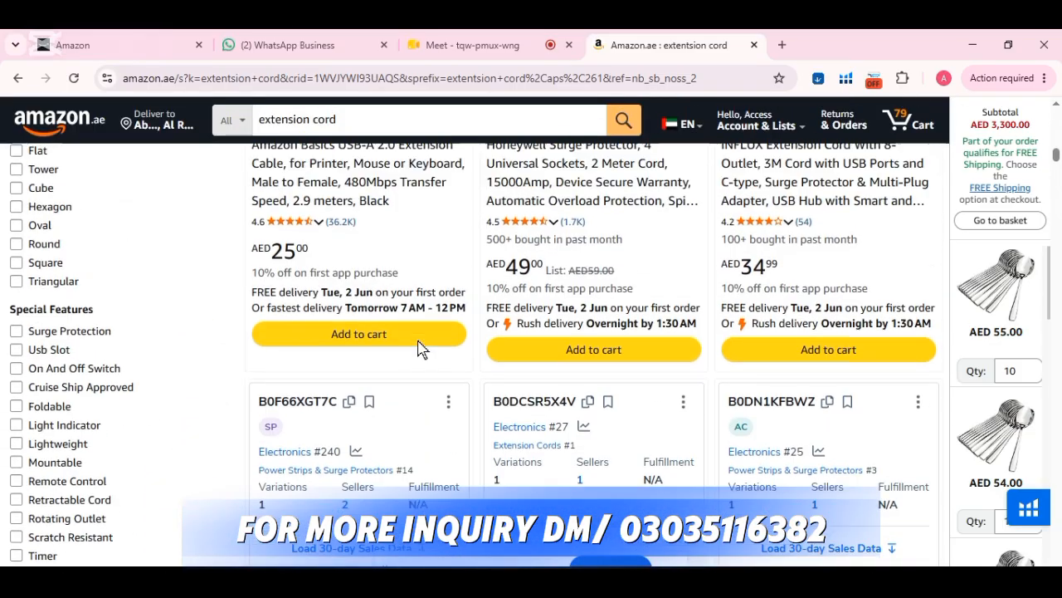
scroll(419, 349, up, 2)
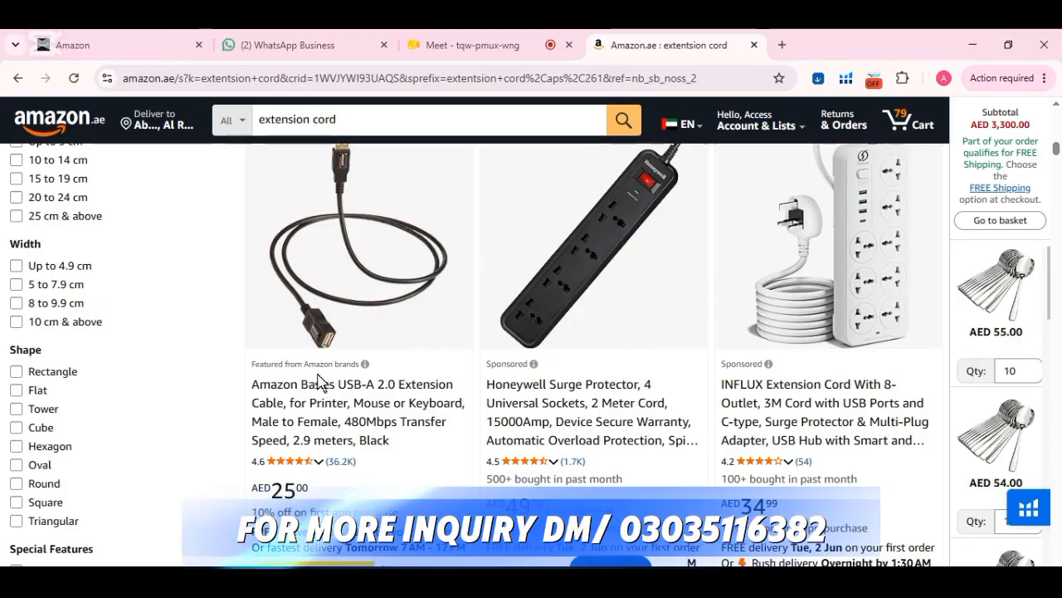
Step: Check the suggested bids of the campaign keywords in Amazon Ads, and return to Amazon.ae to examine the sponsored and organic result placements
click(149, 43)
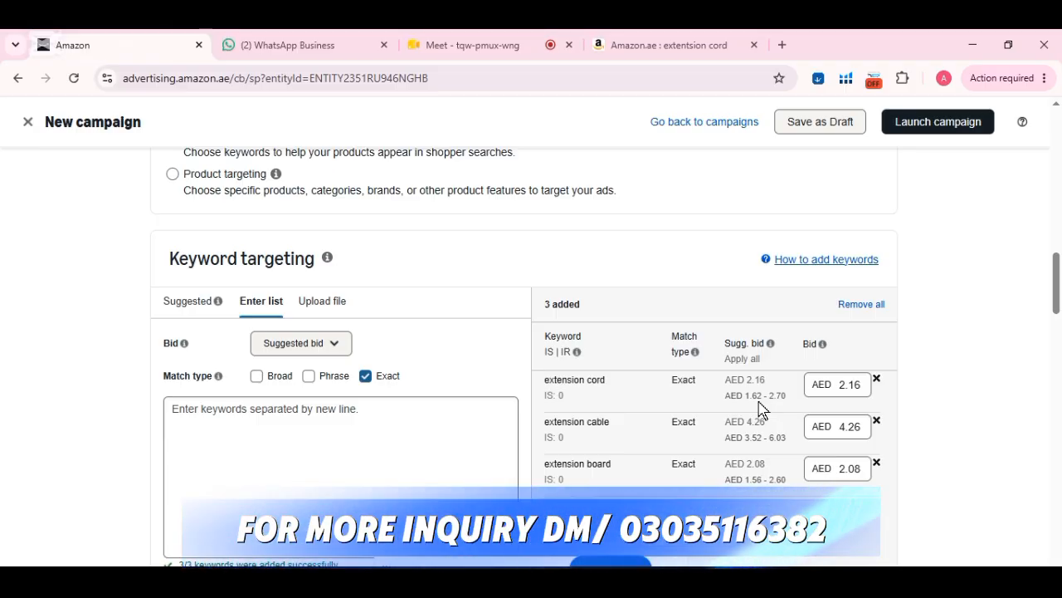
click(667, 48)
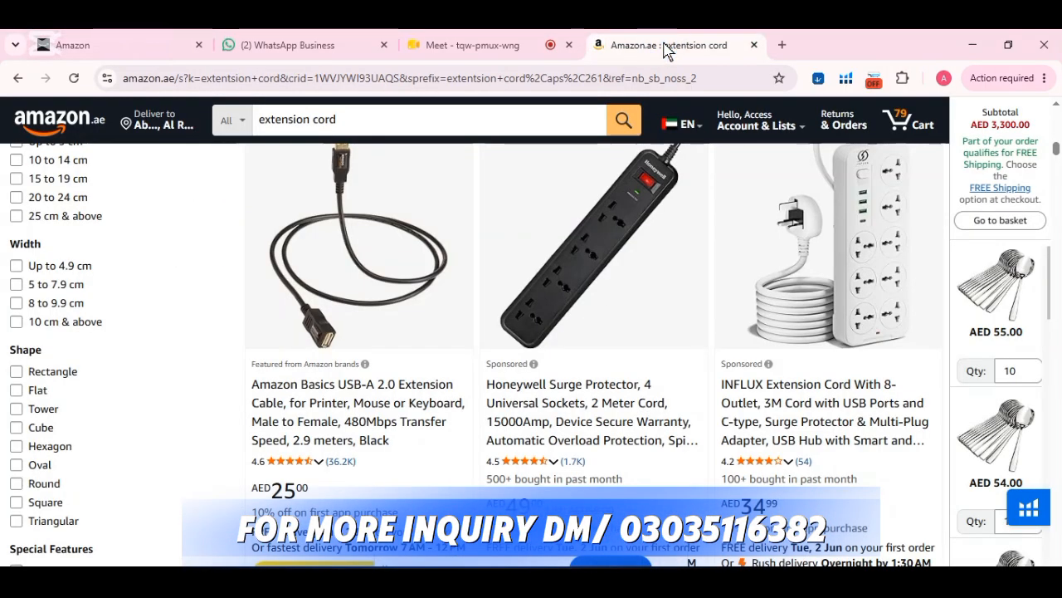
scroll(540, 329, down, 7)
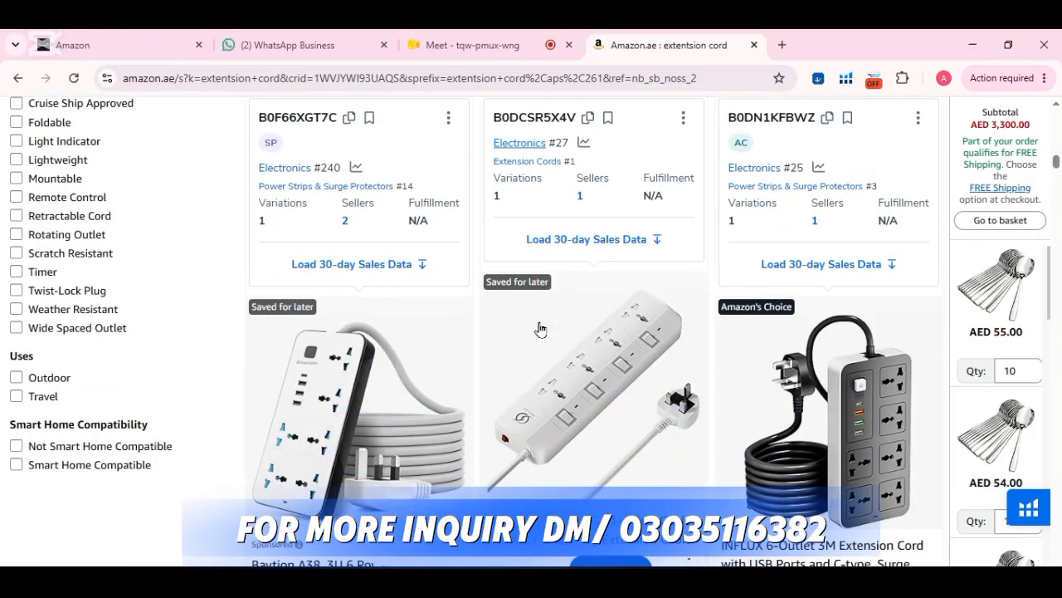
scroll(427, 245, down, 3)
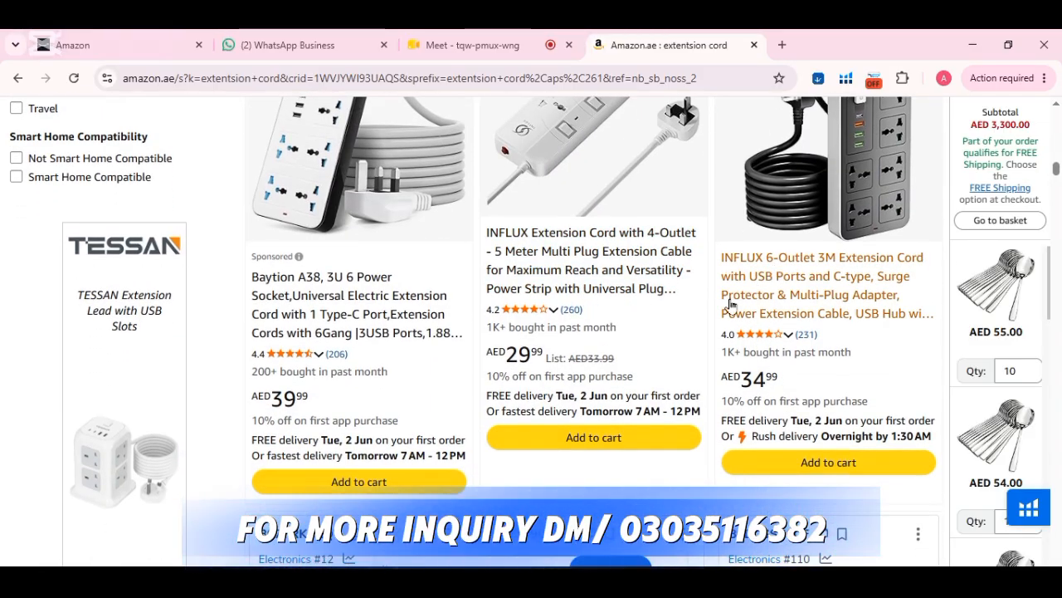
scroll(729, 303, up, 6)
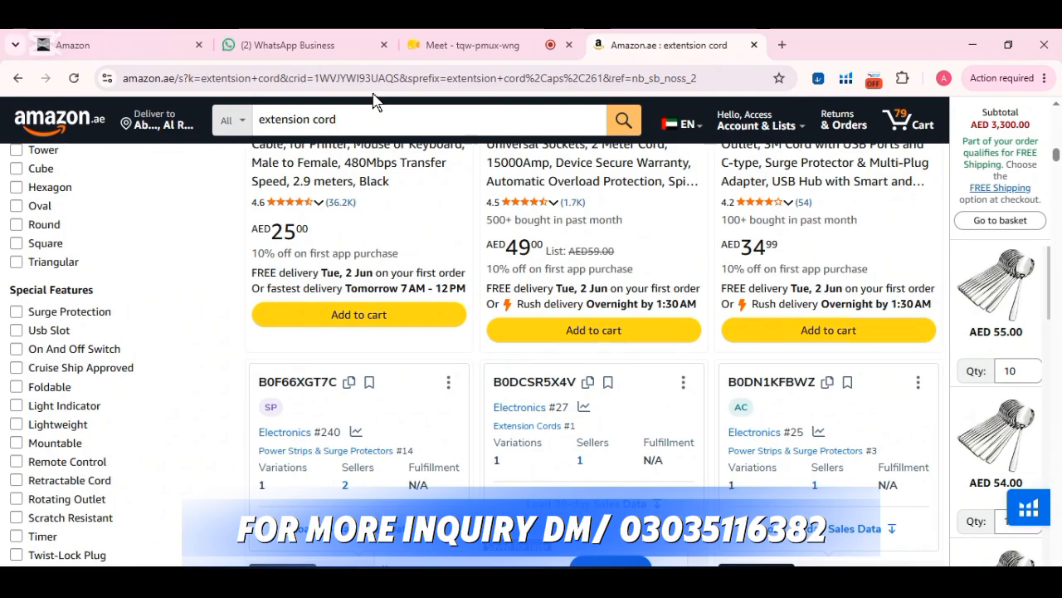
scroll(391, 202, down, 8)
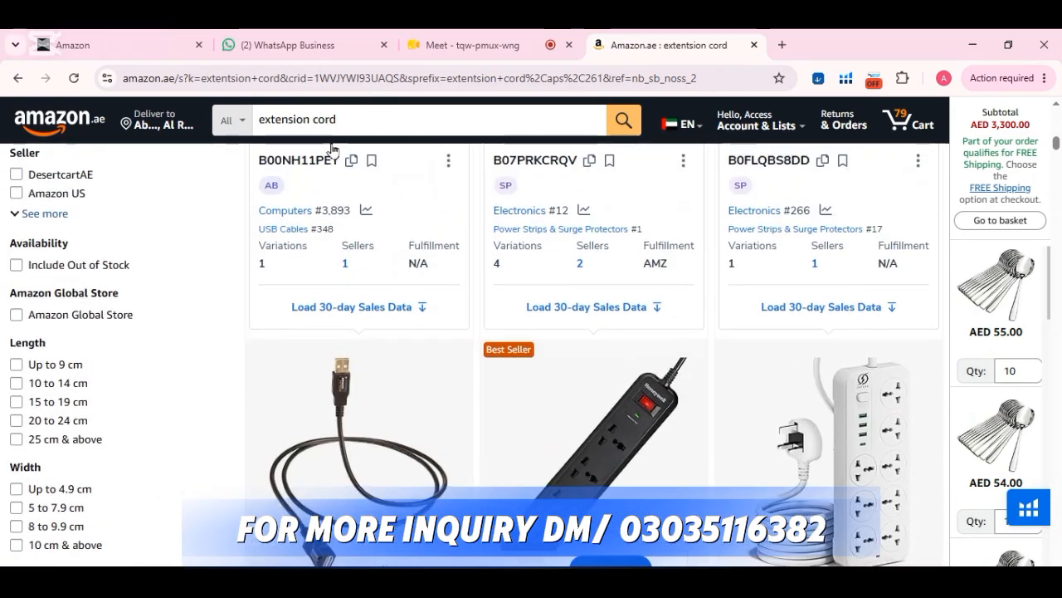
Step: Return to the new campaign in Amazon Ads, set the keyword match type to Phrase and enter "extension cord" in the keyword list
click(148, 48)
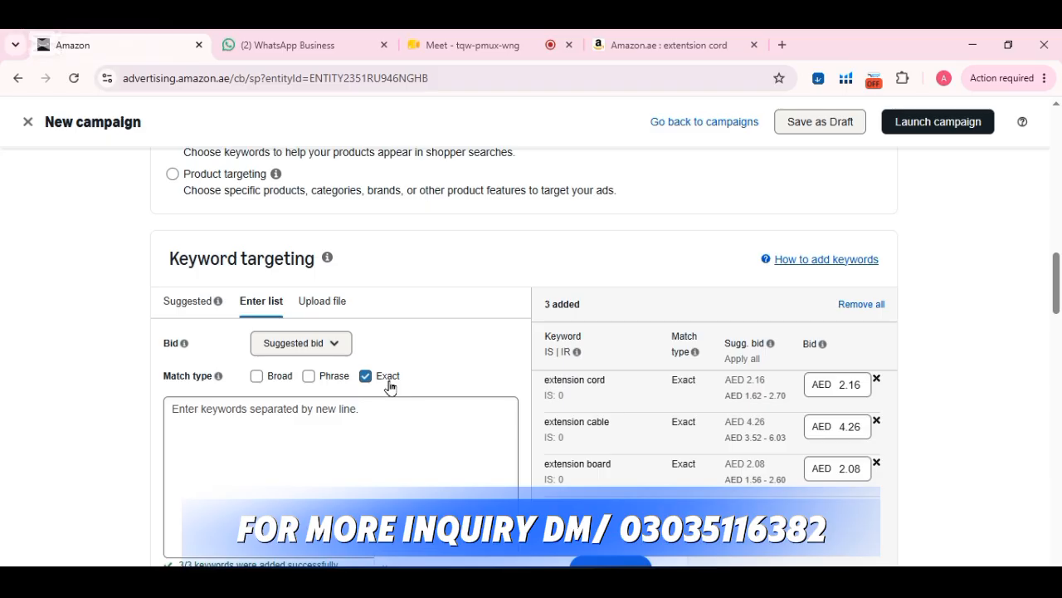
click(309, 376)
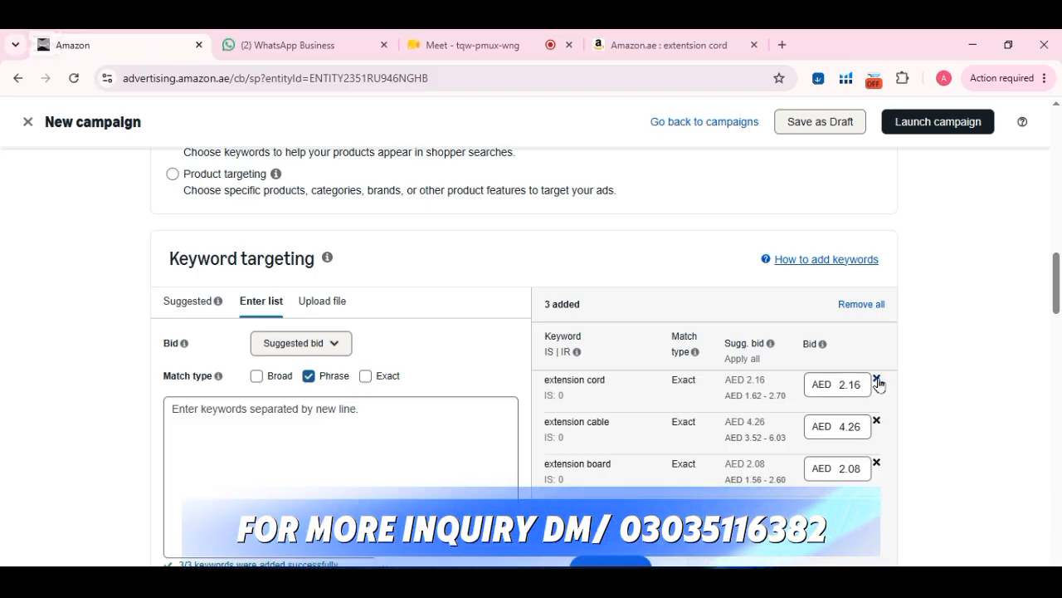
click(364, 415)
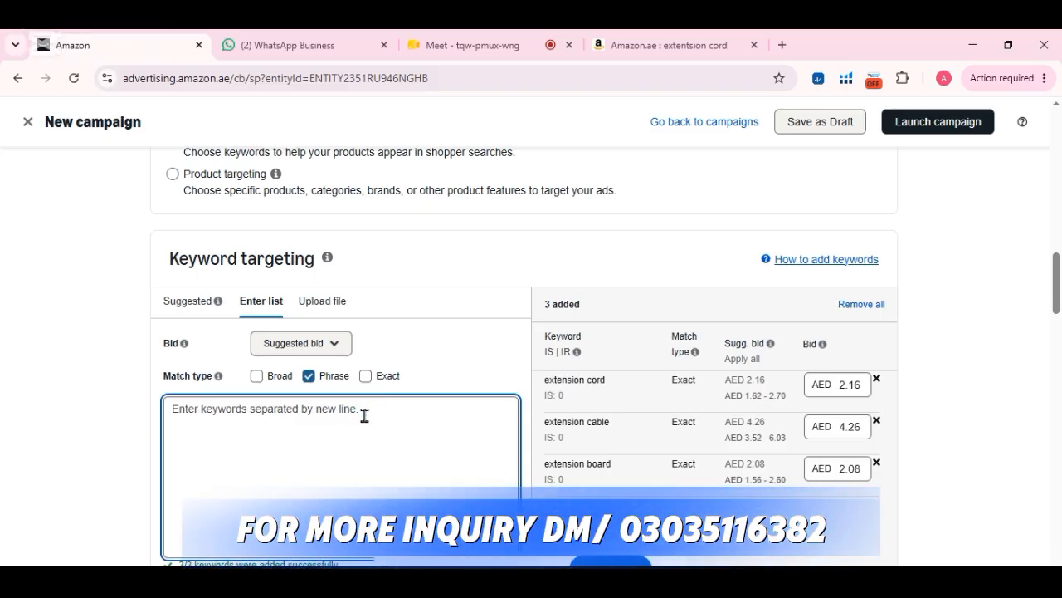
text(ex)
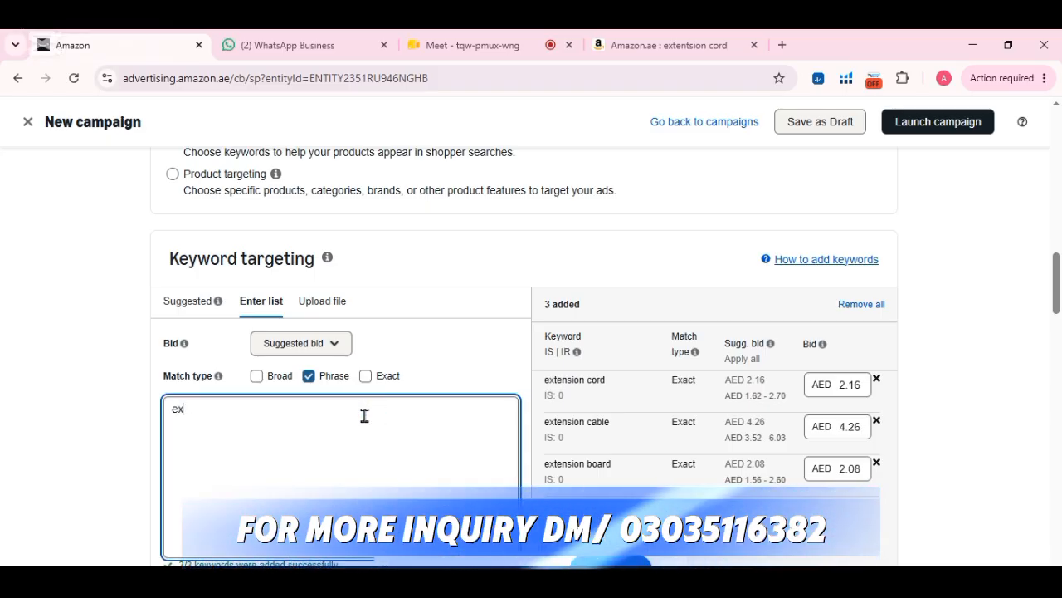
text(tensio)
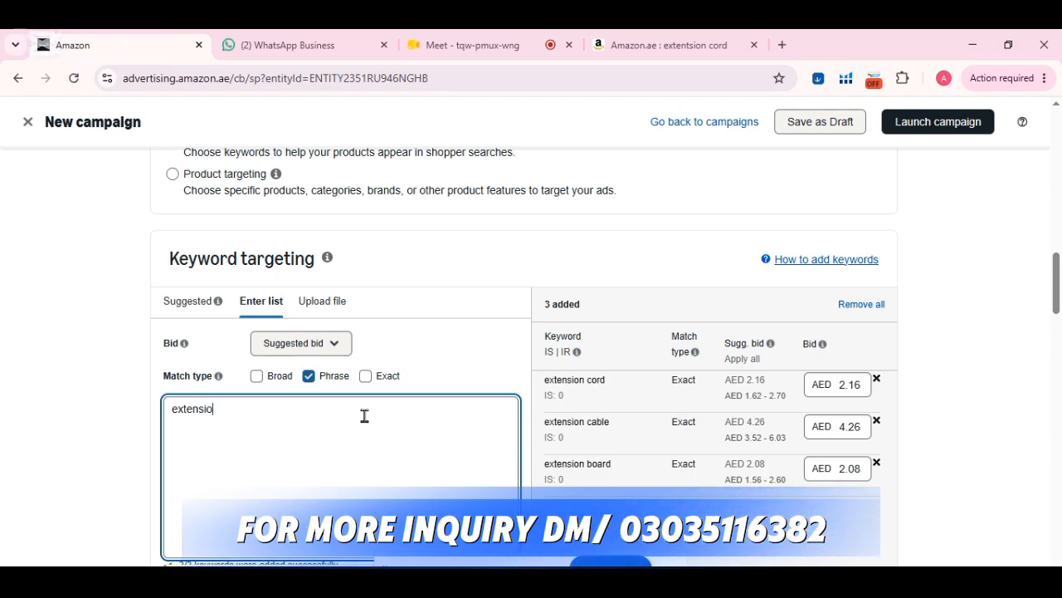
text(m)
key(BackSpace)
text(ord)
key(Return)
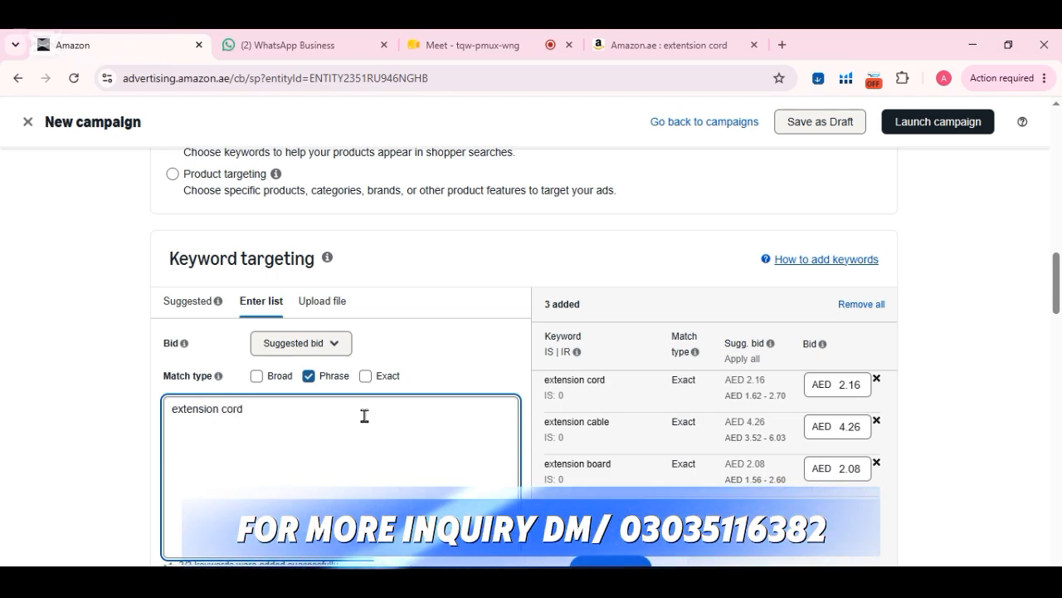
Step: Enter "extension board" as the second keyword in the phrase-match list
text(e)
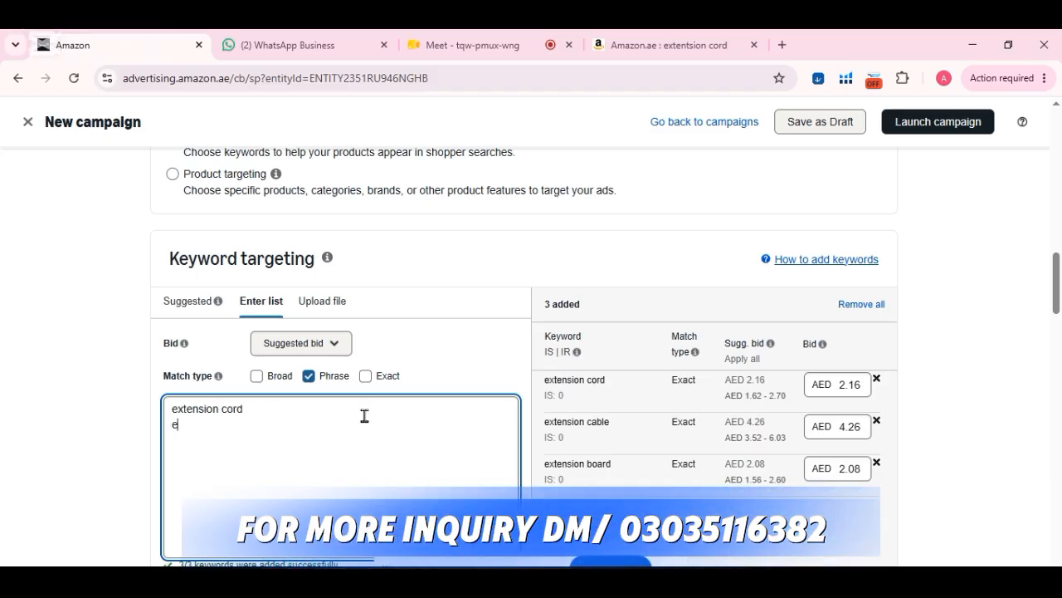
text(xtension b)
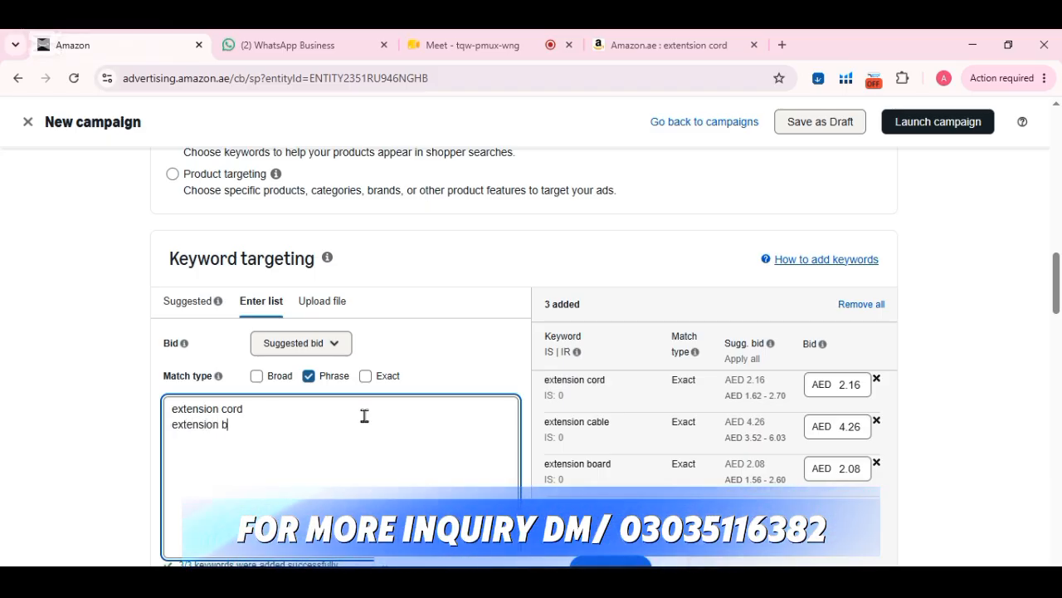
text(oar)
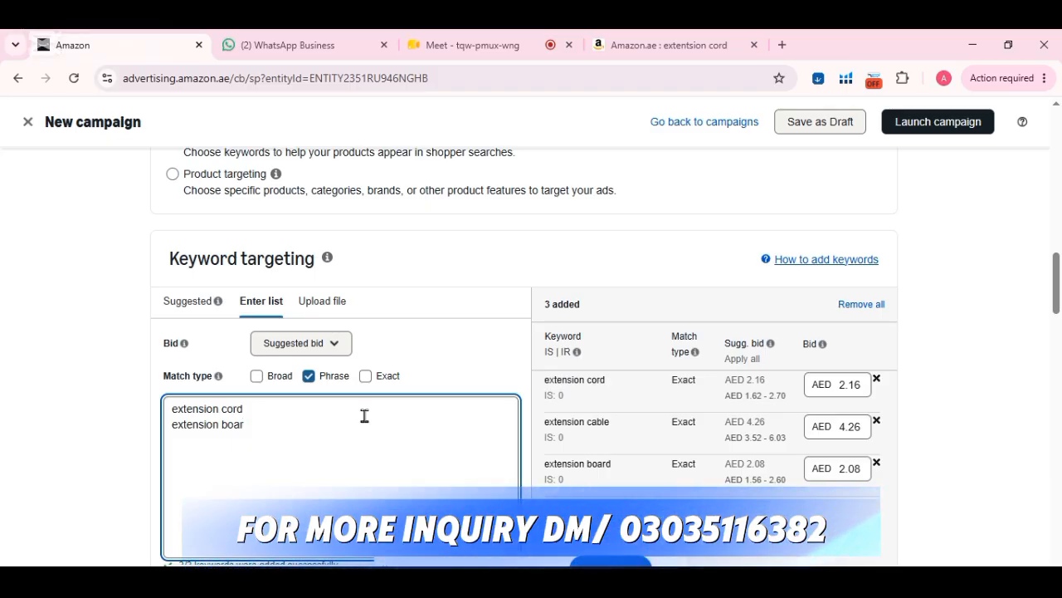
key(BackSpace)
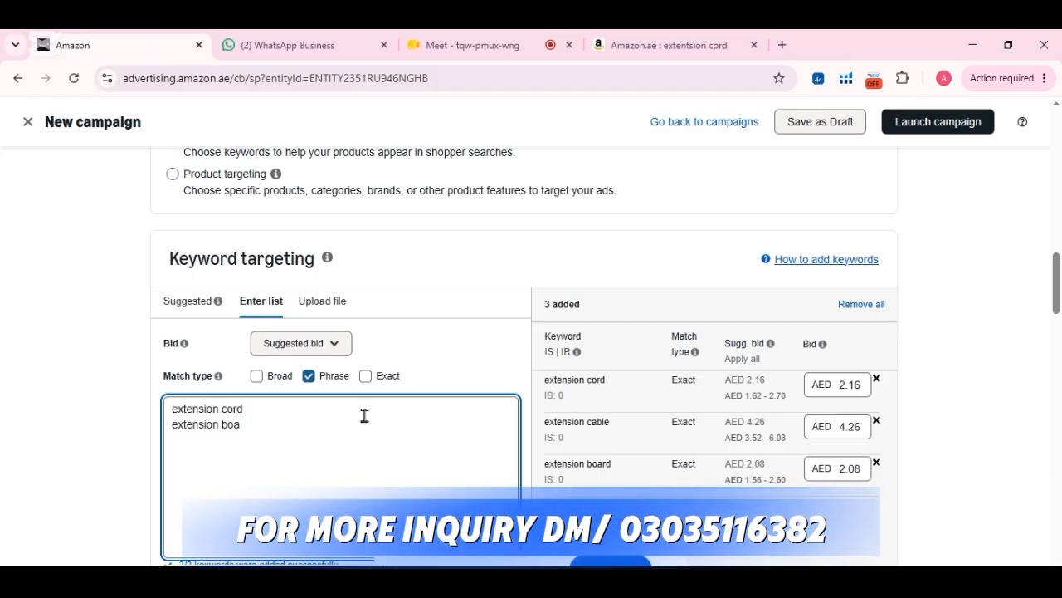
text(rd)
Step: Switch to the Amazon.ae "extension cord" results and look over the sponsored brand products and the sponsored listings
click(661, 44)
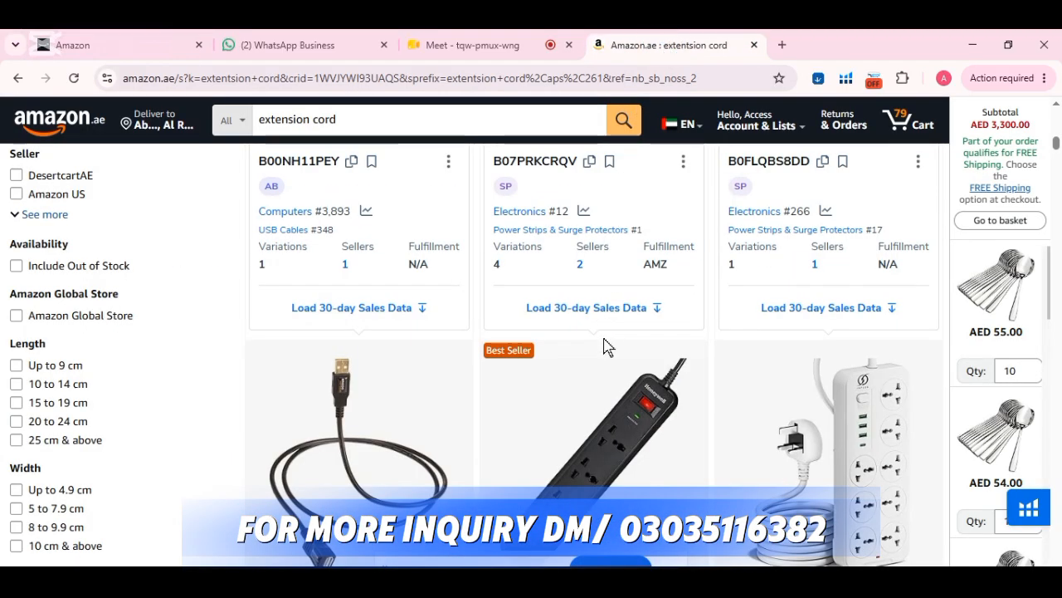
scroll(604, 346, down, 2)
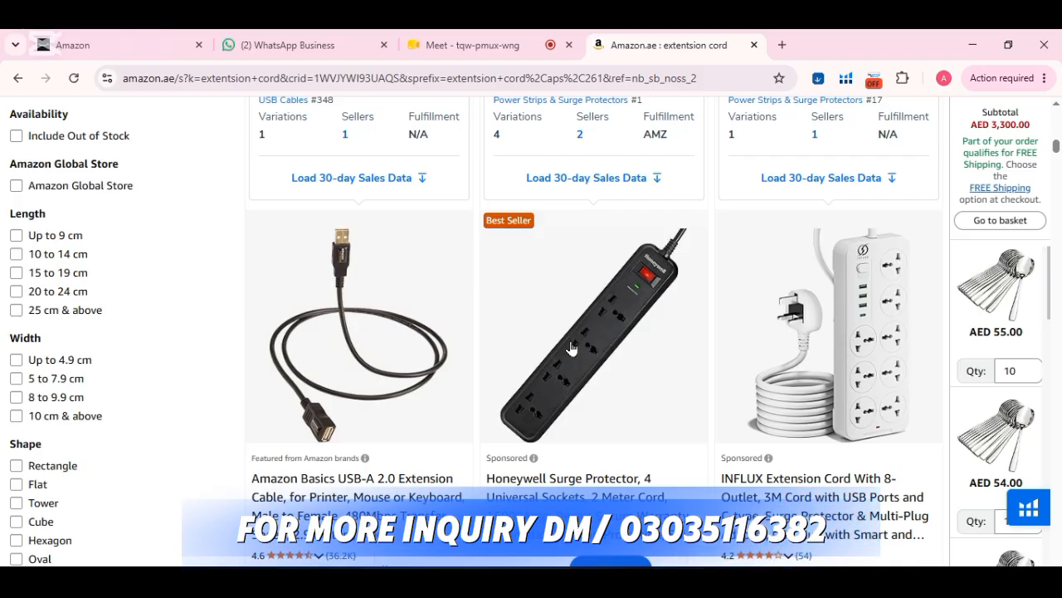
scroll(412, 347, up, 5)
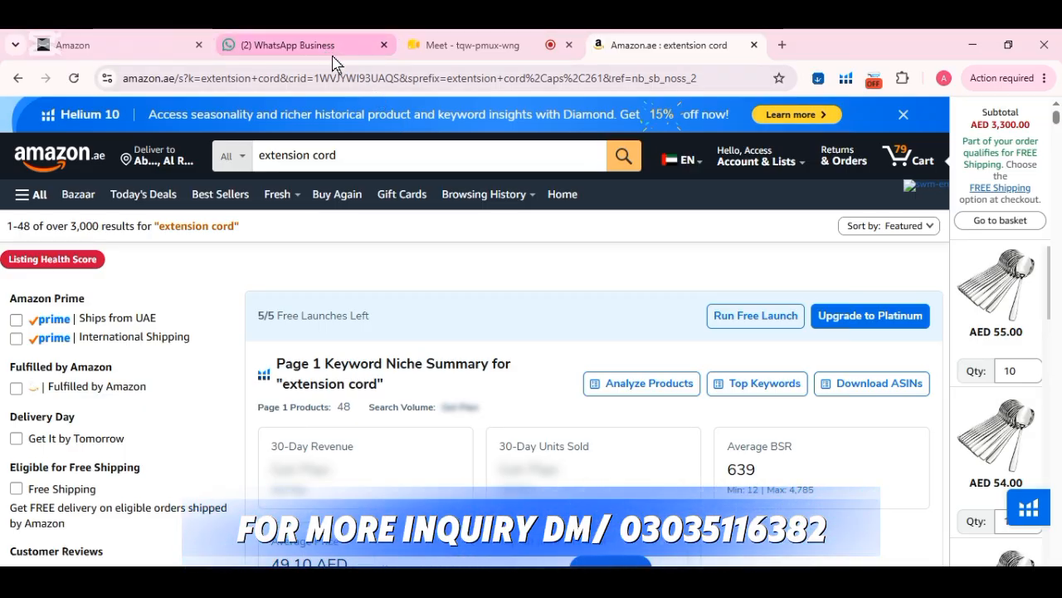
mouse_move(337, 64)
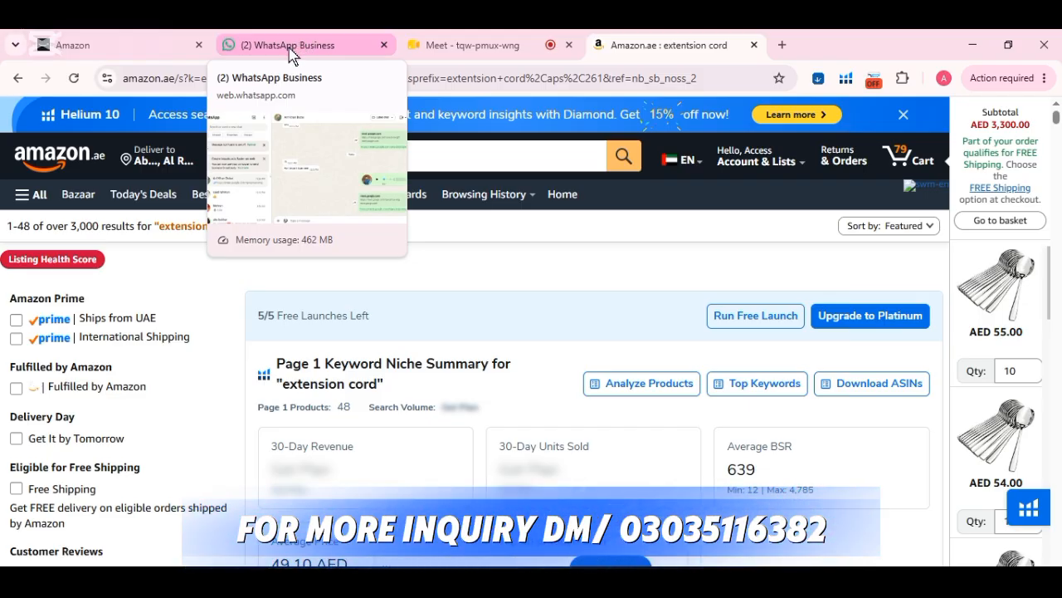
click(686, 47)
scroll(487, 395, down, 10)
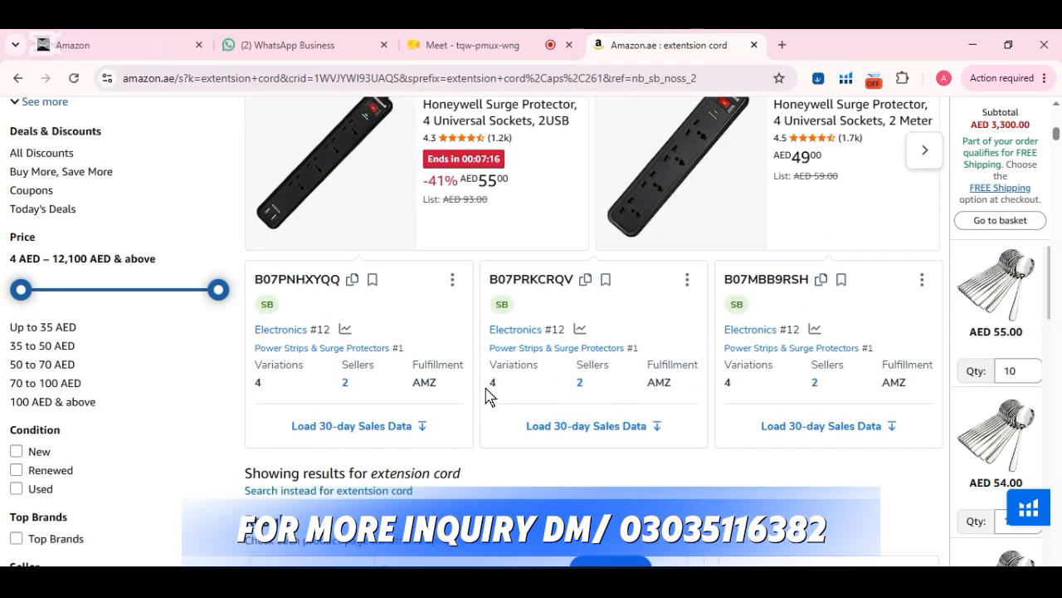
Step: Check the phrase keywords in the campaign, and on Amazon.ae extend the search term to "extension cord for citchen" to see related suggestions
click(153, 60)
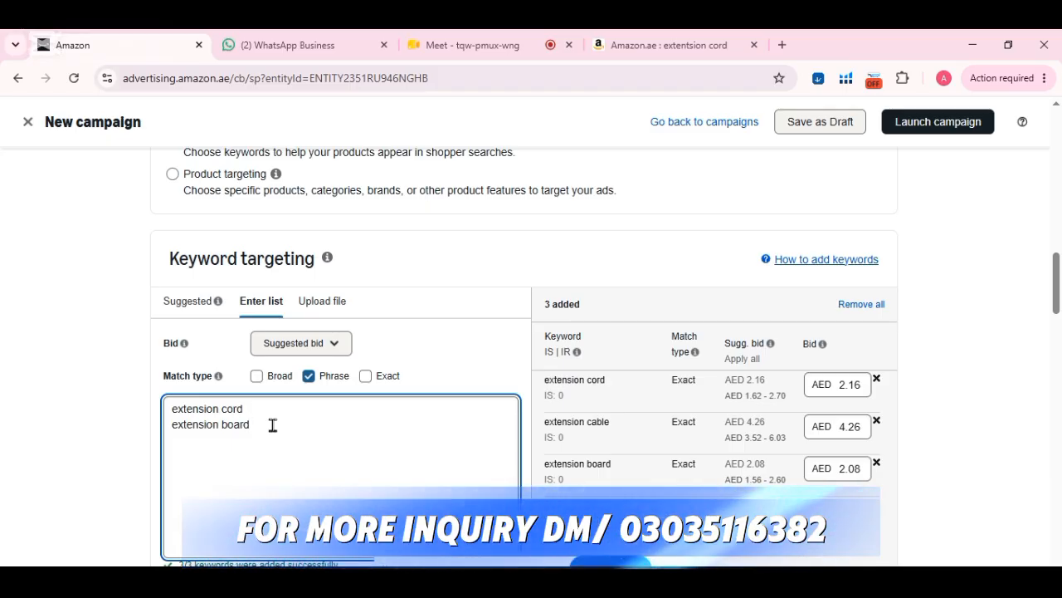
click(671, 41)
scroll(421, 225, up, 10)
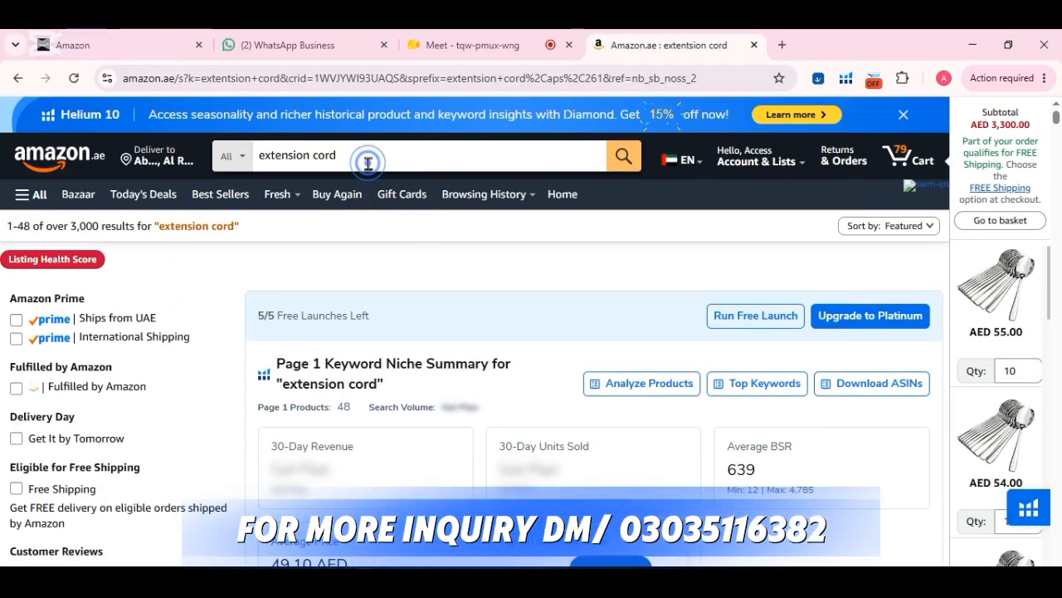
click(368, 164)
text(fo)
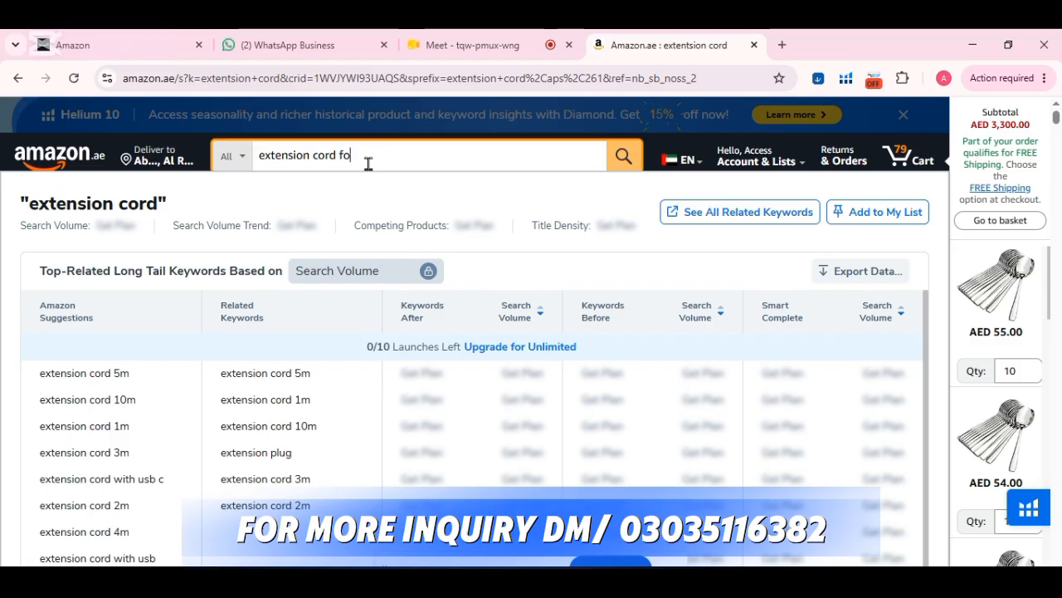
text(r c)
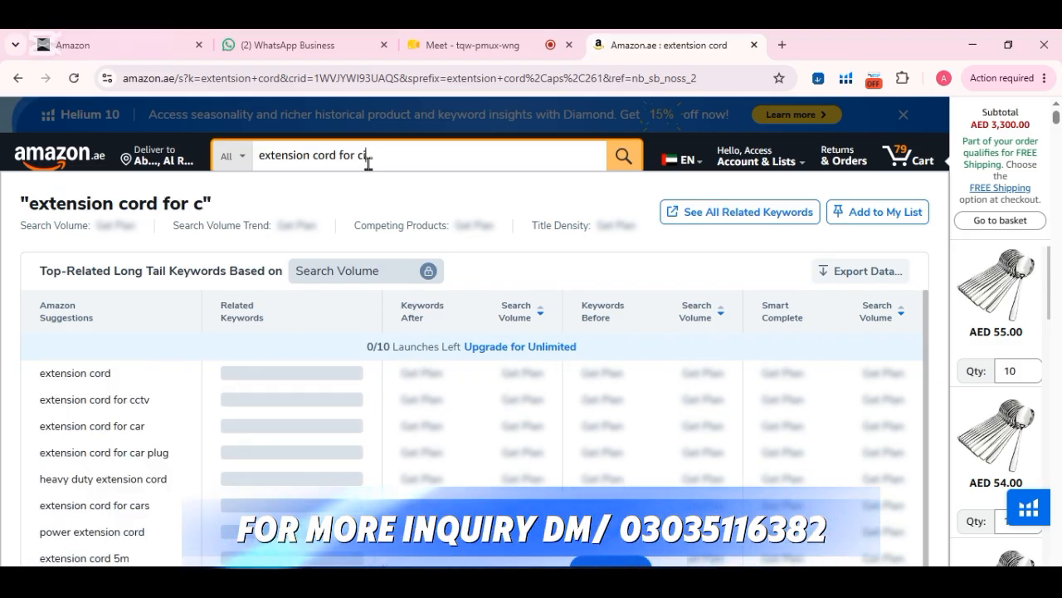
text(itchen)
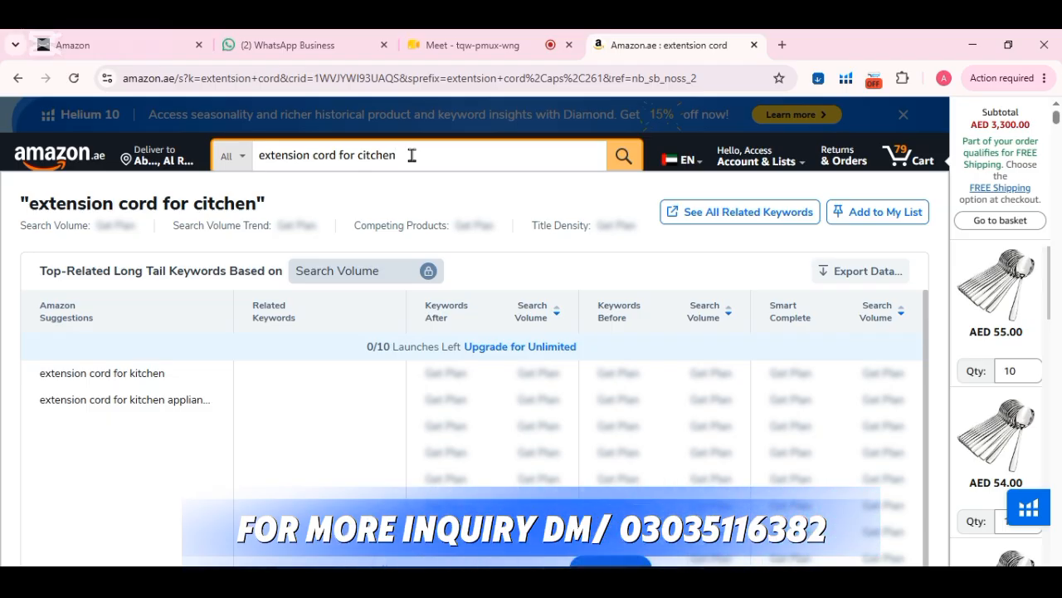
Step: Shorten the Amazon.ae search term to "extension cord" to see its related keyword suggestions
key(BackSpace)
key(BackSpace)
key(BackSpace)
key(BackSpace)
key(BackSpace)
key(BackSpace)
key(BackSpace)
key(BackSpace)
key(BackSpace)
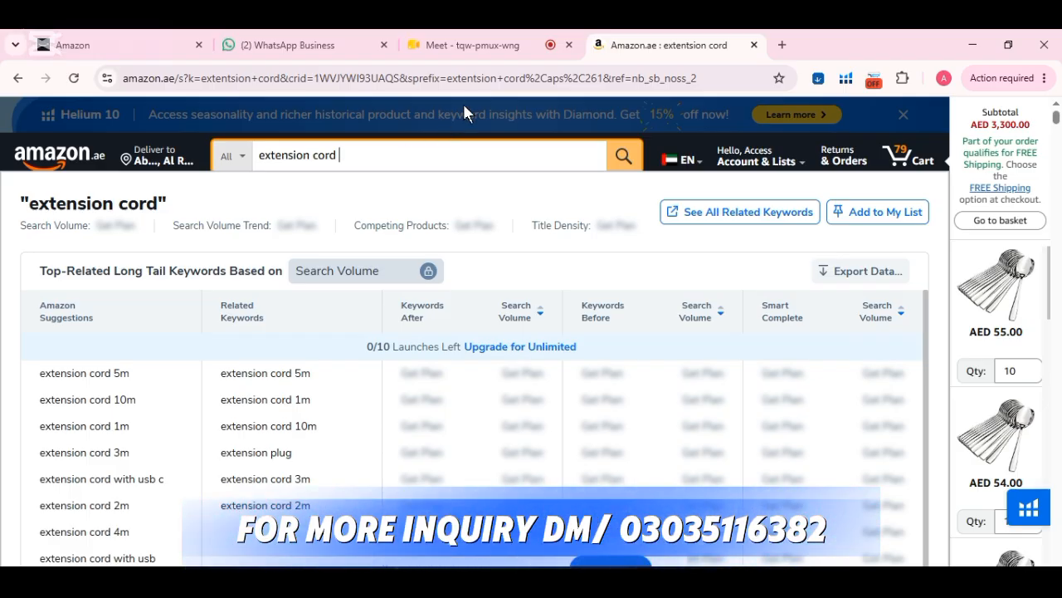
Step: Return to the new campaign in Amazon Ads and set the keyword match type to Broad only, with Phrase deselected
click(142, 46)
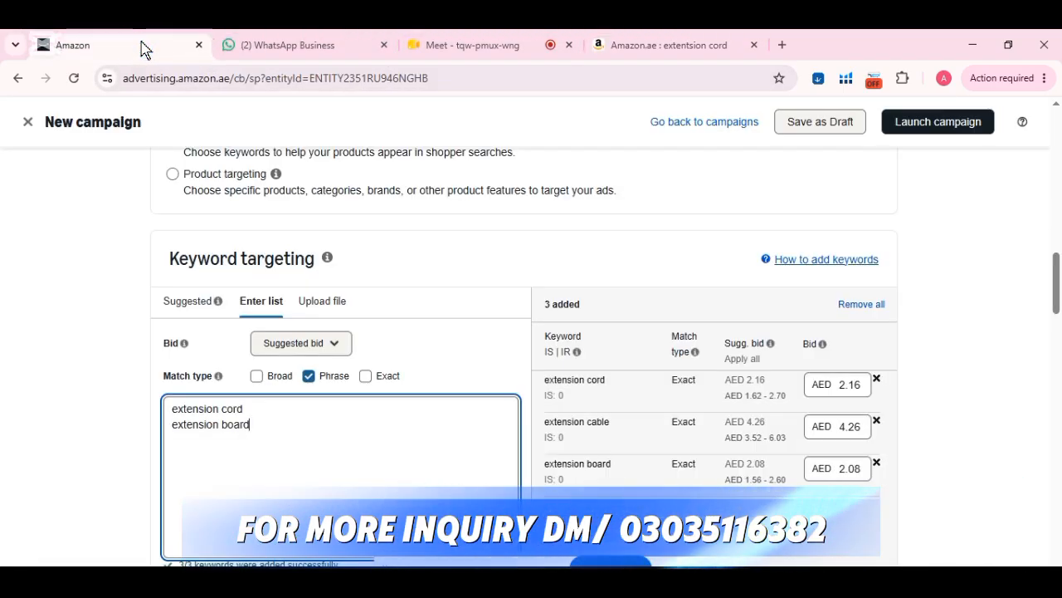
click(275, 383)
click(264, 380)
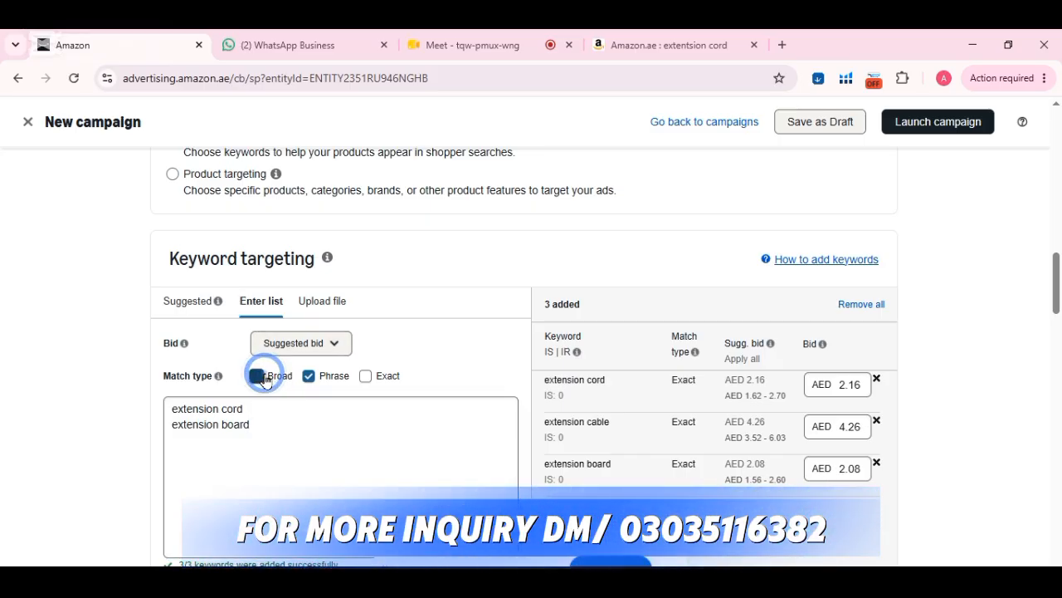
click(311, 377)
click(310, 378)
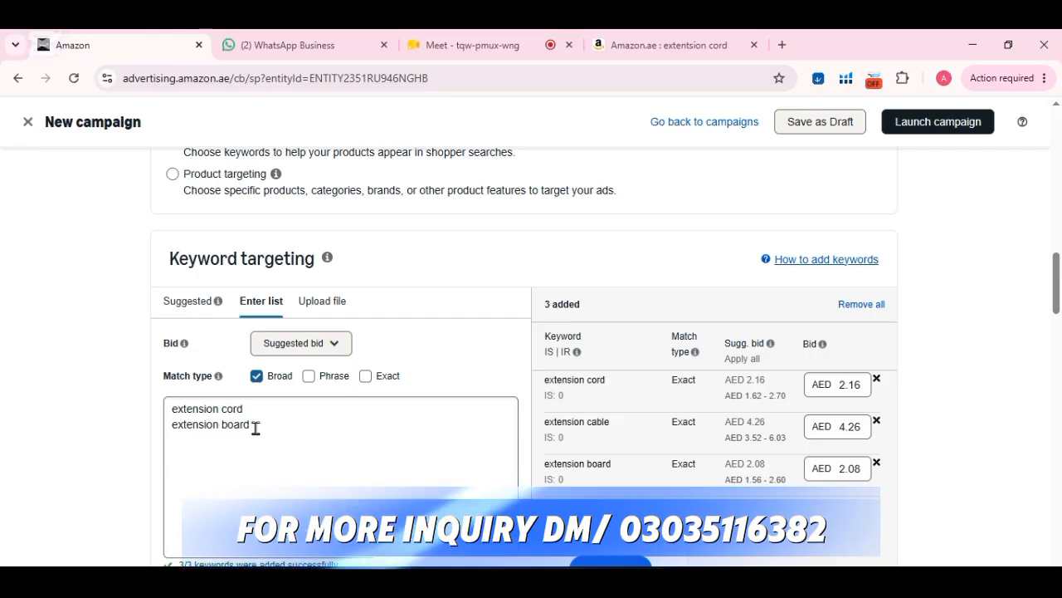
Step: Switch the keyword match type to Phrase for comparison, and set it back to Broad
click(310, 377)
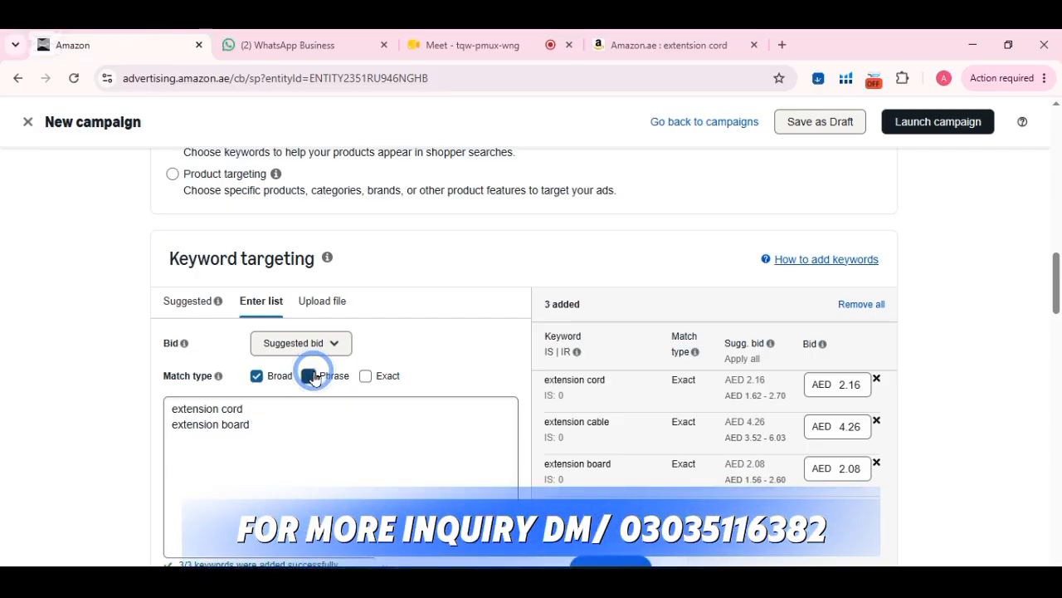
click(256, 377)
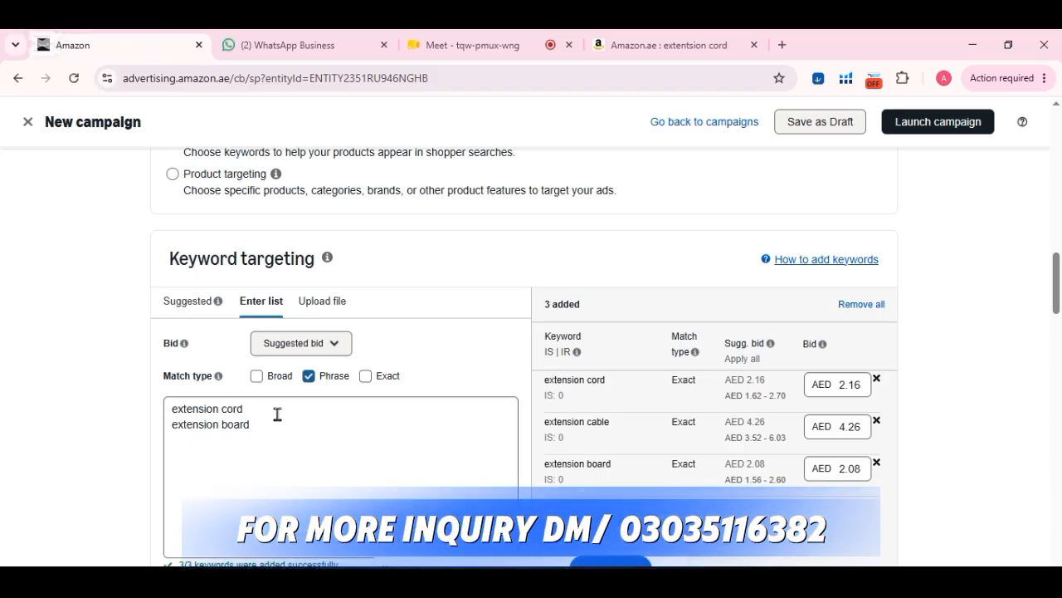
click(258, 377)
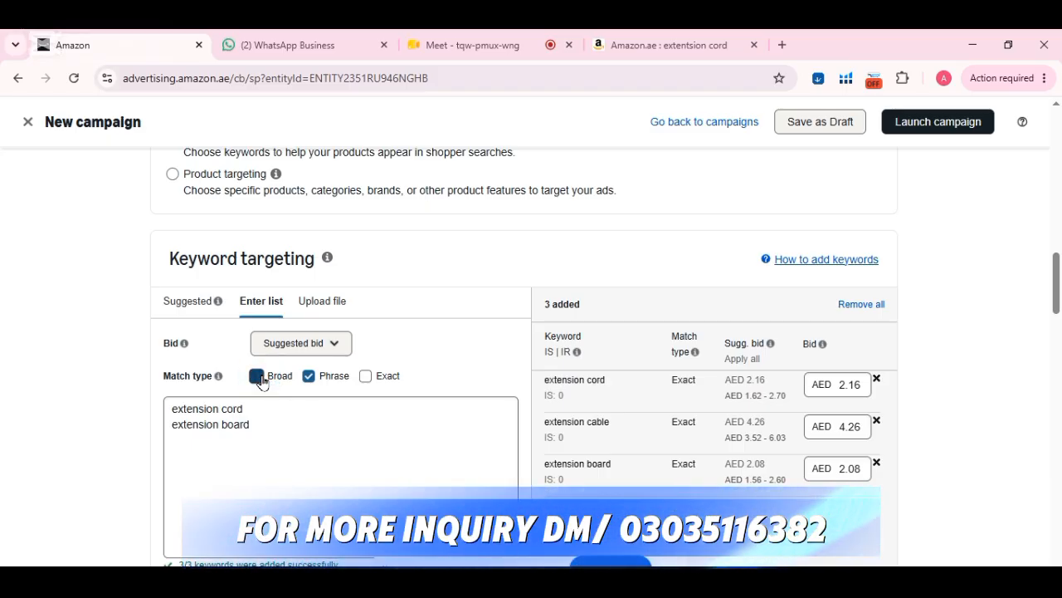
click(308, 378)
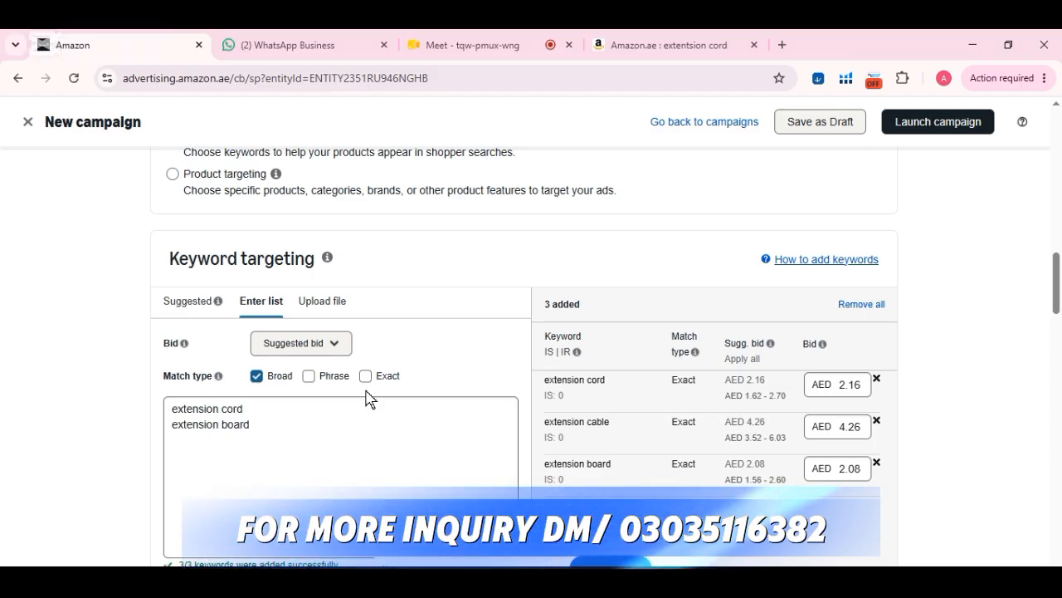
Step: Look over the keyword and negative targeting sections, and set the campaign bidding strategy to "Dynamic bids - down only"
scroll(369, 398, down, 2)
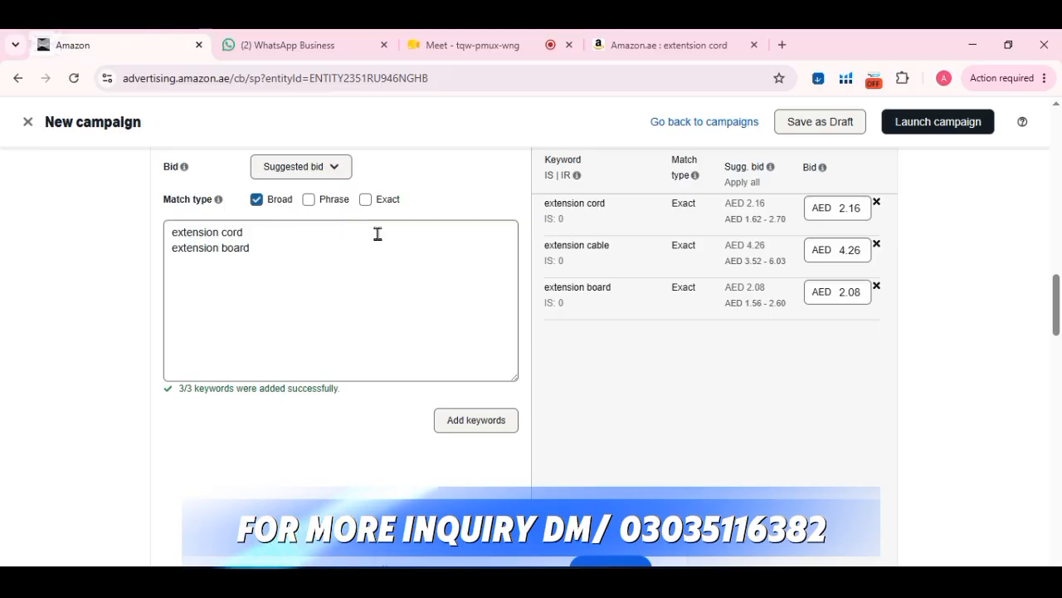
scroll(378, 233, up, 1)
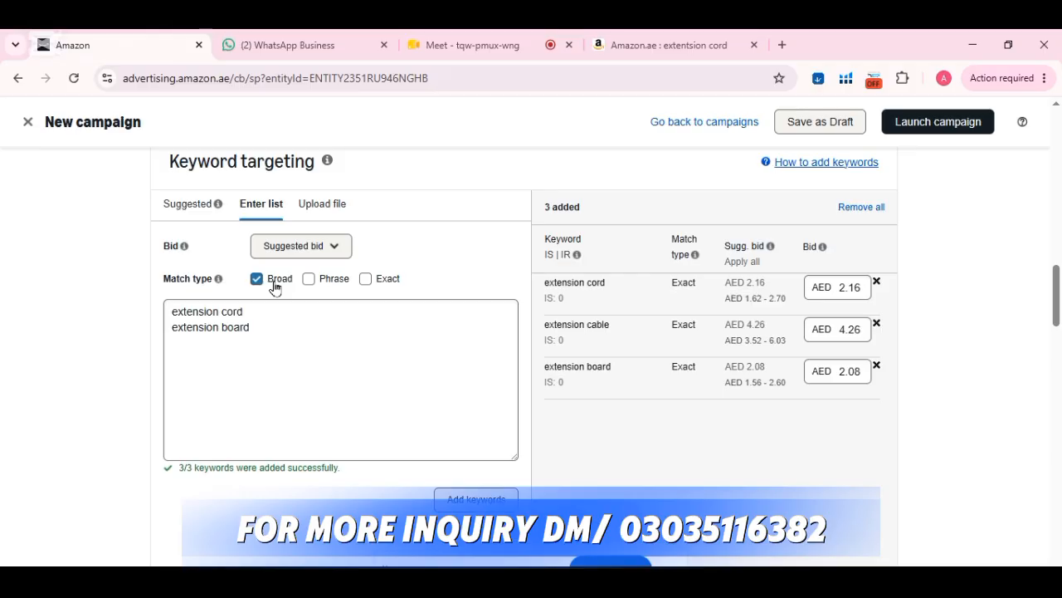
scroll(414, 345, down, 1)
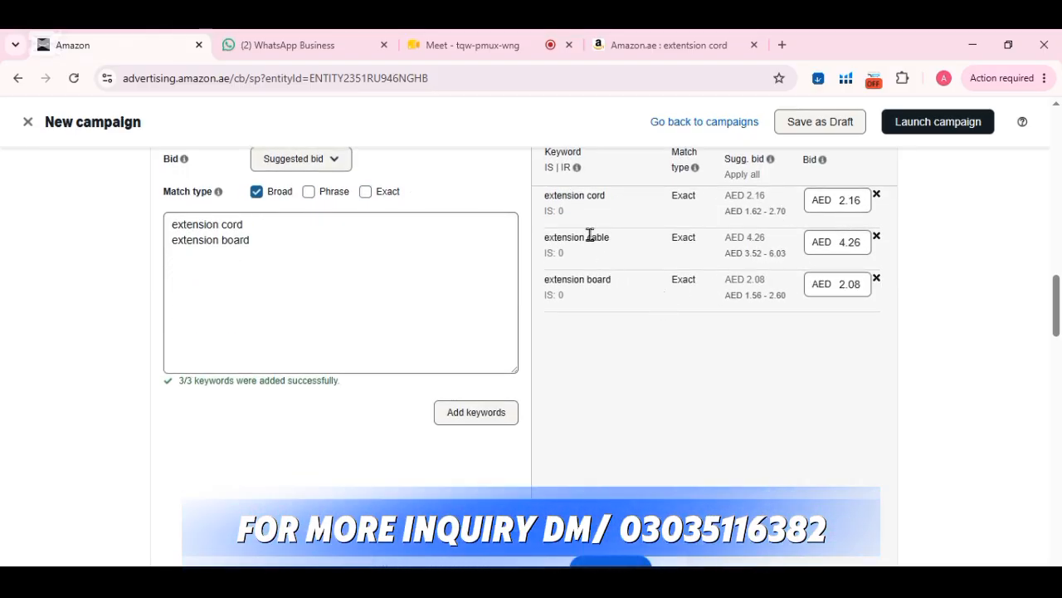
scroll(603, 299, down, 3)
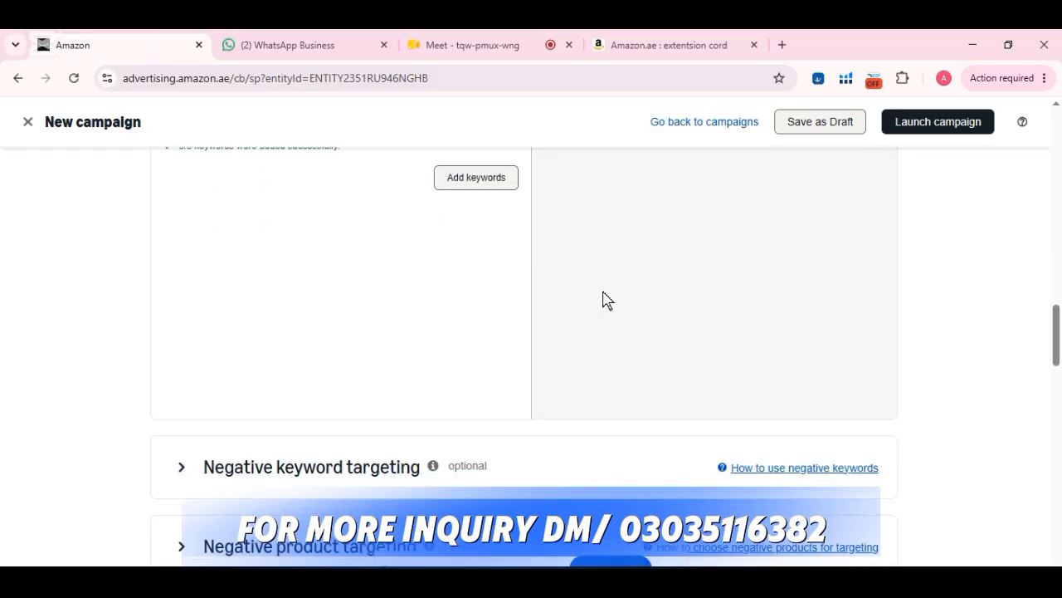
scroll(603, 300, down, 2)
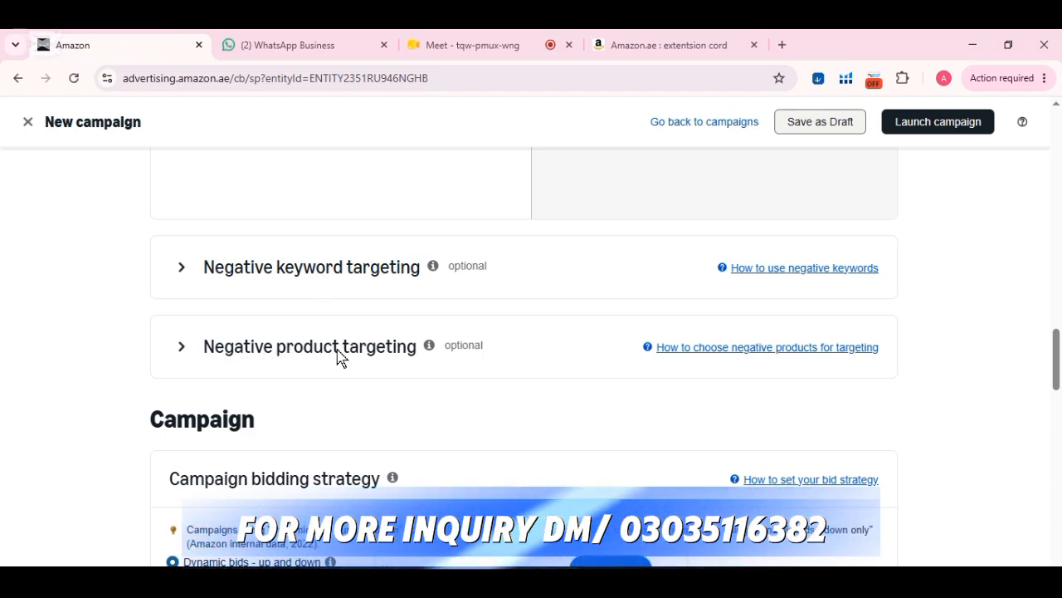
scroll(339, 357, down, 2)
scroll(339, 357, down, 3)
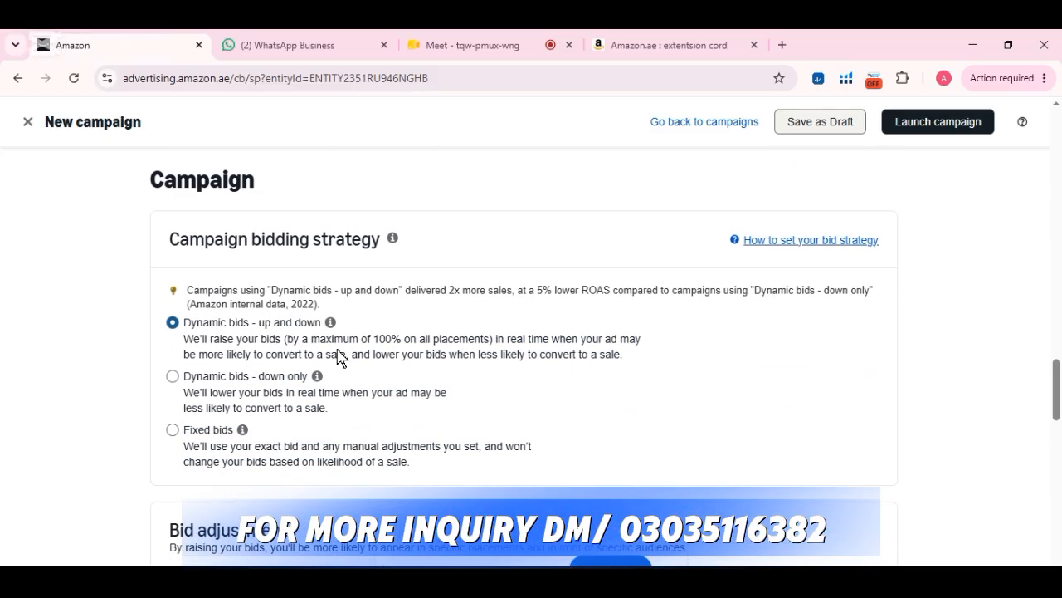
scroll(339, 357, up, 4)
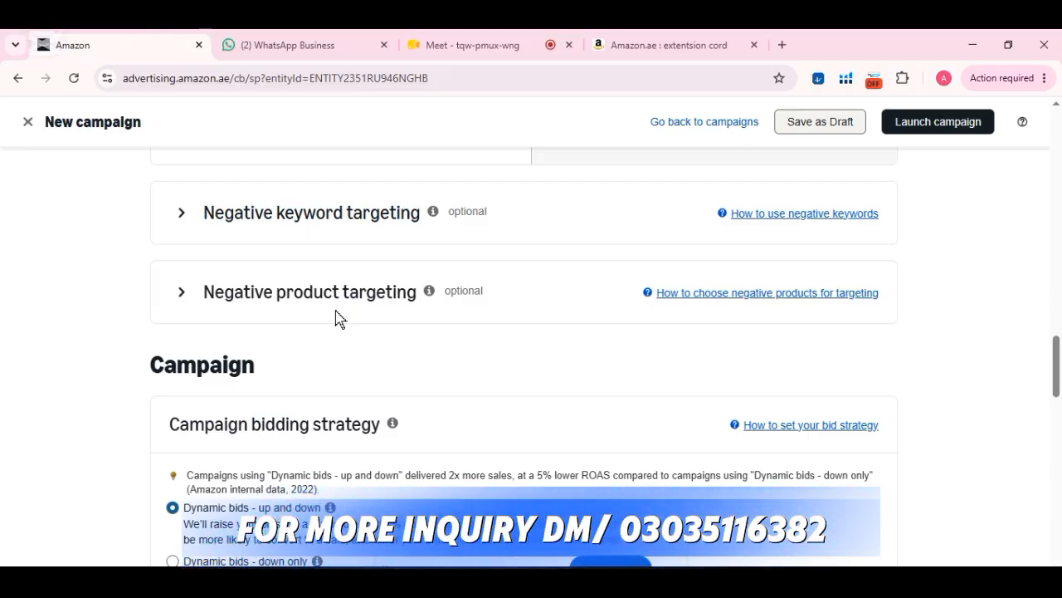
scroll(337, 316, down, 2)
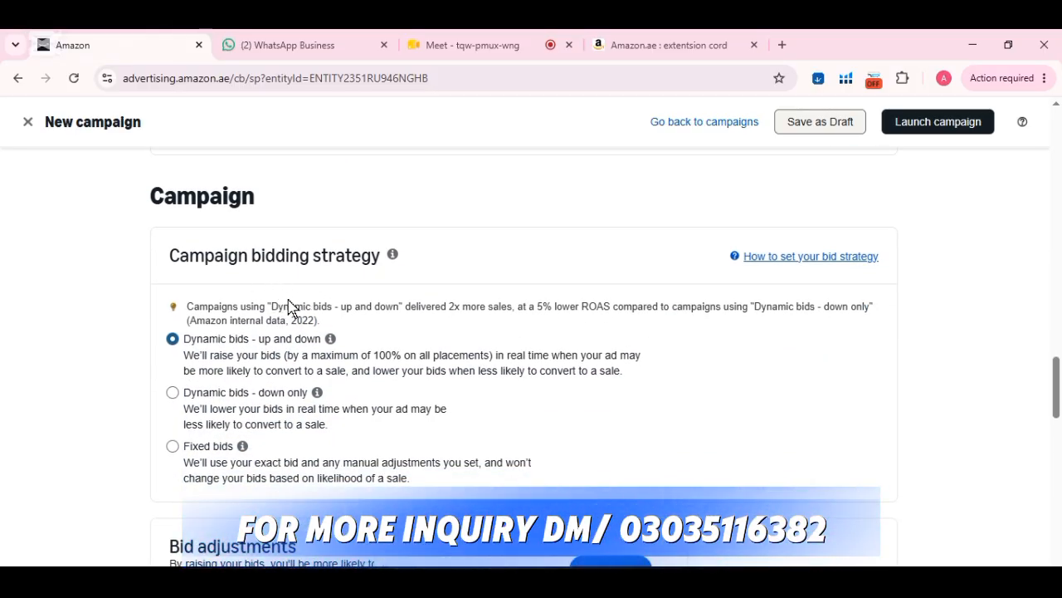
click(173, 393)
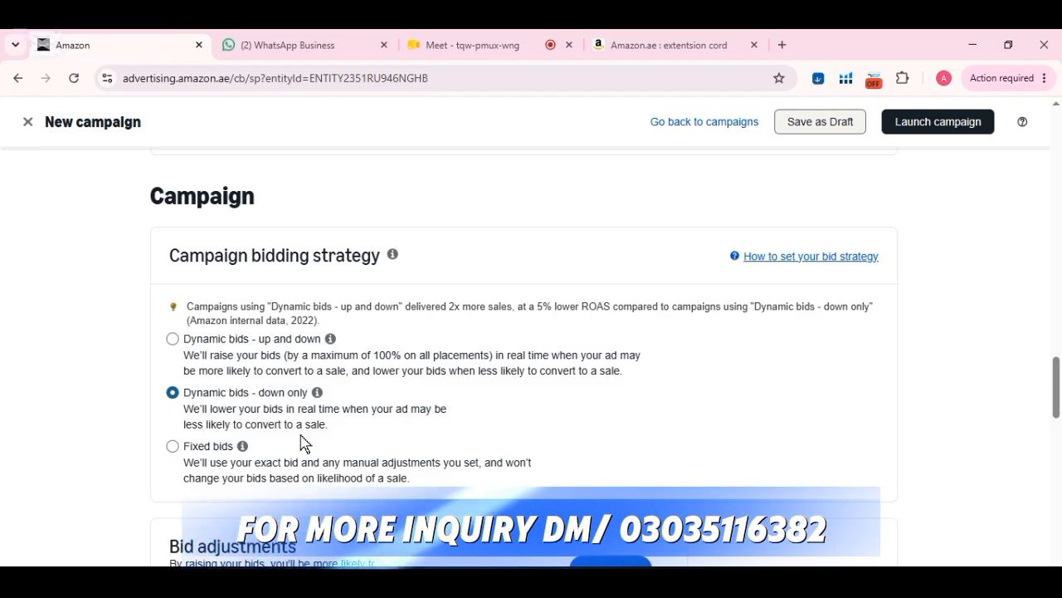
Step: Review the bid adjustments by placement and compare them with the sponsored placements in the Amazon.ae "extension cord" results
scroll(303, 442, down, 2)
scroll(303, 442, down, 2)
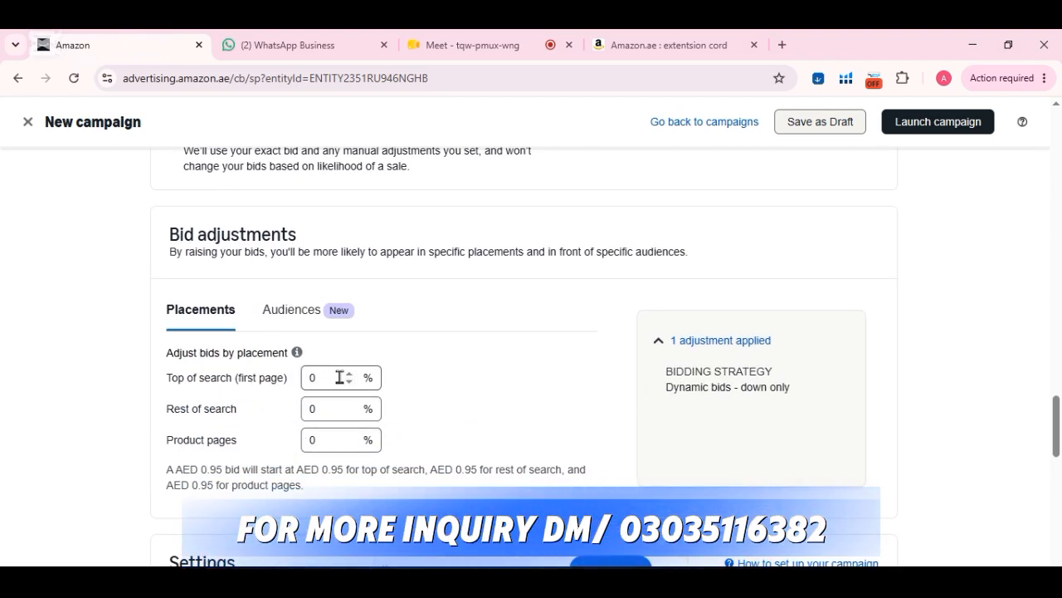
click(639, 48)
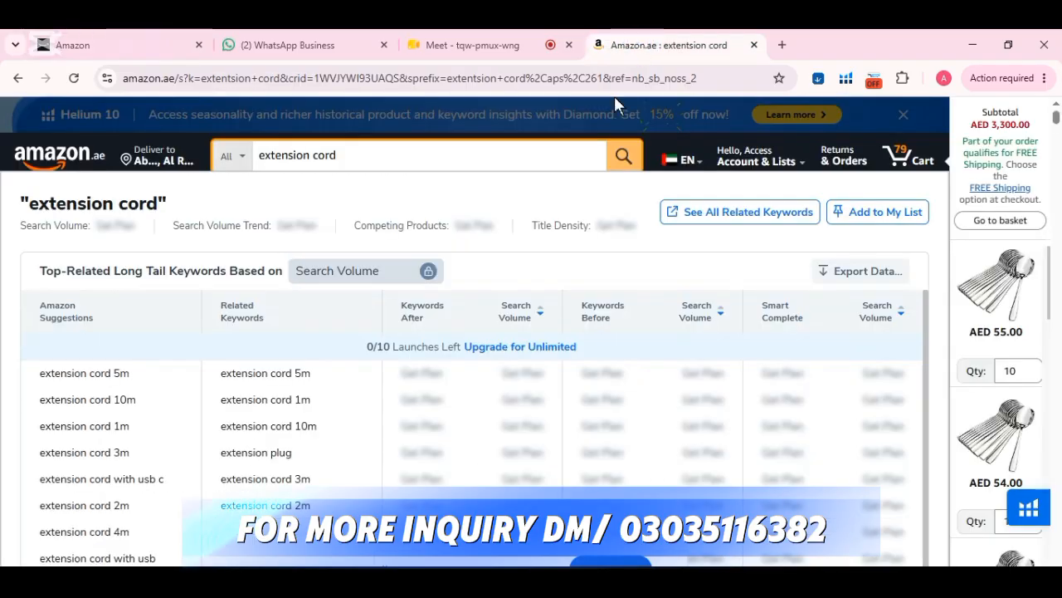
scroll(476, 353, down, 10)
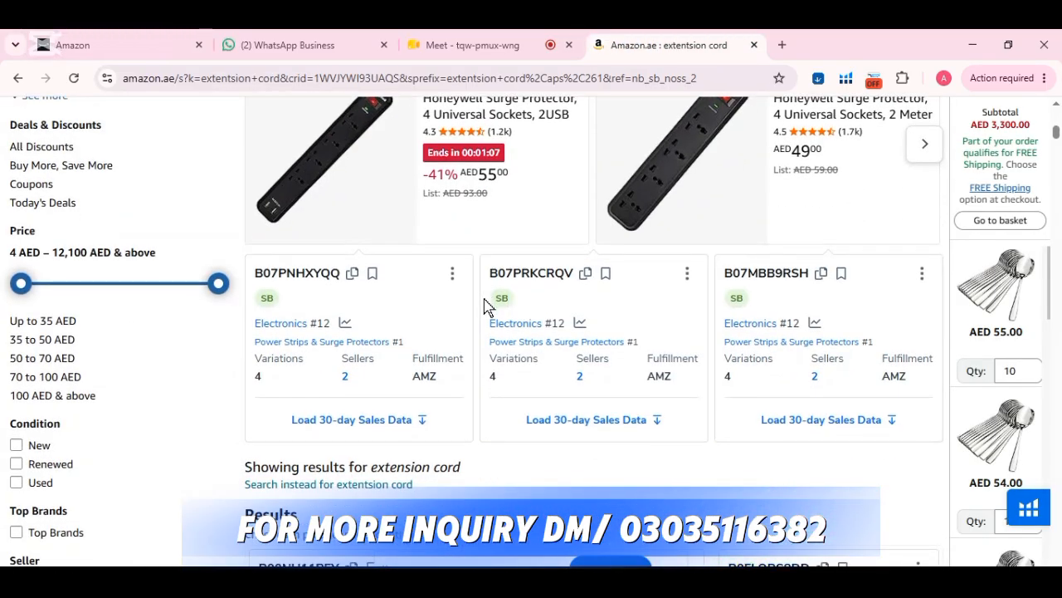
scroll(486, 305, down, 4)
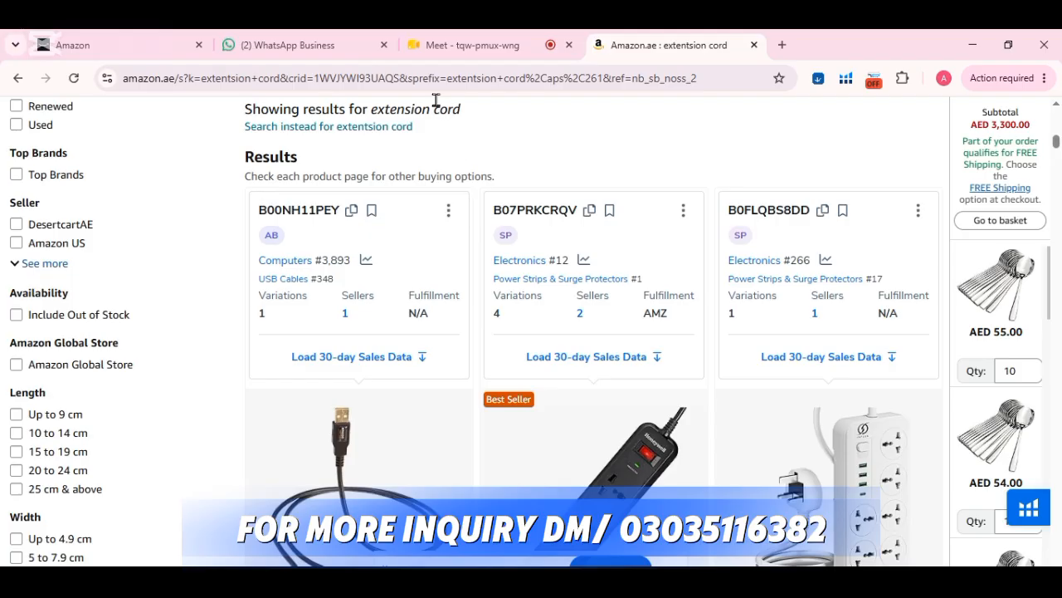
Step: In the Amazon Ads campaign, set the daily budget to AED 40.00 and look over the additional-country and automated-rule options
click(158, 45)
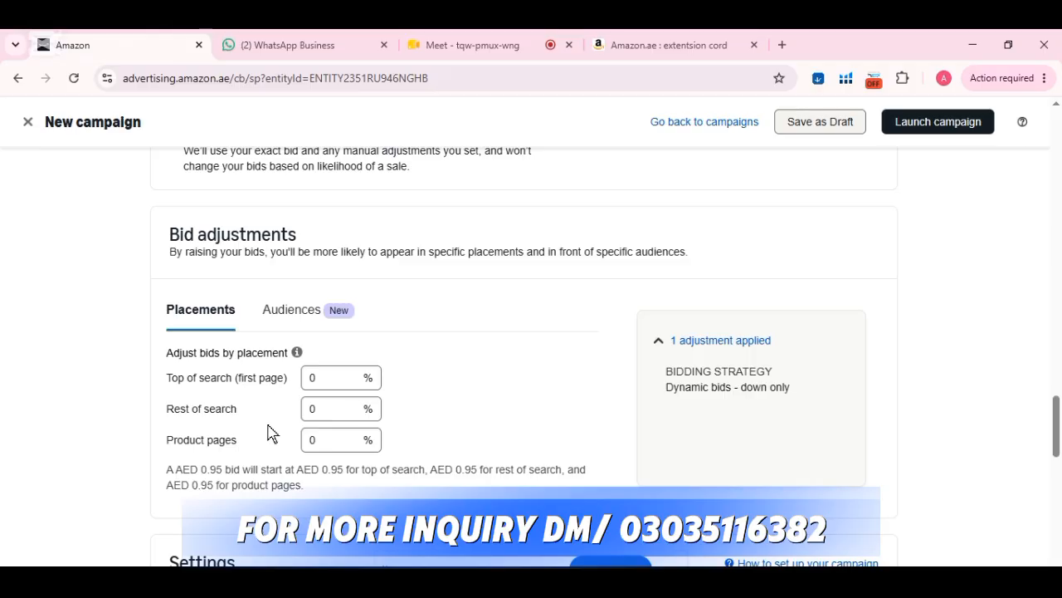
scroll(268, 433, down, 2)
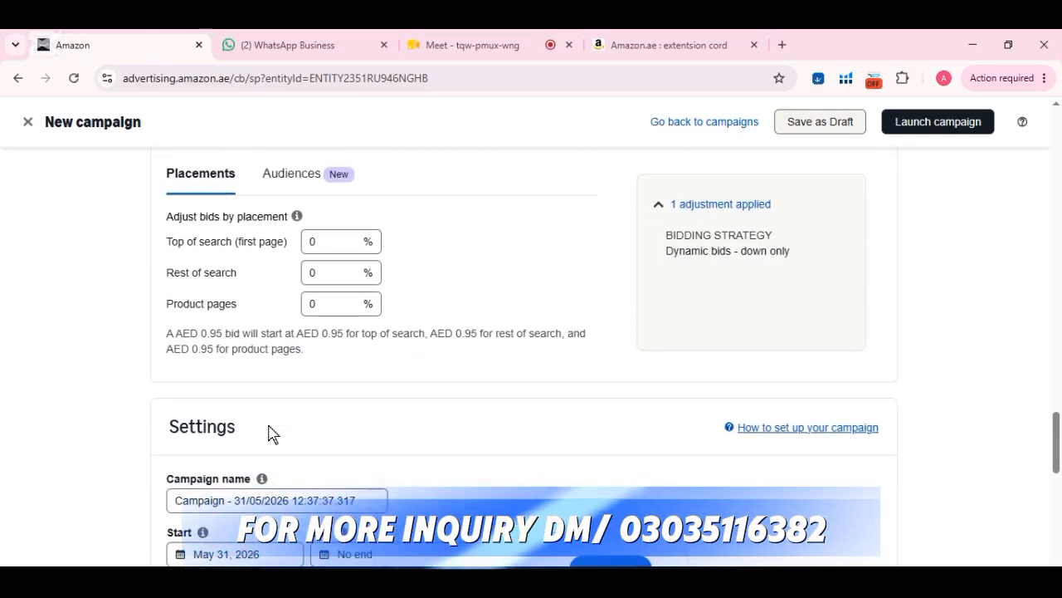
scroll(268, 432, down, 3)
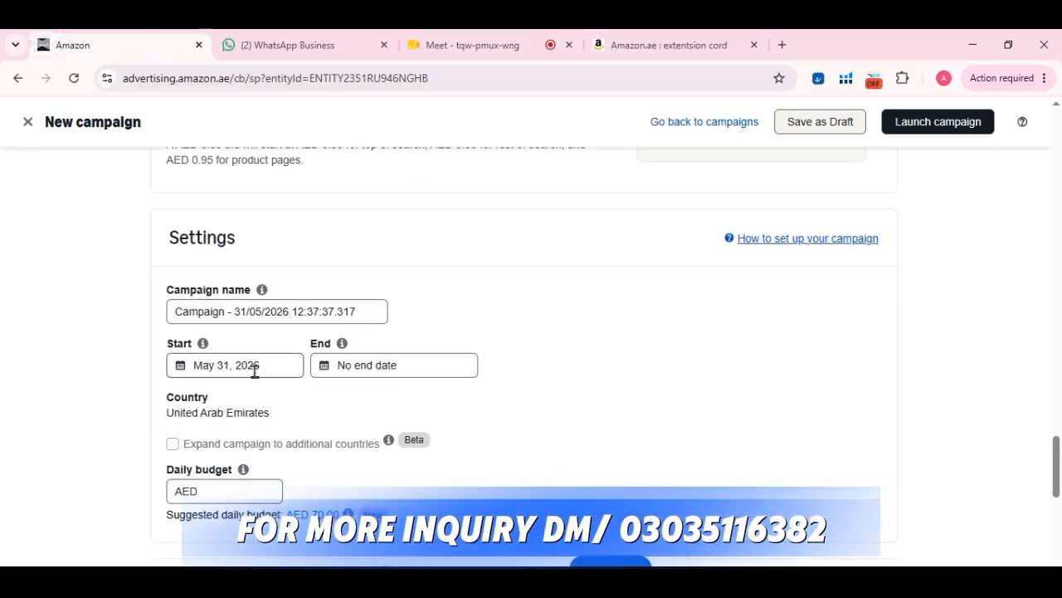
scroll(314, 397, down, 3)
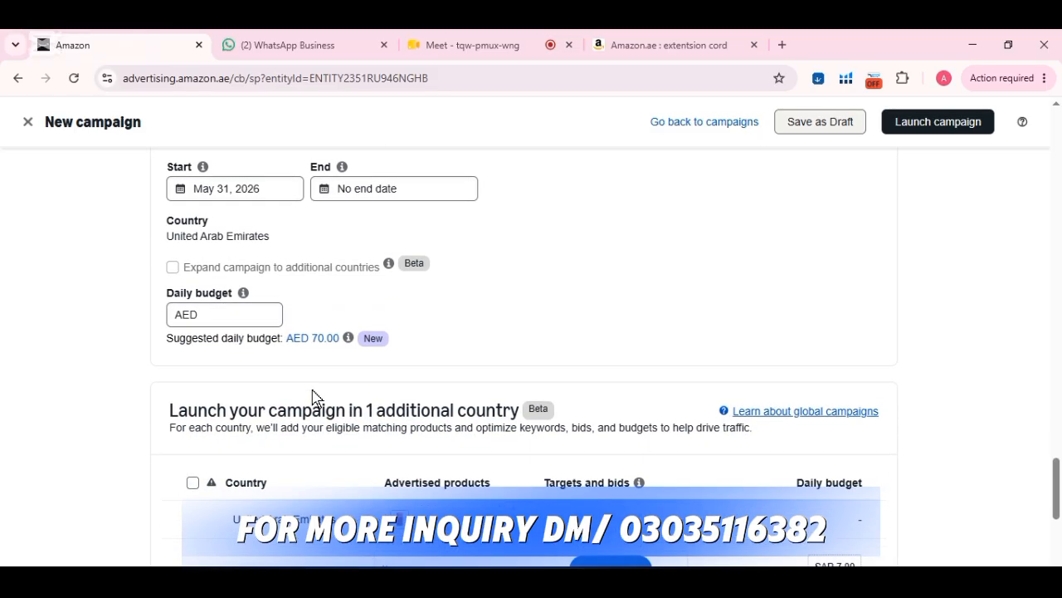
click(228, 308)
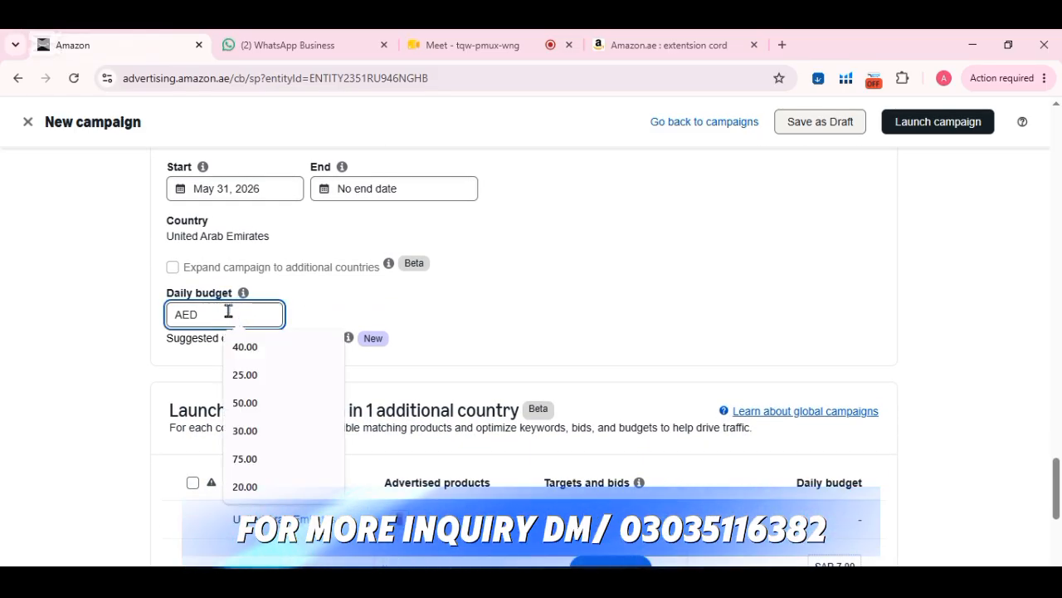
click(245, 347)
scroll(559, 387, down, 3)
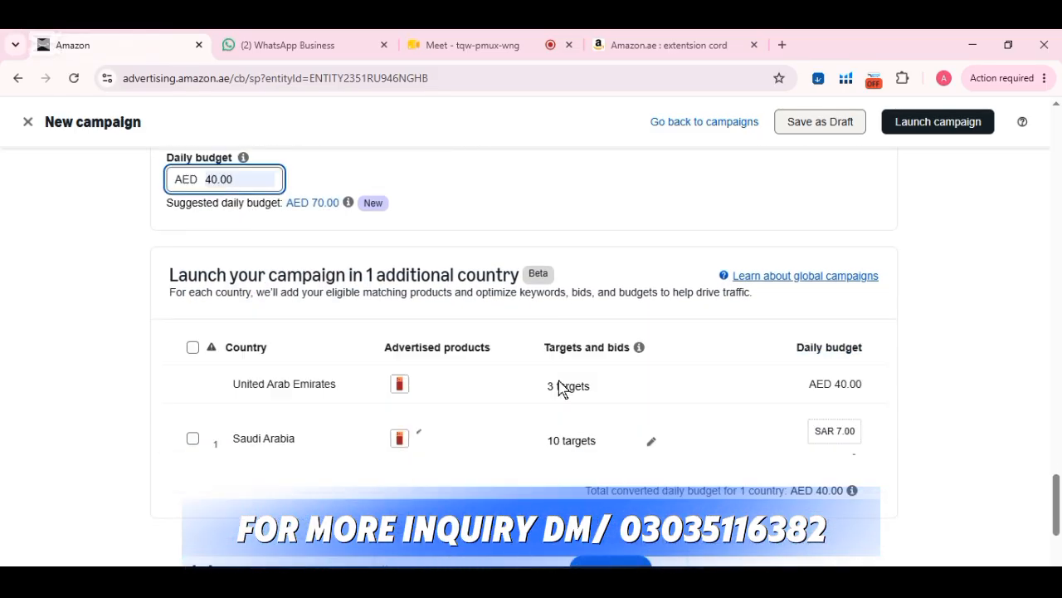
scroll(559, 387, down, 1)
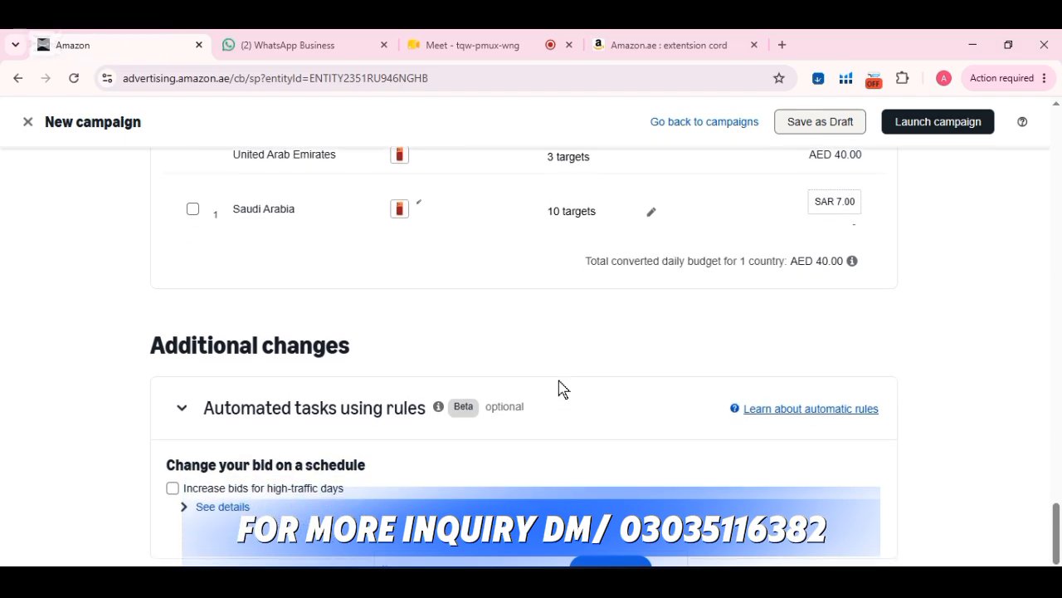
scroll(562, 389, down, 1)
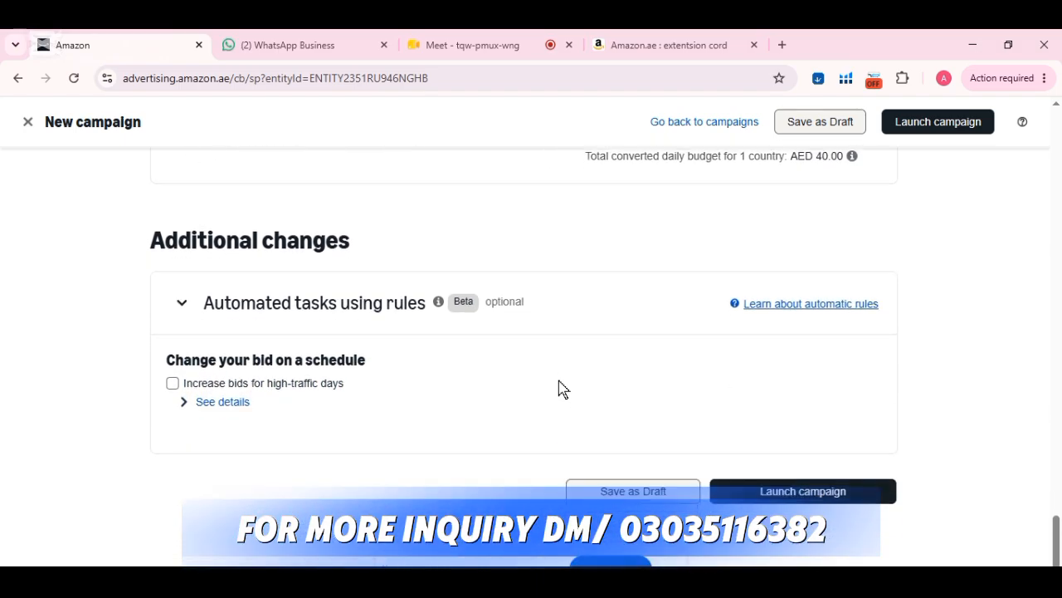
click(560, 386)
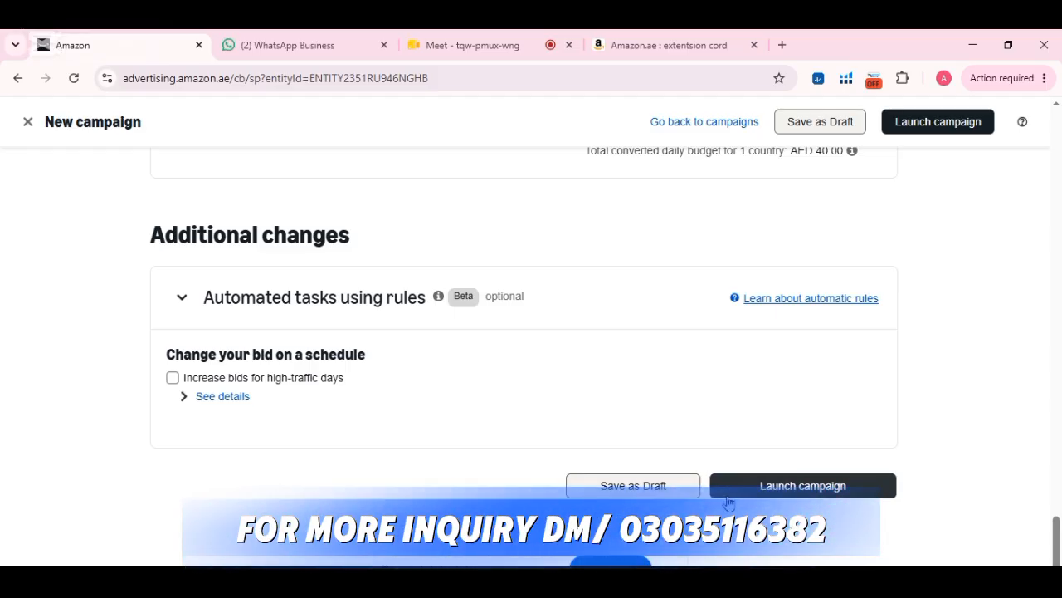
Step: Change the campaign's manual targeting to Product targeting
scroll(546, 265, up, 15)
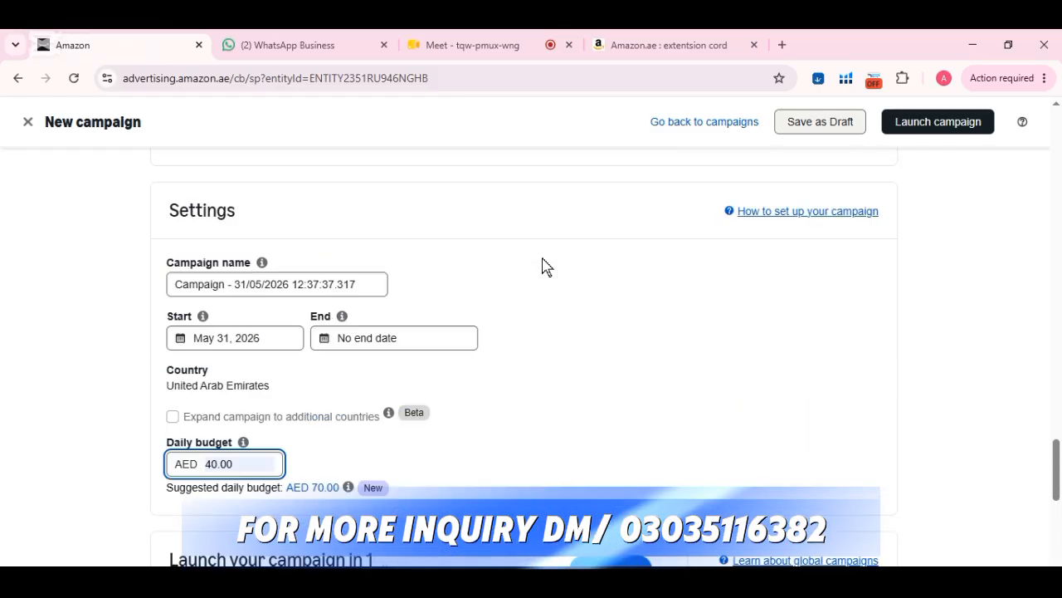
scroll(546, 266, up, 5)
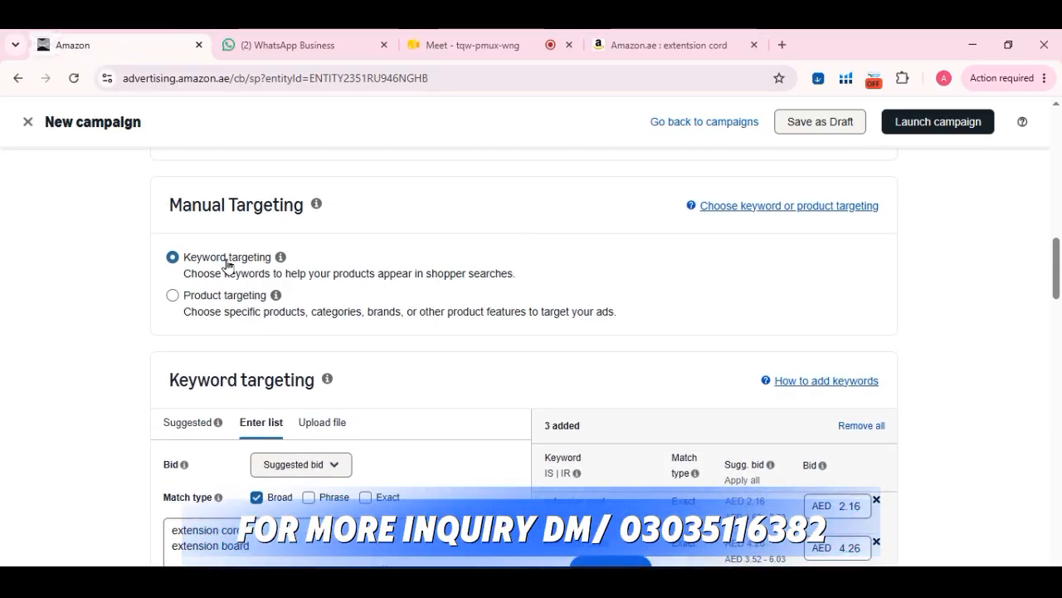
scroll(320, 249, up, 2)
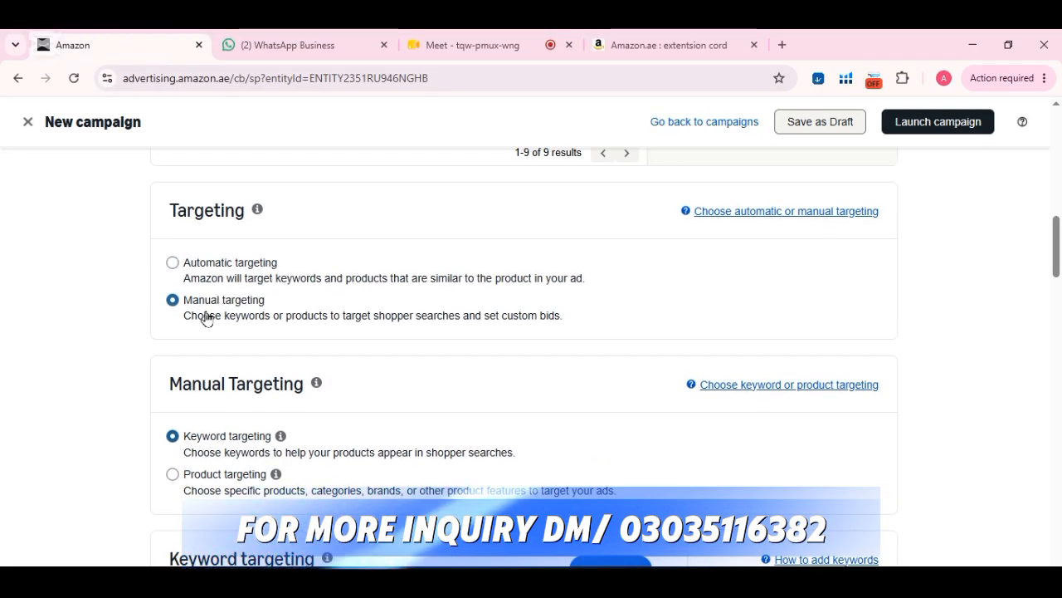
scroll(249, 315, down, 2)
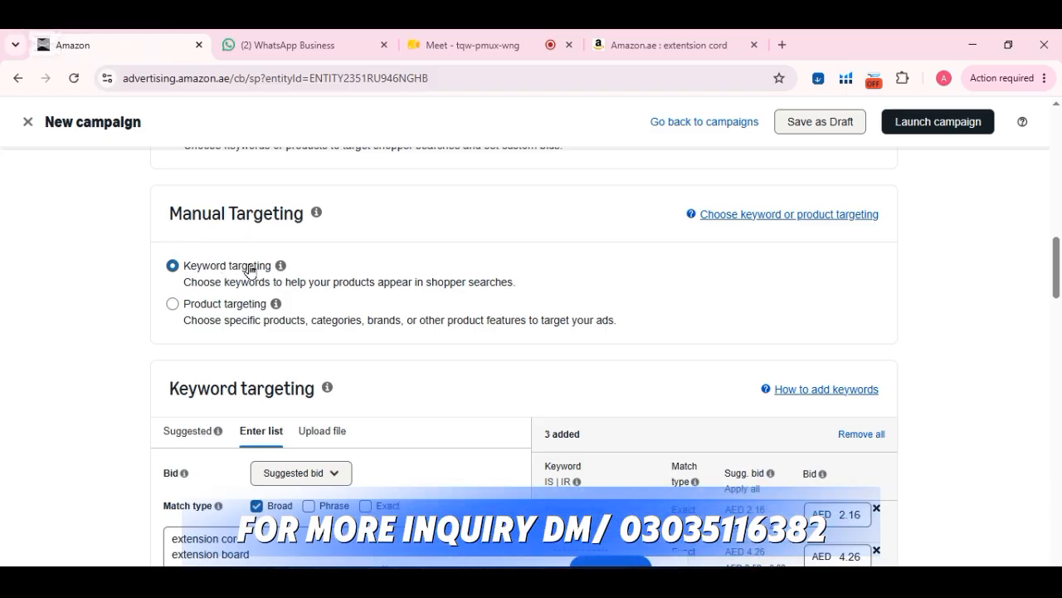
click(172, 304)
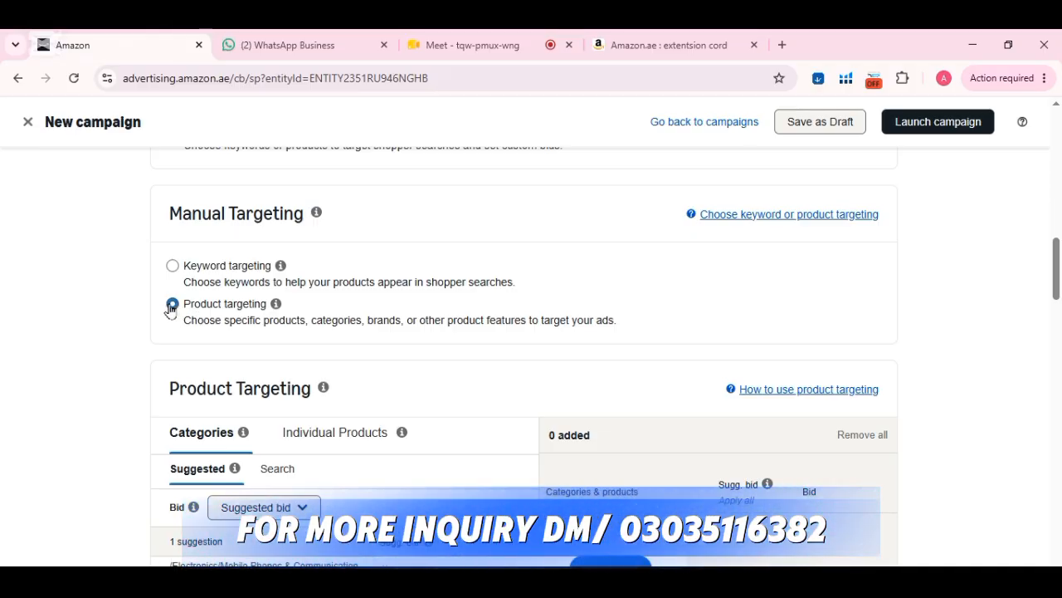
Step: Switch to the Amazon.ae "extension cord" results and open the INFLUX 6-Outlet 3M Extension Cord listing
click(695, 45)
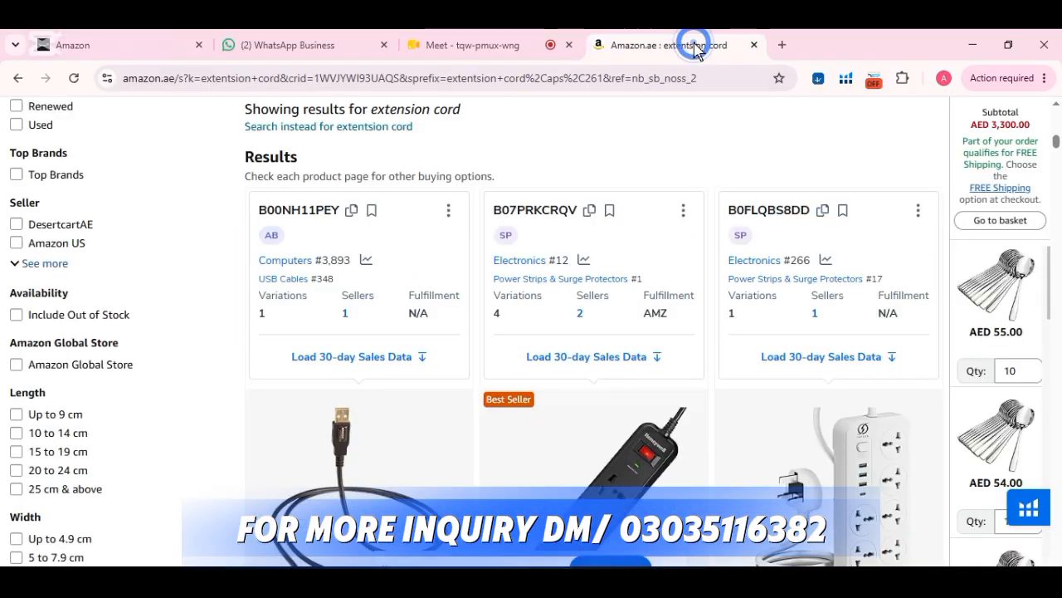
scroll(646, 342, down, 8)
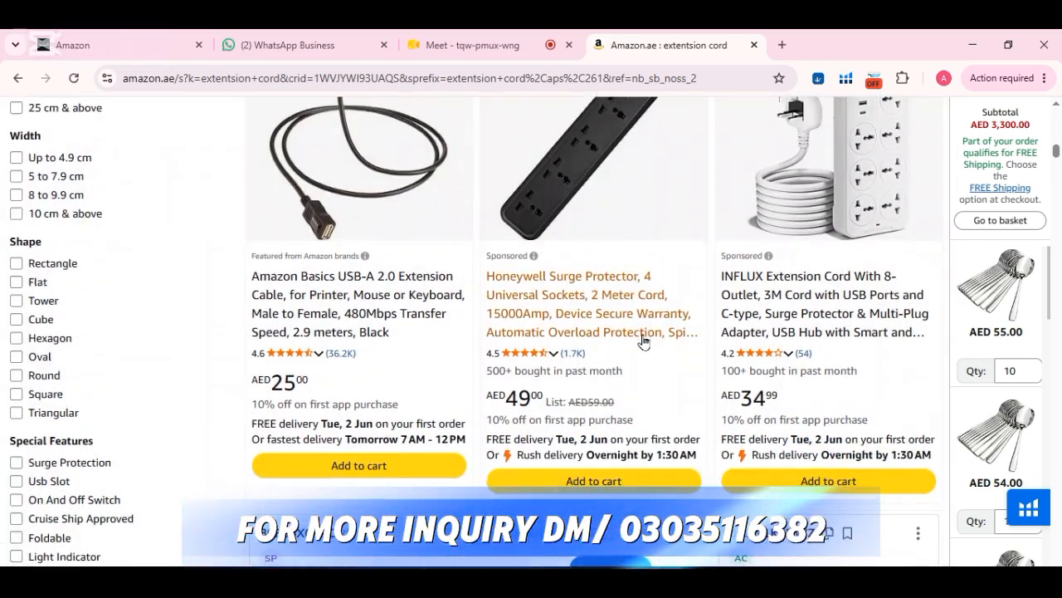
scroll(644, 341, down, 7)
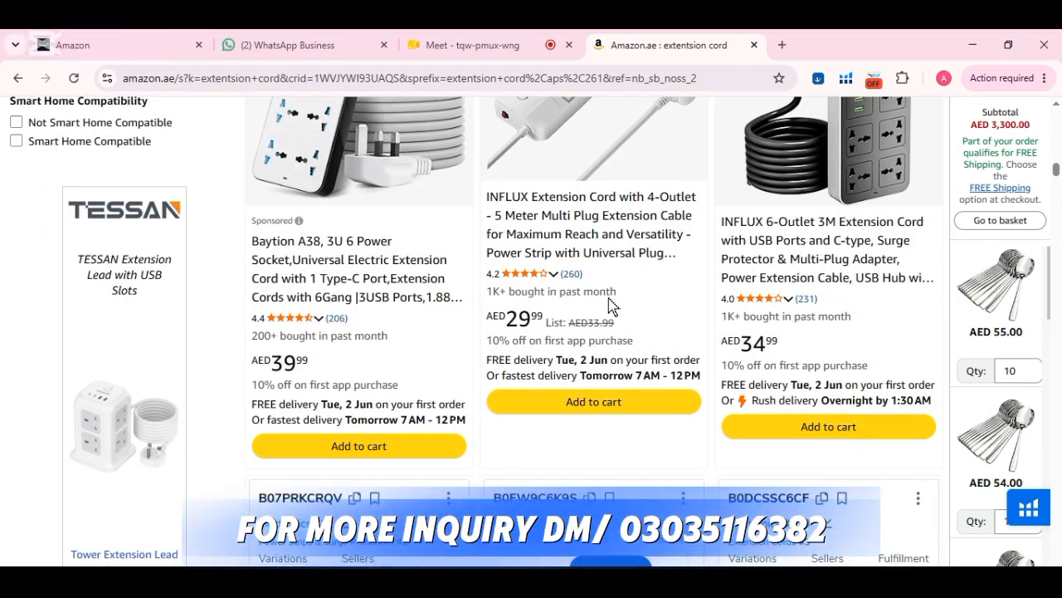
mouse_move(741, 305)
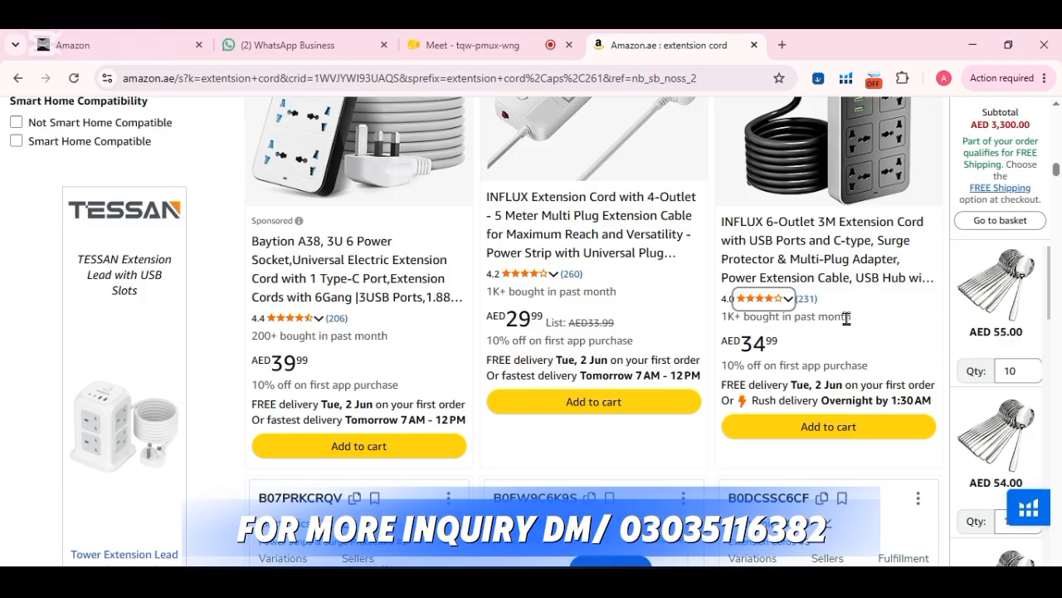
click(797, 245)
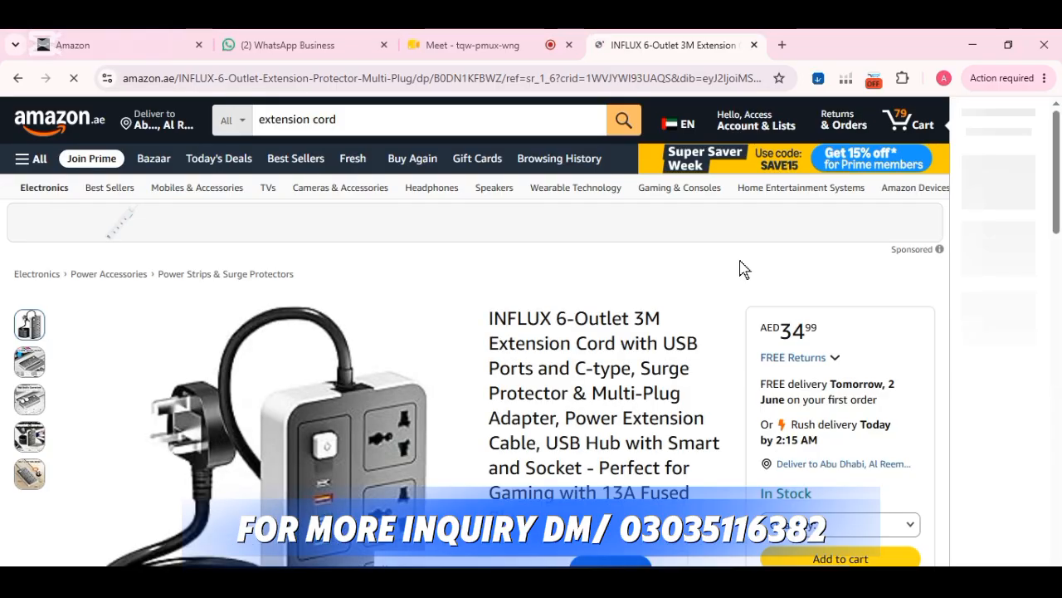
Step: Examine the sponsored product placements on the INFLUX listing, under "Customers also bought" and "Products related to this item"
scroll(556, 368, down, 15)
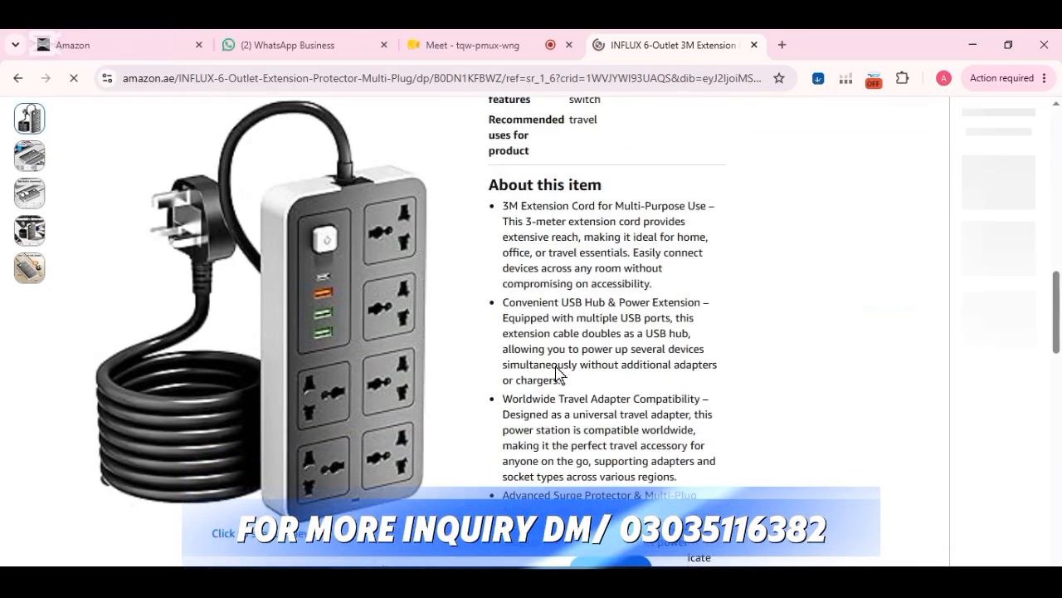
scroll(555, 367, down, 6)
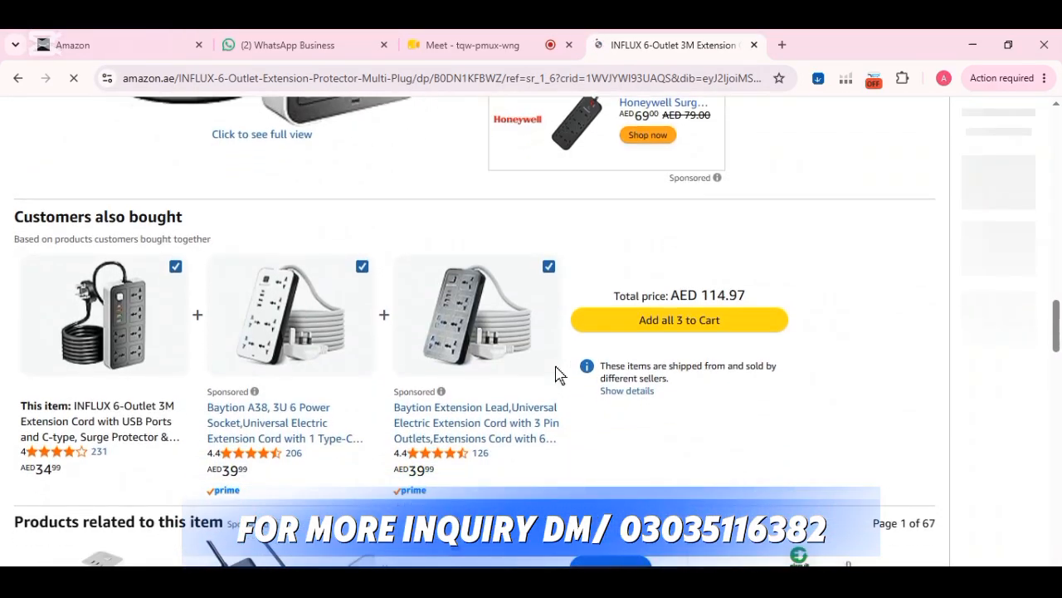
scroll(292, 340, down, 1)
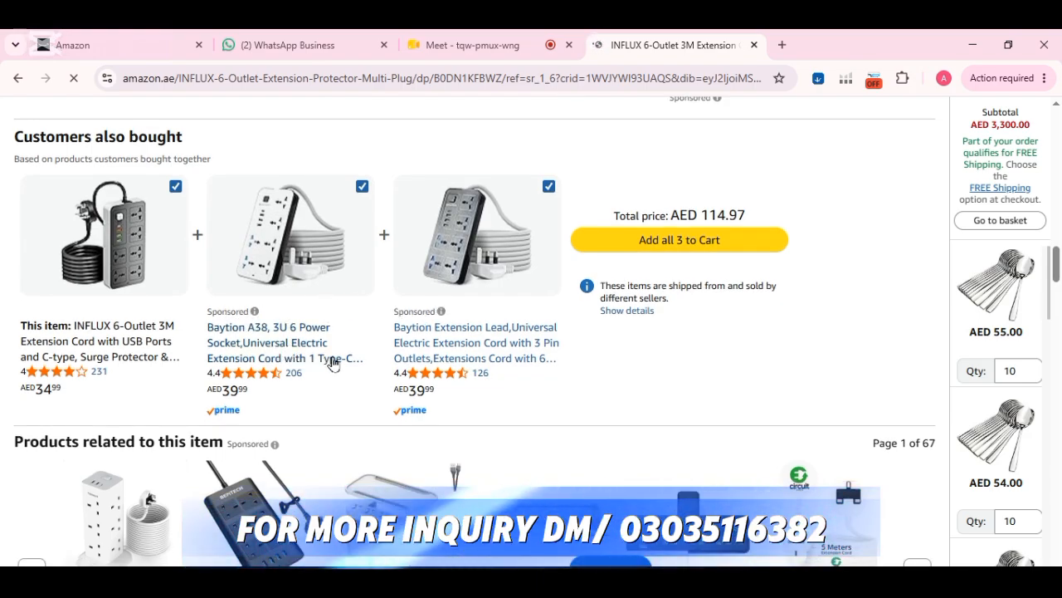
scroll(425, 340, down, 1)
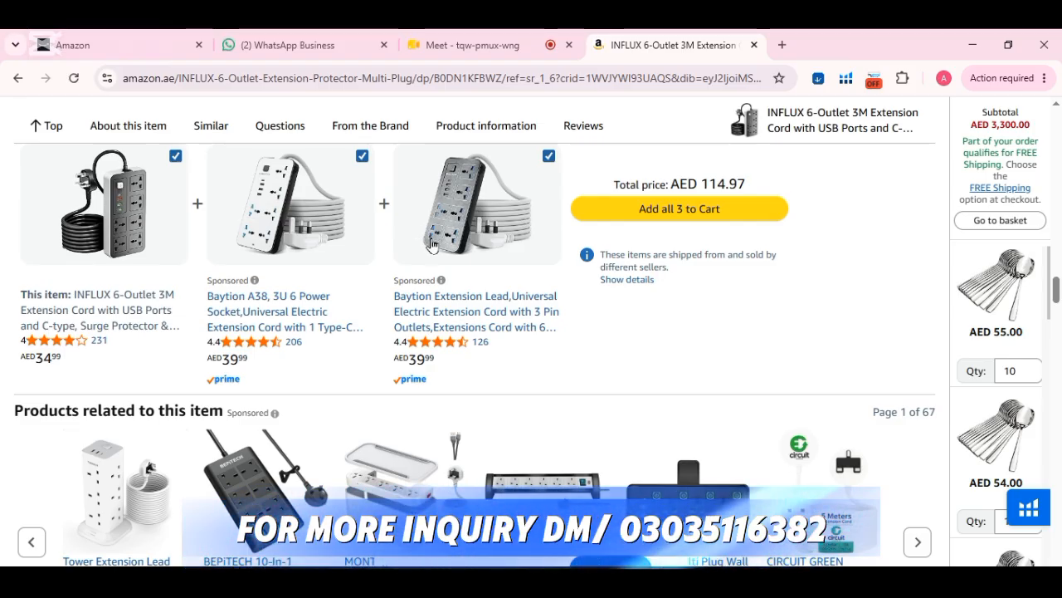
scroll(431, 243, up, 6)
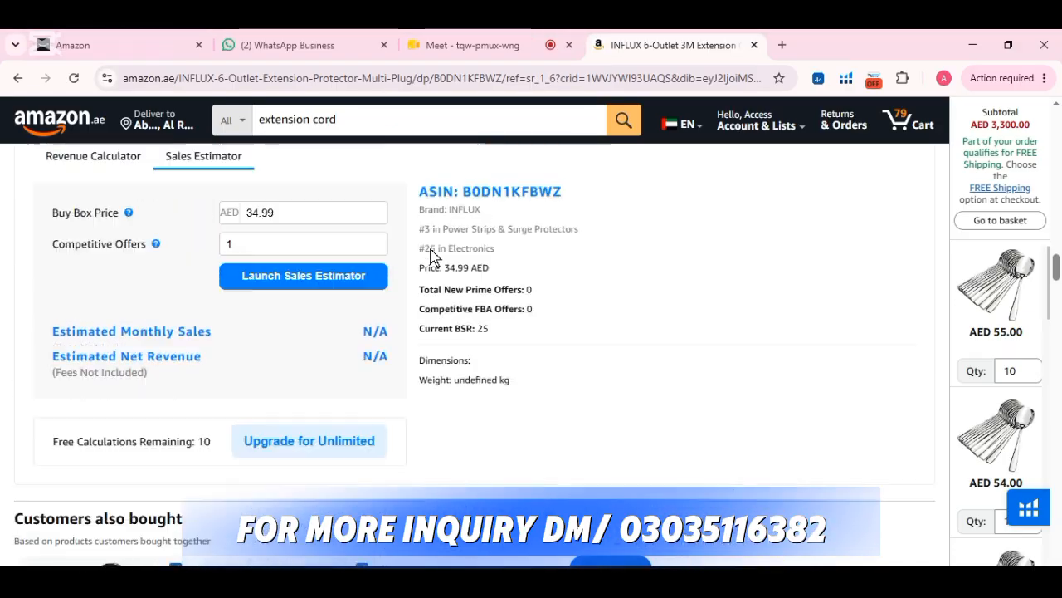
scroll(431, 257, down, 7)
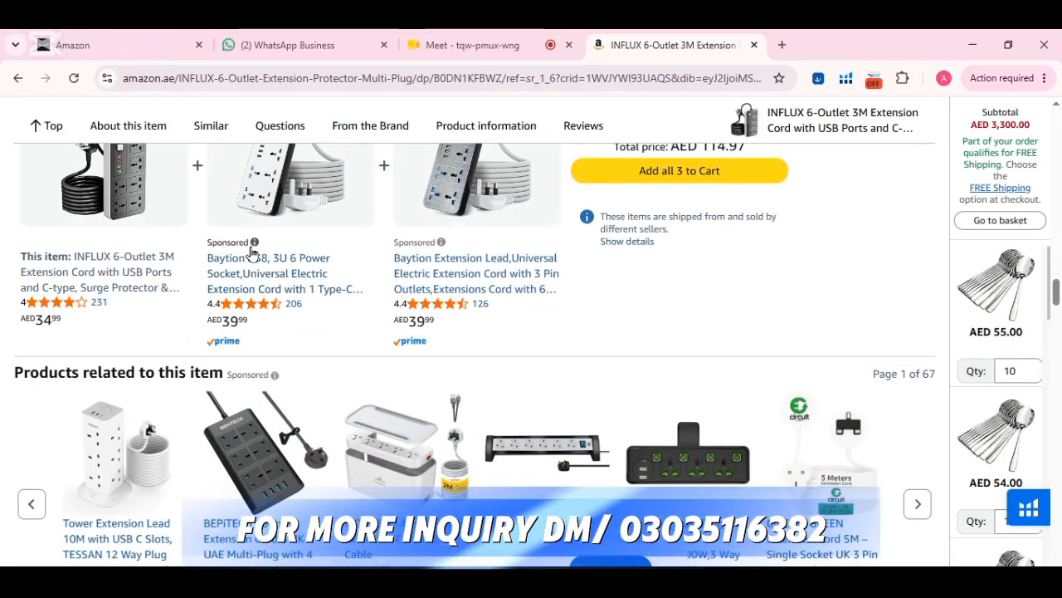
scroll(251, 252, down, 2)
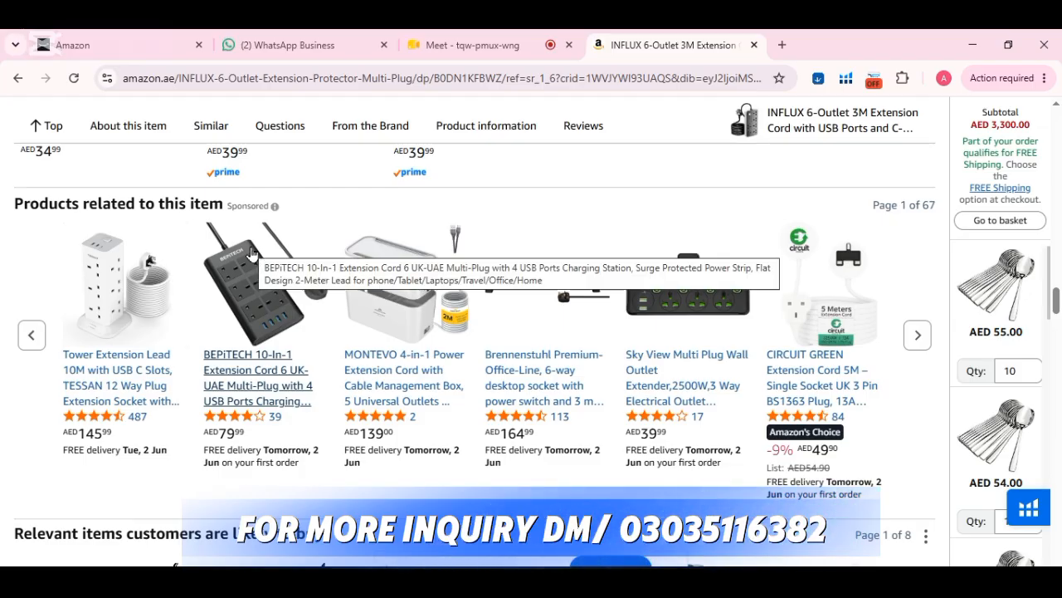
scroll(252, 251, up, 2)
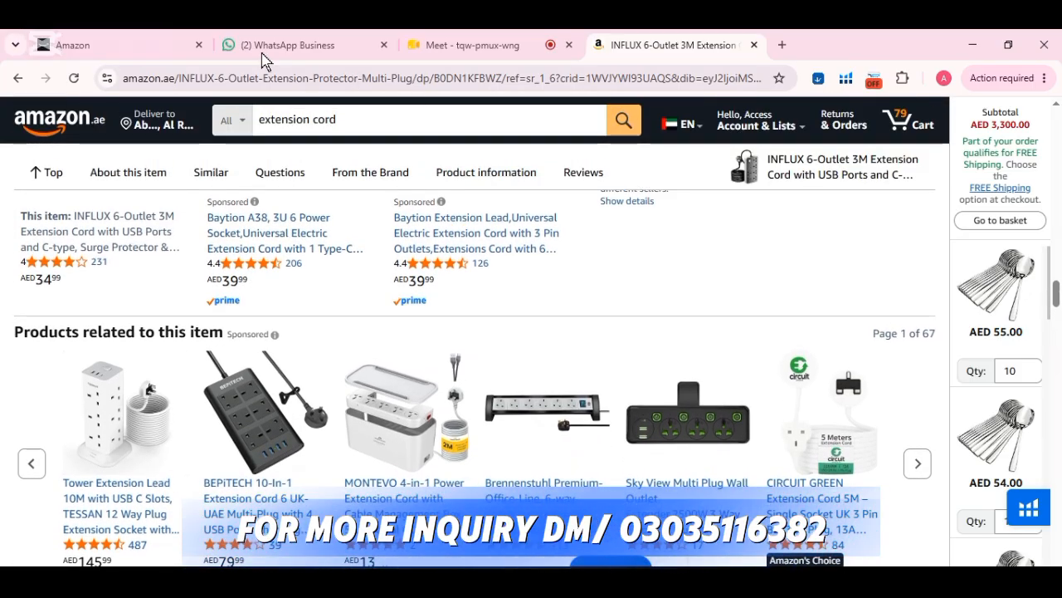
Step: Return to the Amazon Ads campaign and look over the suggested categories for product targeting
click(126, 43)
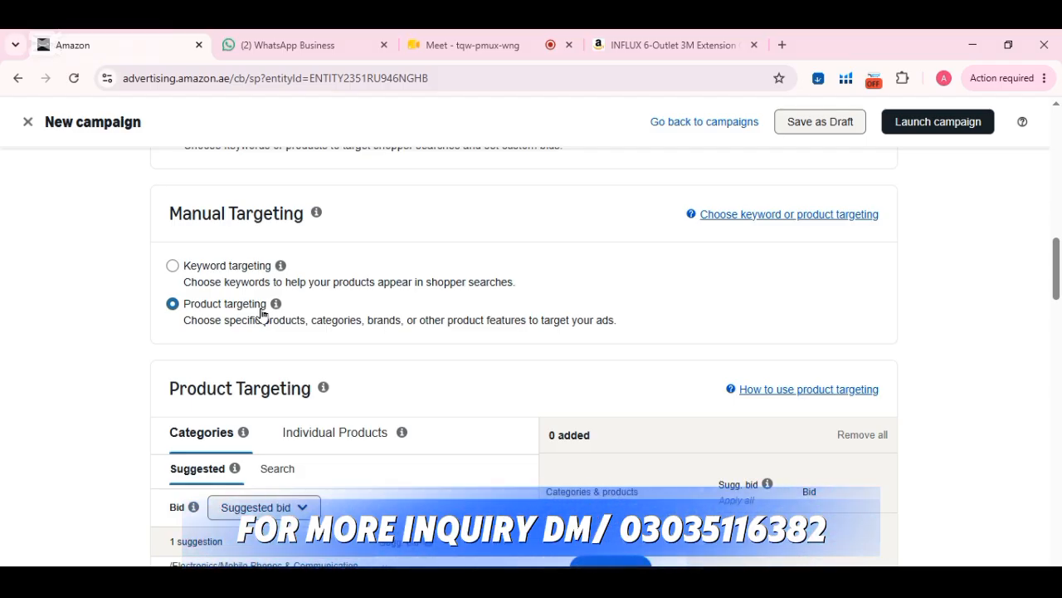
scroll(261, 314, down, 1)
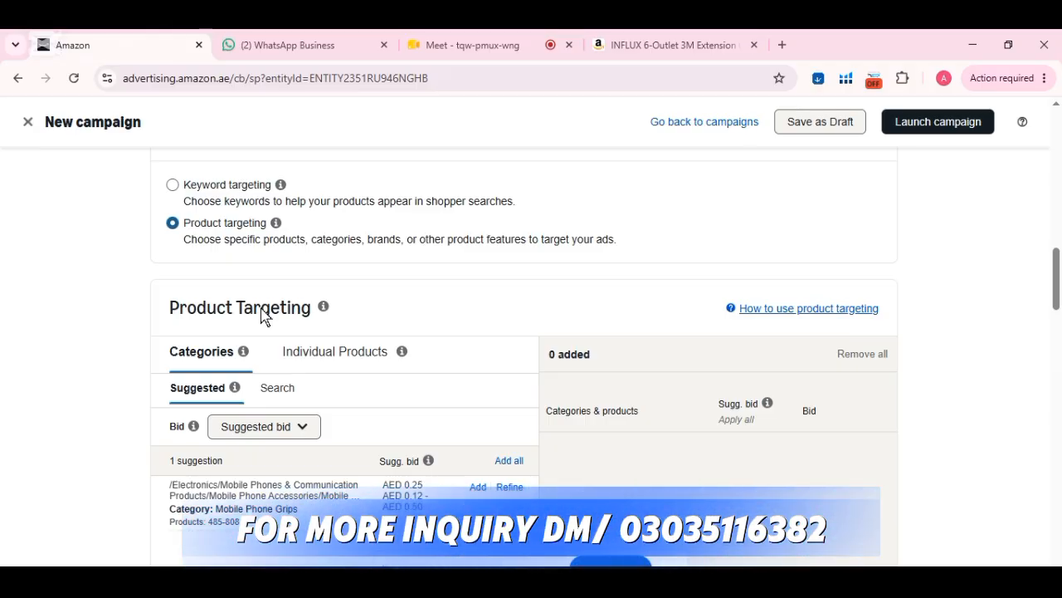
scroll(262, 314, down, 1)
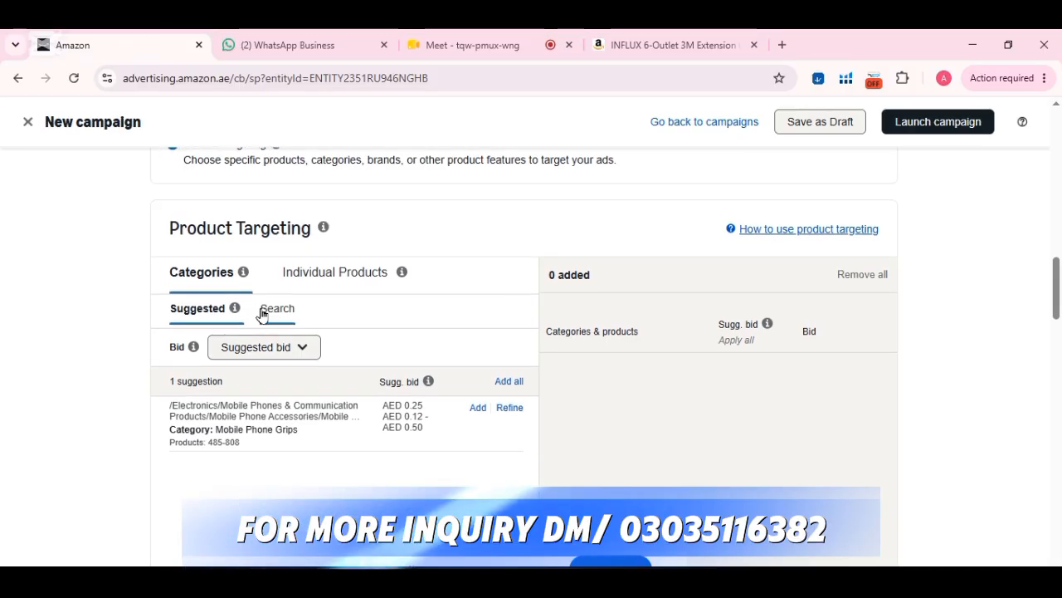
scroll(233, 266, up, 1)
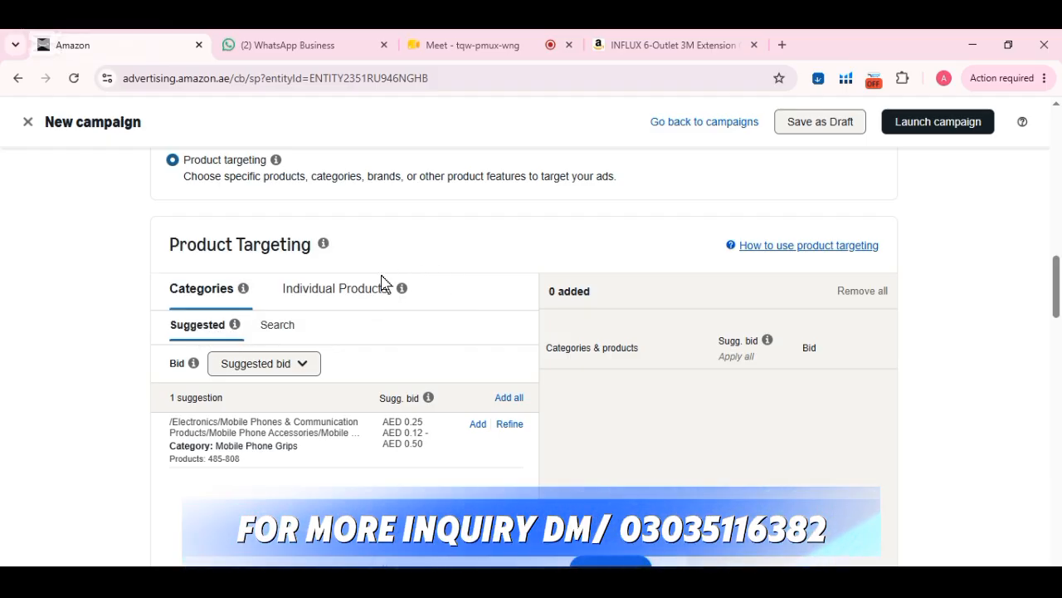
Step: Switch product targeting to individual products and look through the suggested products, their suggested bids and targeting types
click(338, 292)
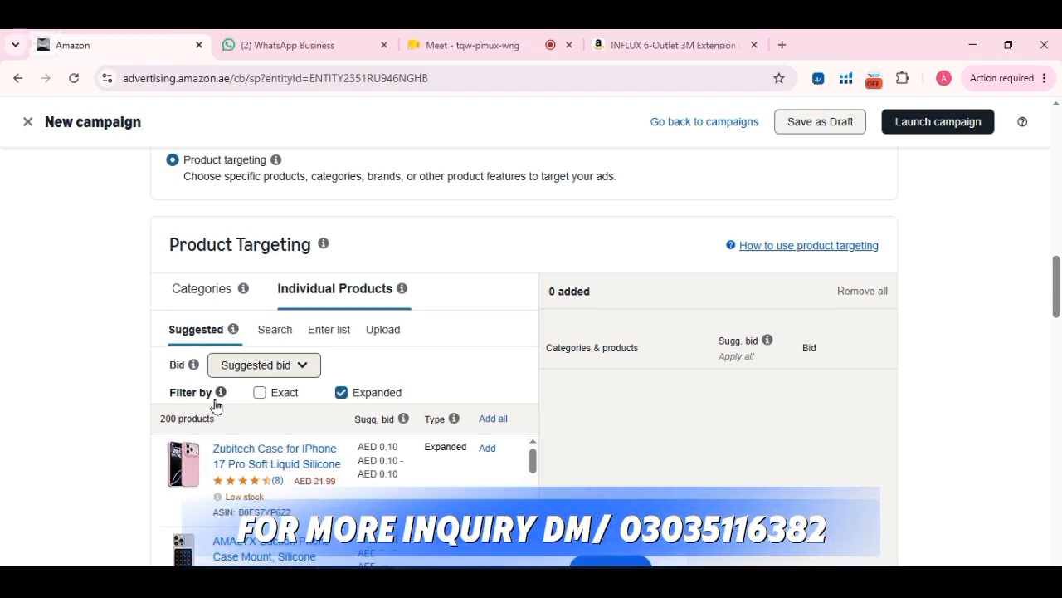
scroll(276, 480, down, 5)
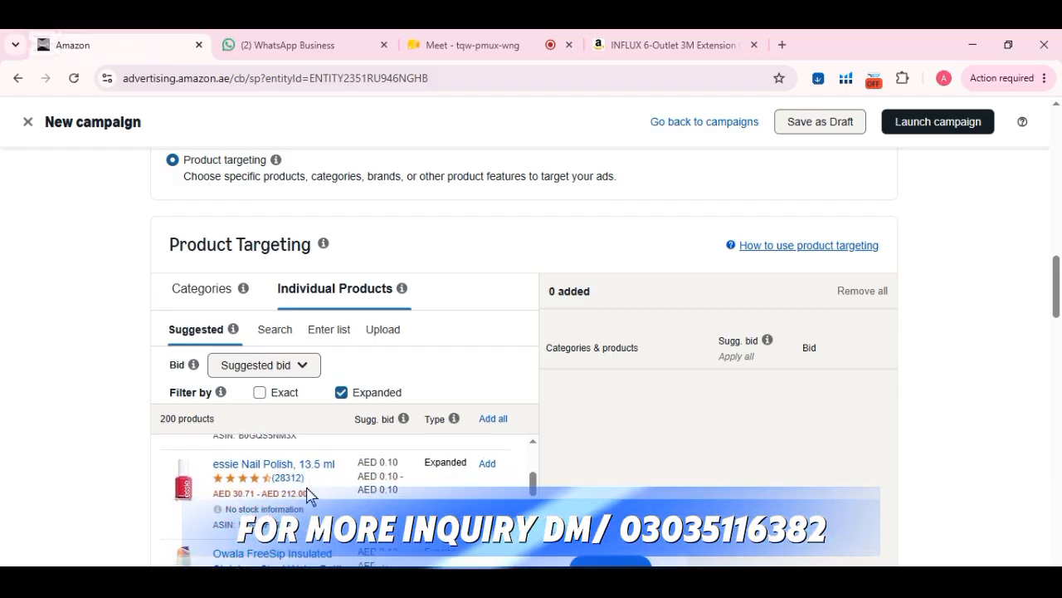
scroll(309, 493, down, 3)
scroll(524, 356, up, 5)
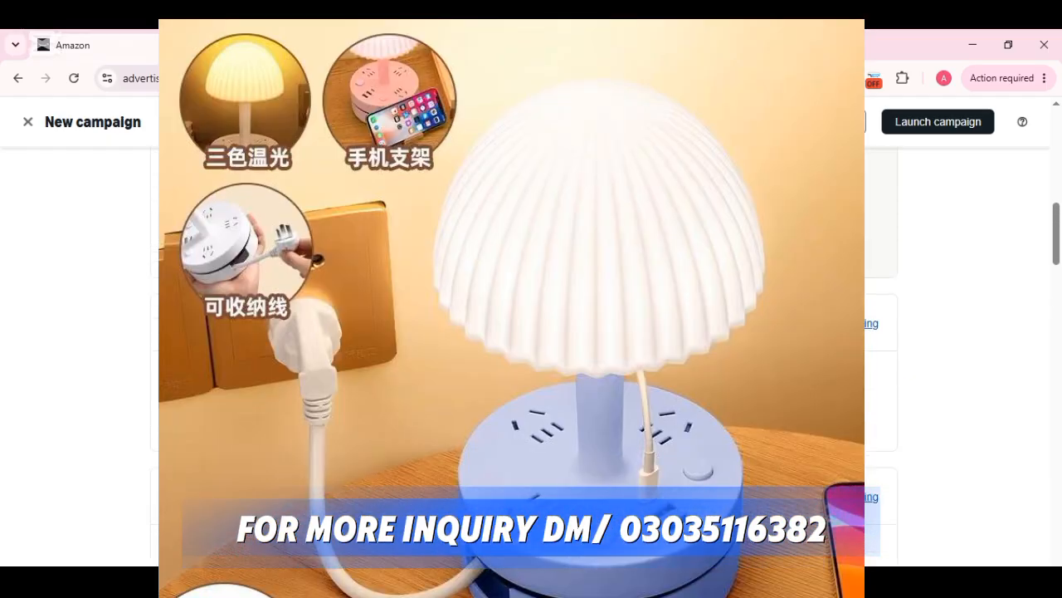
scroll(525, 356, up, 1)
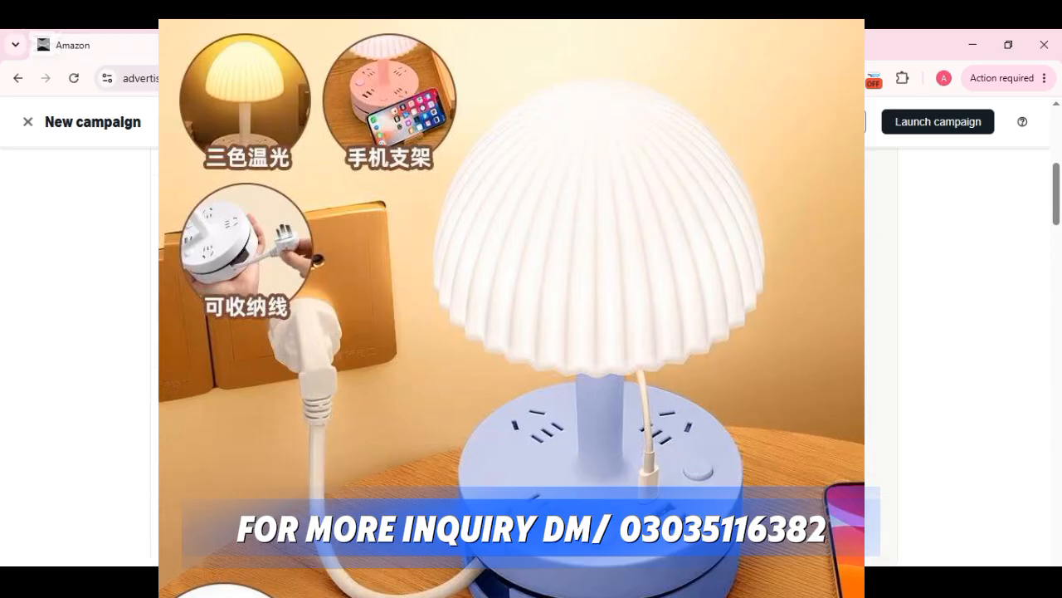
scroll(525, 356, up, 1)
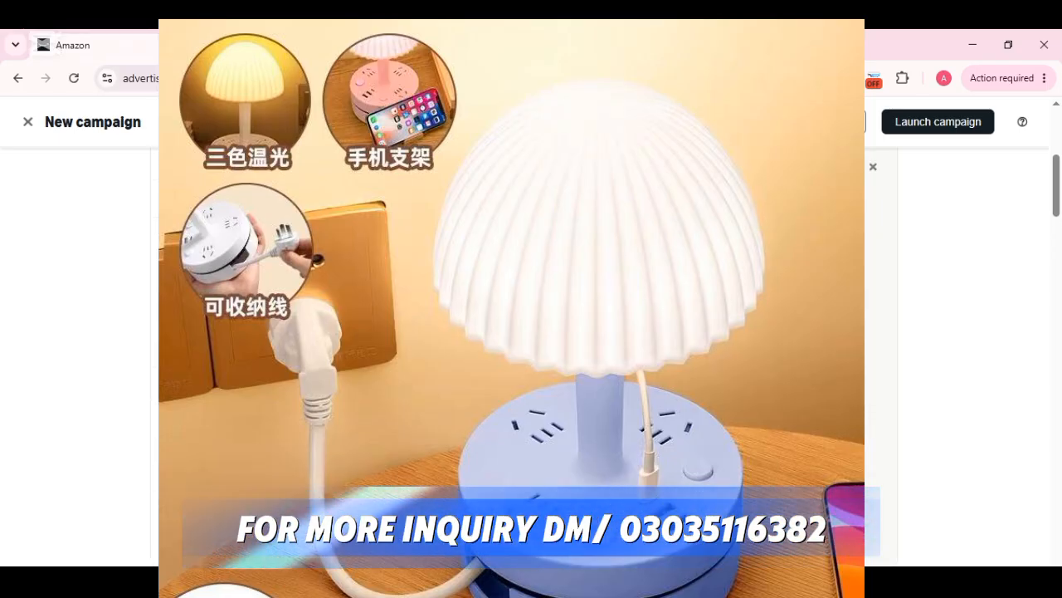
scroll(524, 357, down, 10)
scroll(226, 207, down, 3)
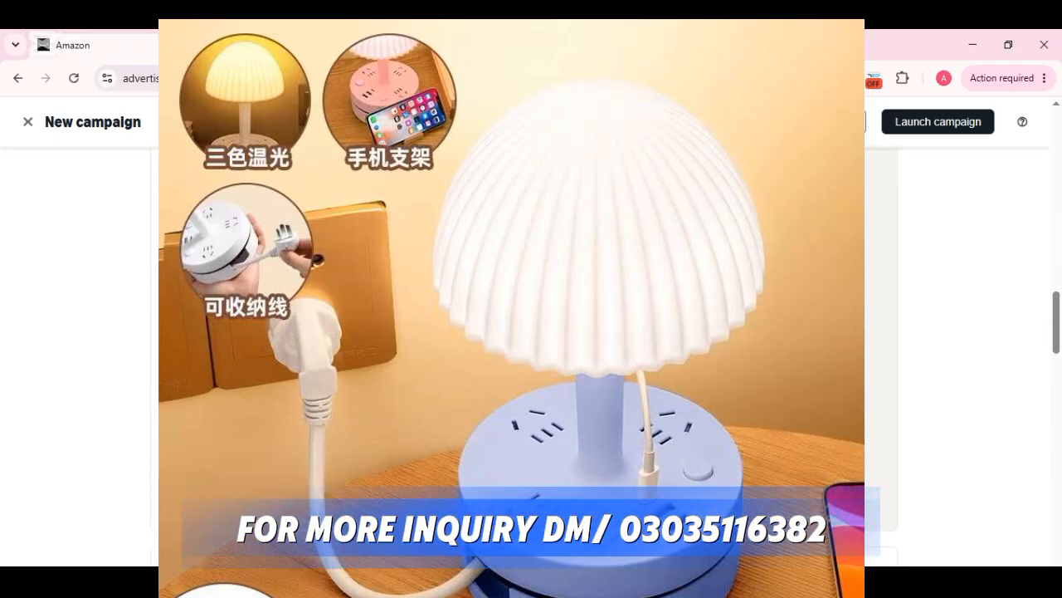
scroll(231, 301, down, 7)
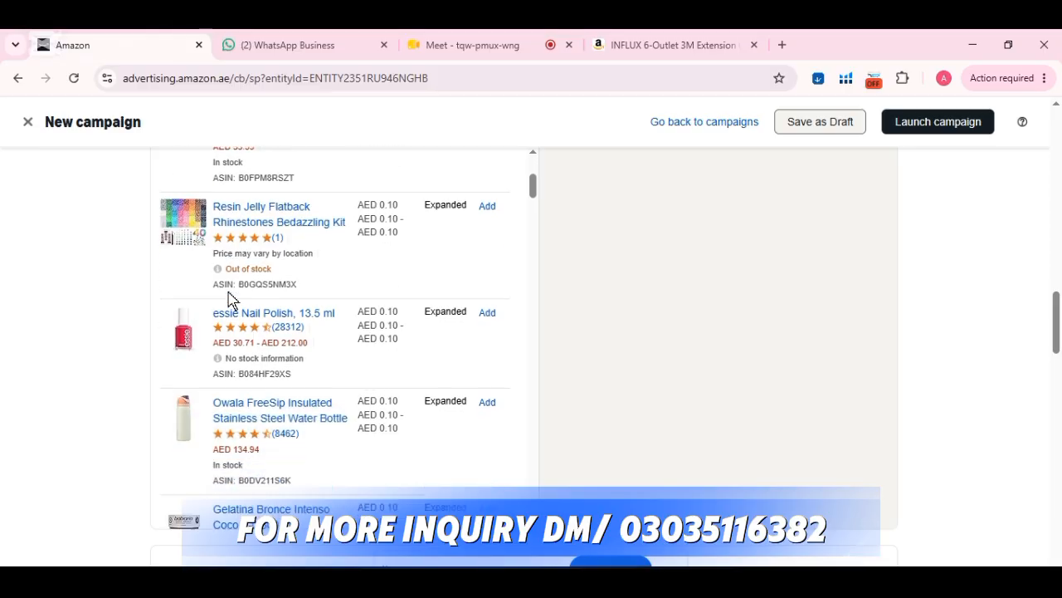
scroll(230, 300, down, 3)
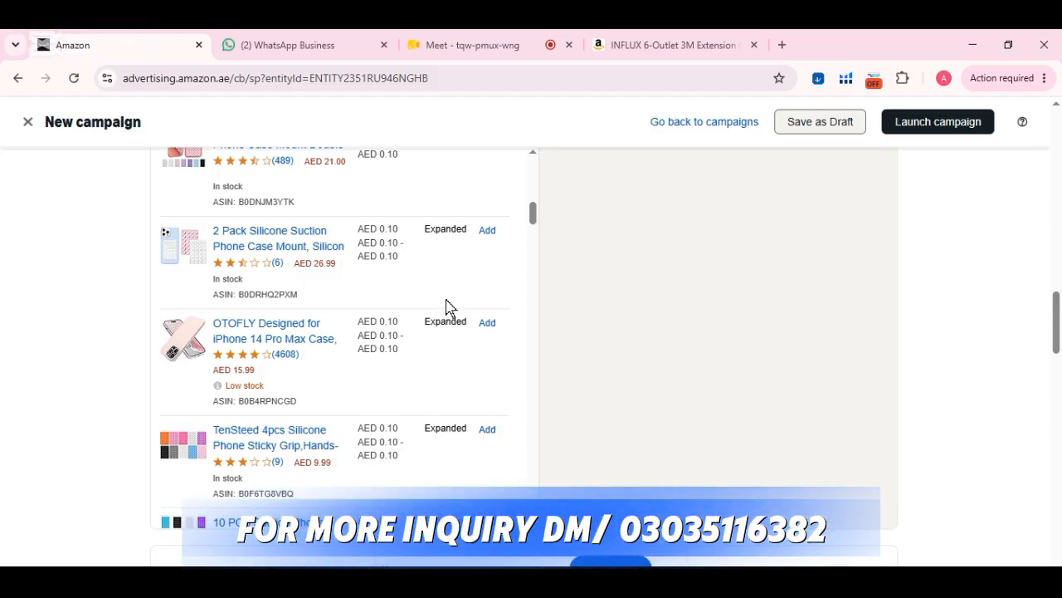
scroll(437, 237, up, 10)
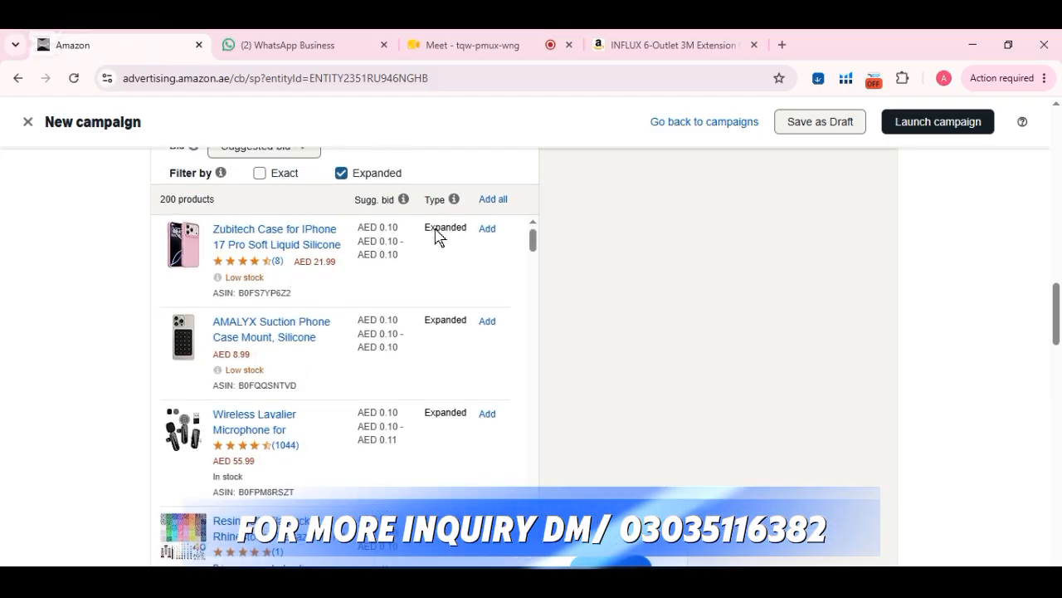
scroll(437, 238, up, 3)
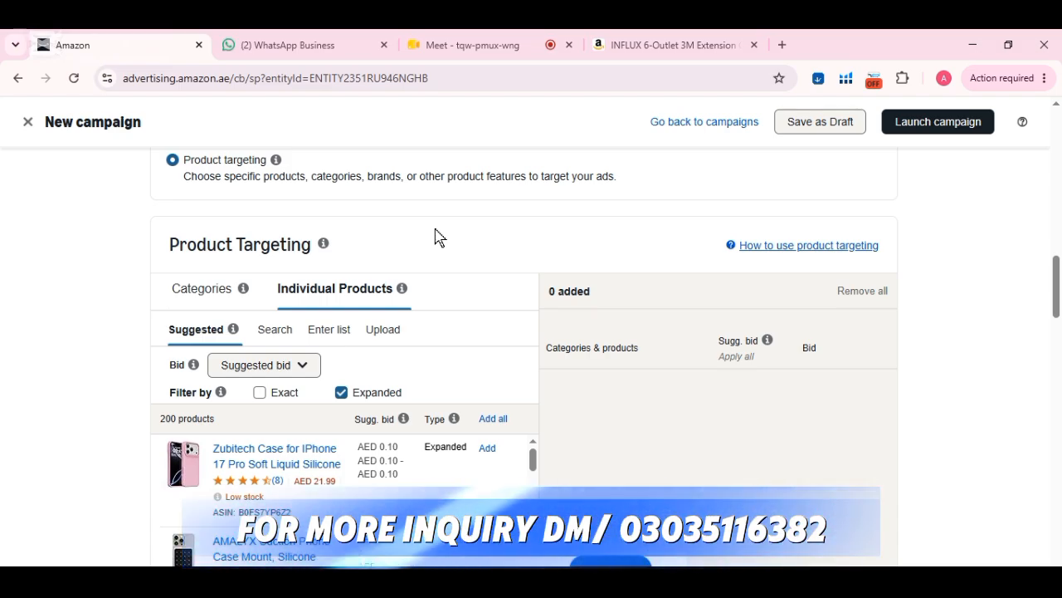
Step: View the individual product search, open the ASIN list entry, and look up the INFLUX extension cord's ASIN on its Amazon.ae listing
click(277, 331)
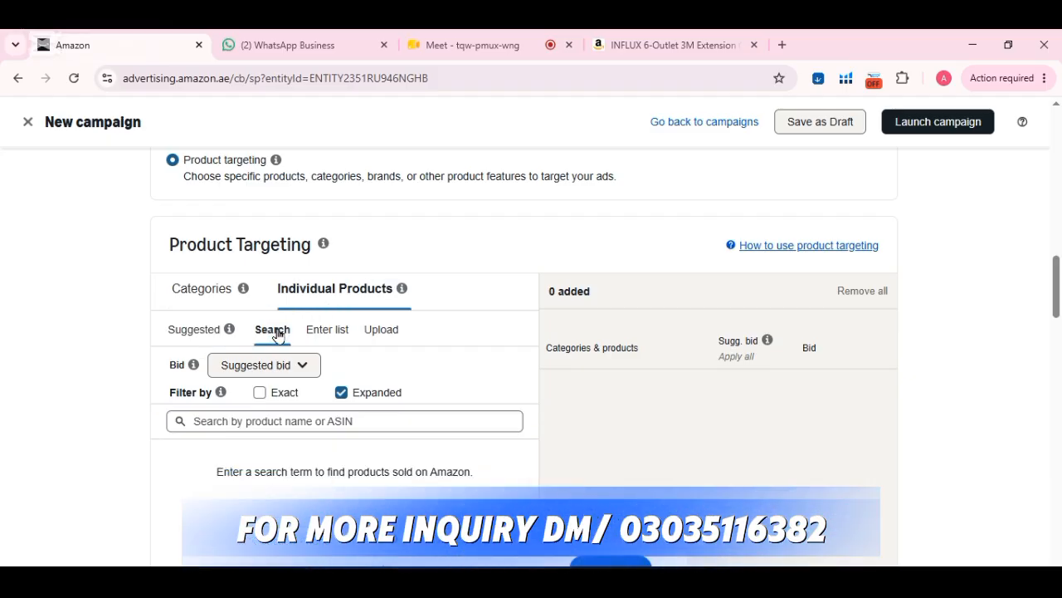
click(324, 332)
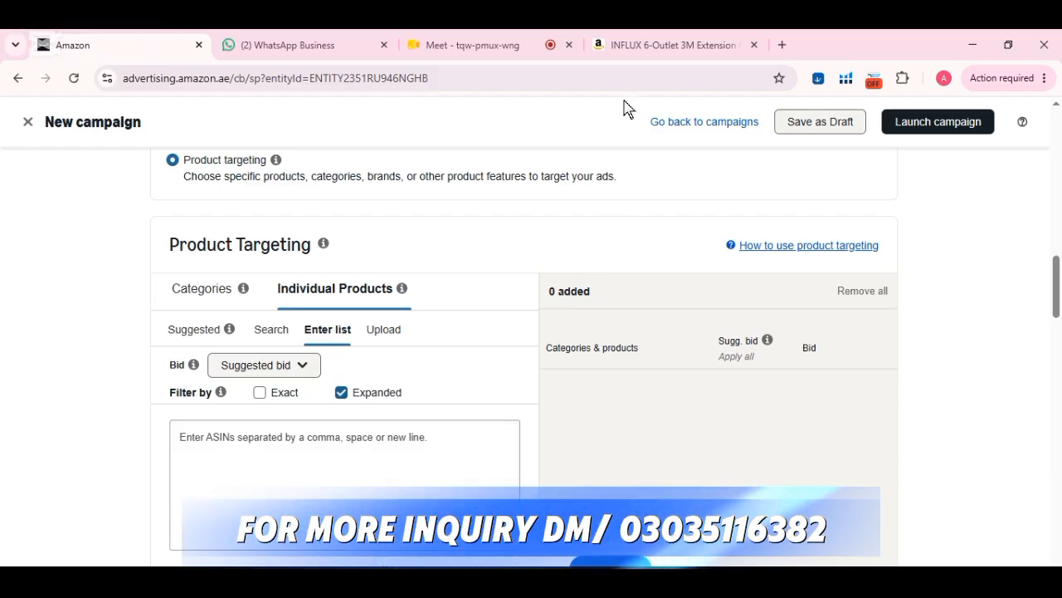
click(676, 45)
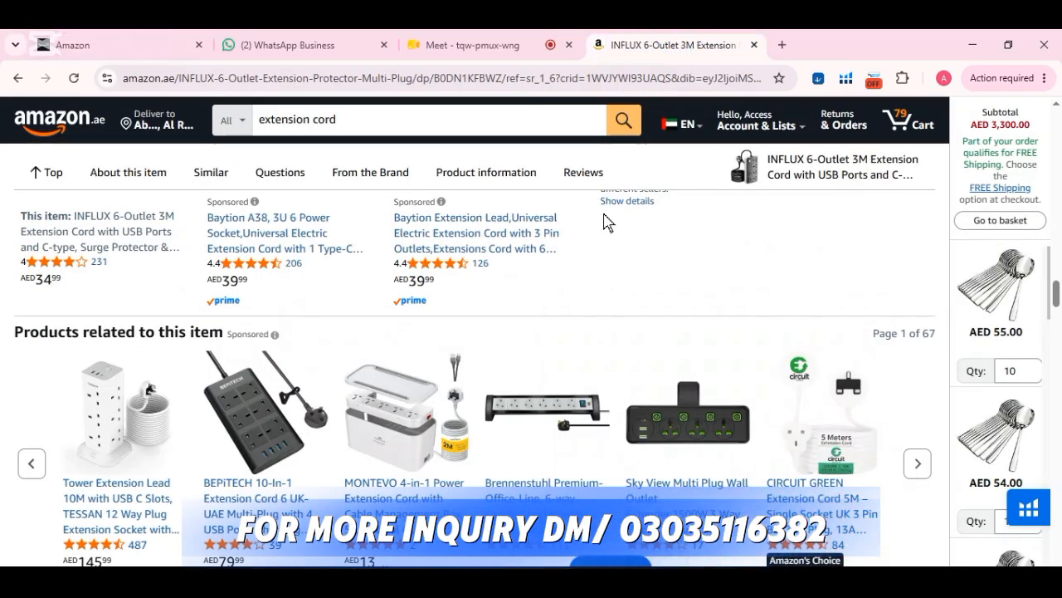
scroll(569, 364, up, 15)
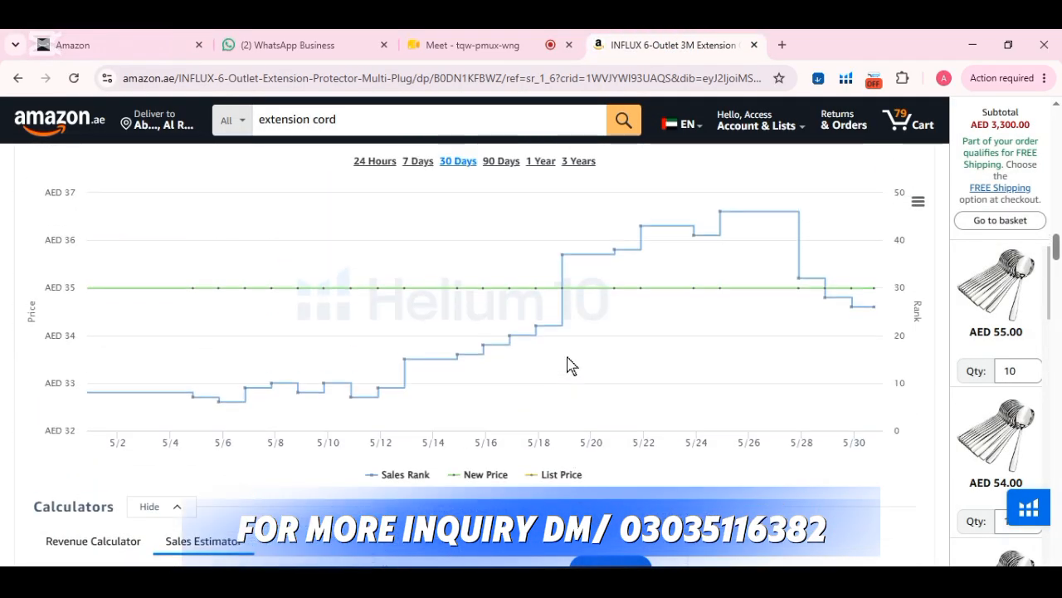
scroll(569, 363, up, 10)
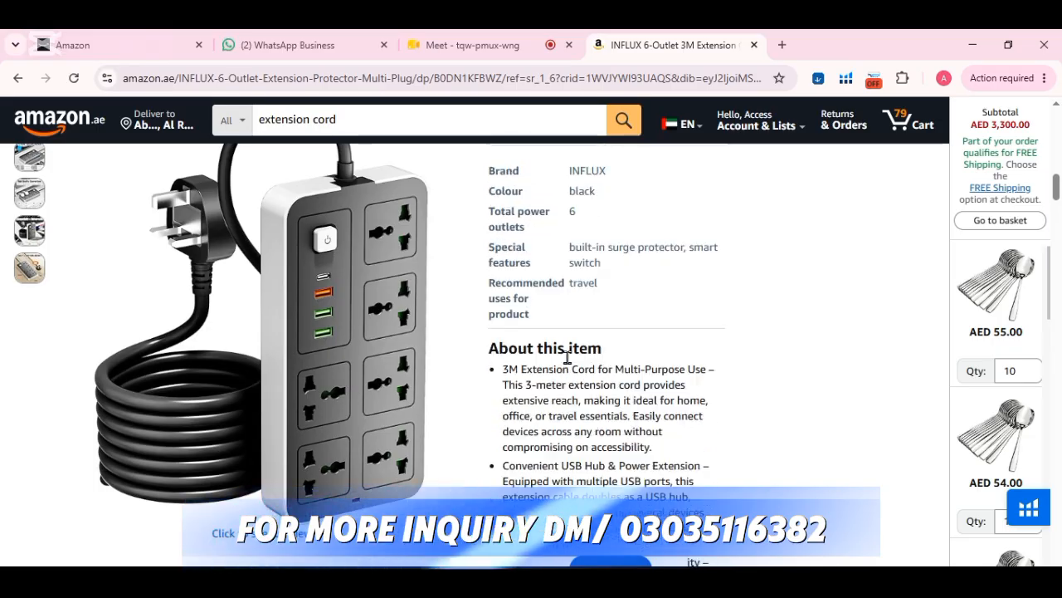
scroll(569, 364, up, 10)
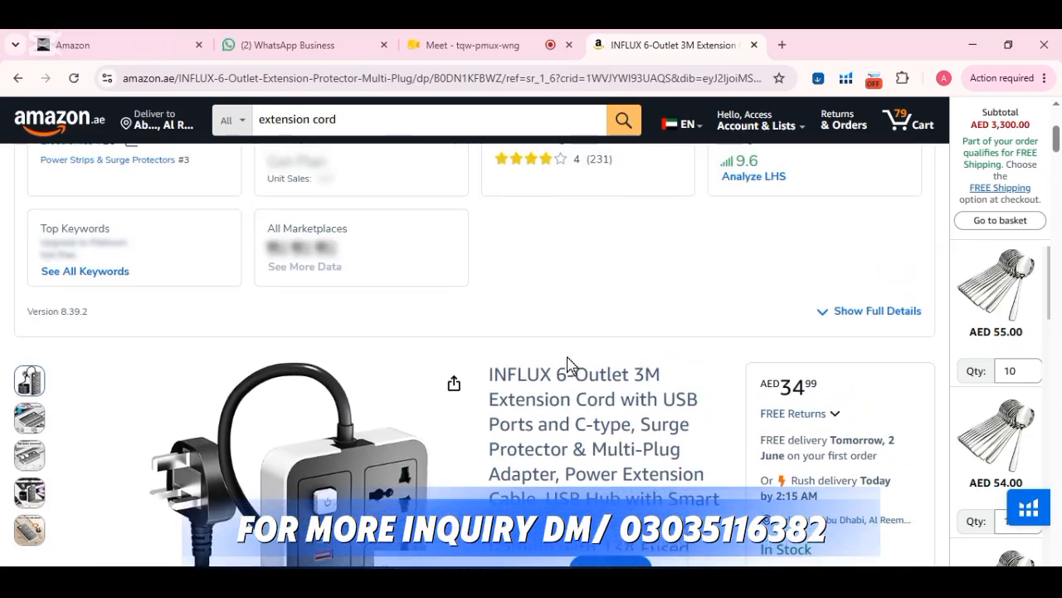
scroll(569, 364, up, 5)
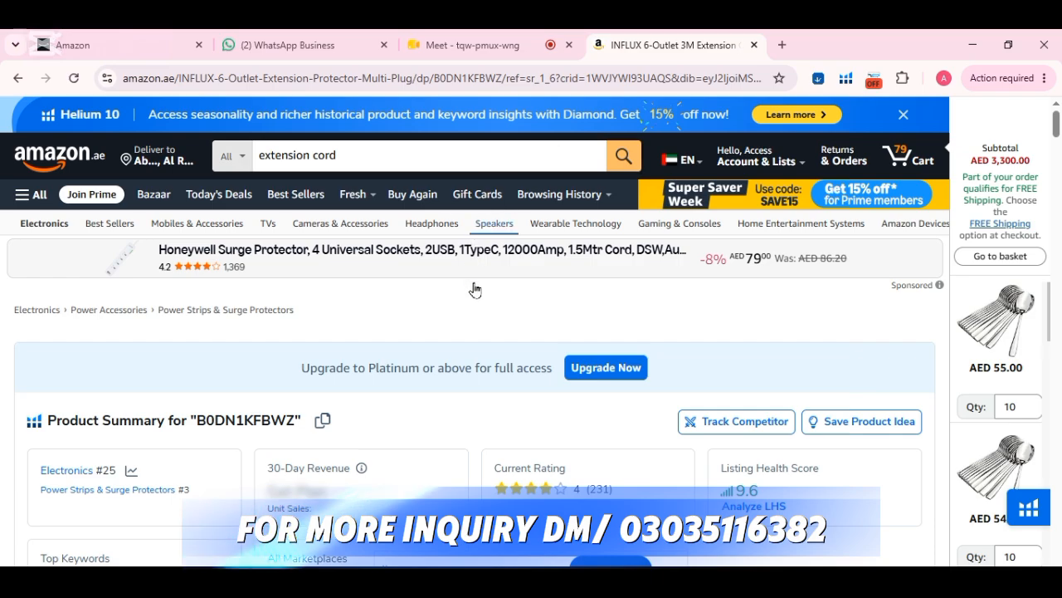
scroll(475, 289, down, 3)
scroll(475, 290, up, 3)
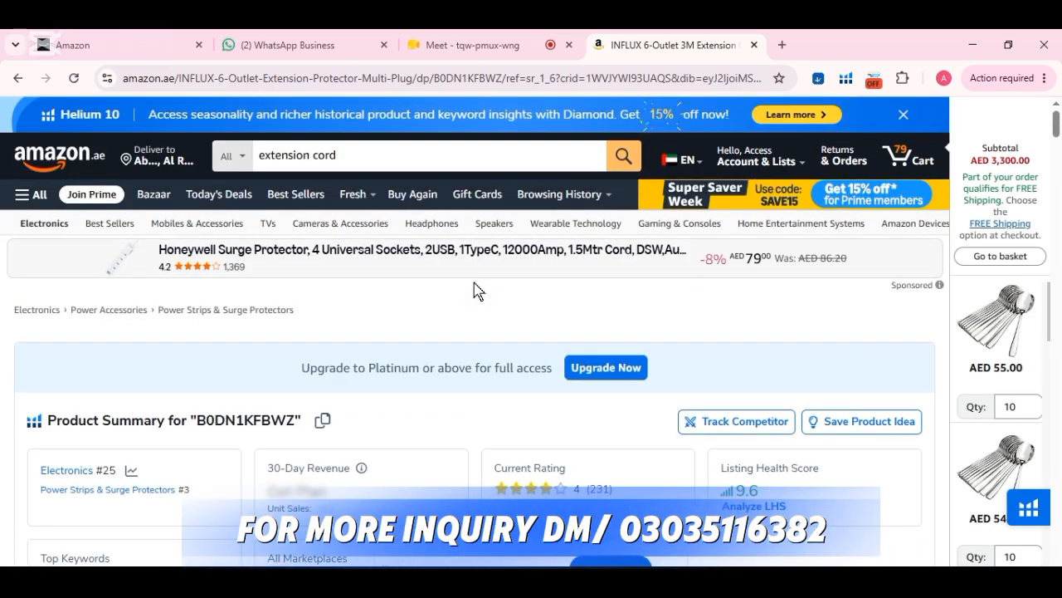
Step: Examine the INFLUX extension cord listing's product summary, price, rating and "Customers also bought" placements, comparing it with the campaign's ASIN list entry
scroll(475, 289, down, 4)
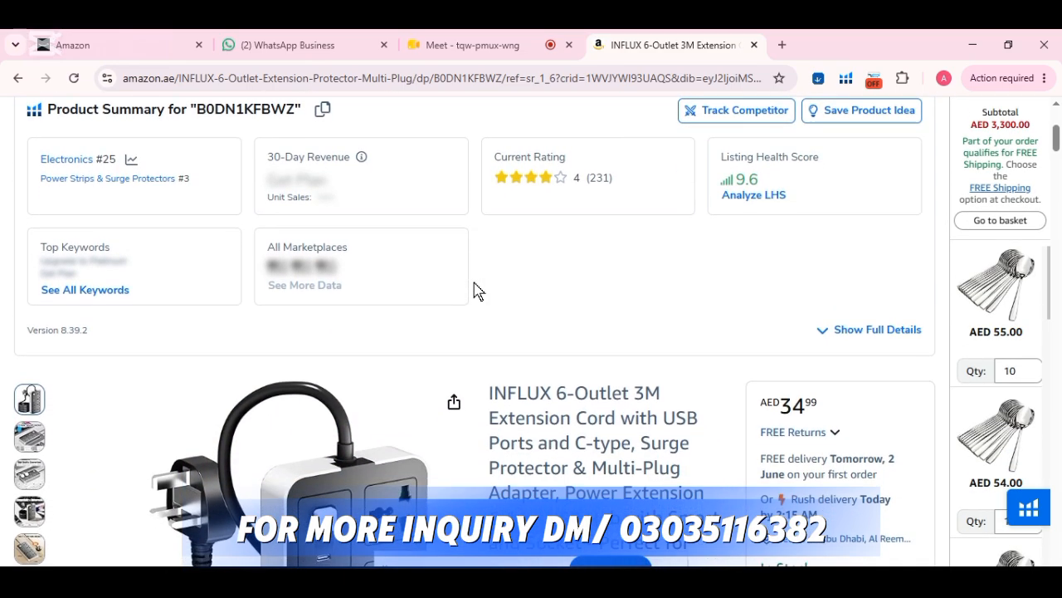
scroll(475, 290, down, 1)
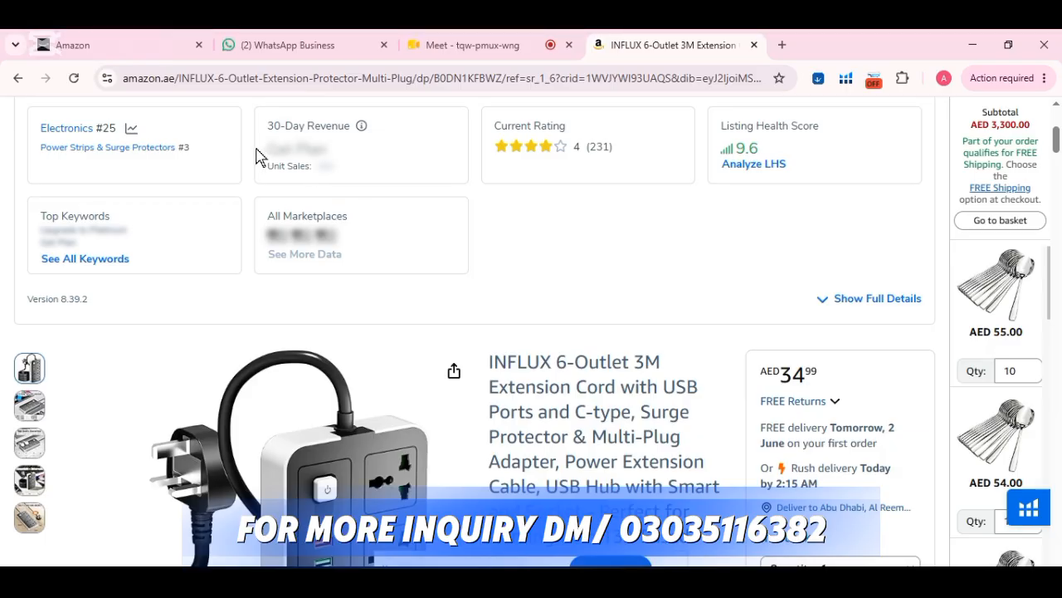
scroll(387, 271, down, 10)
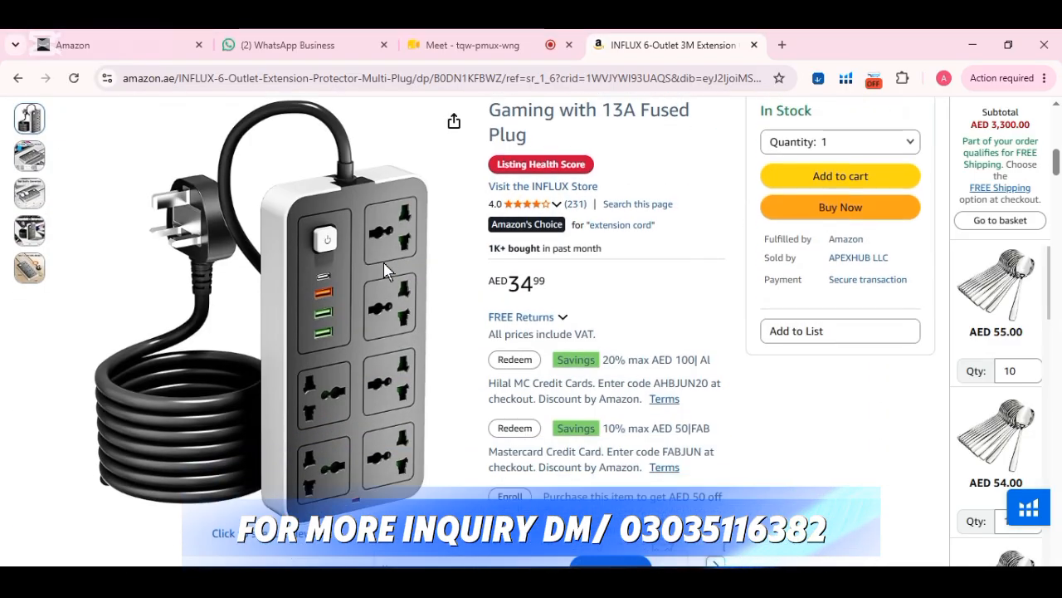
scroll(383, 269, down, 15)
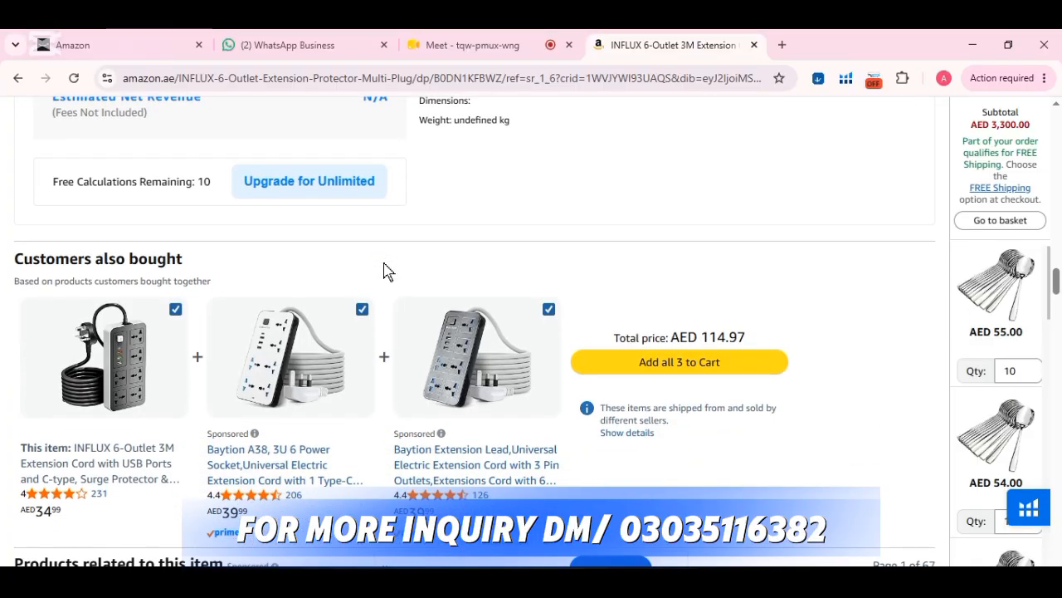
scroll(386, 271, up, 15)
scroll(384, 270, up, 10)
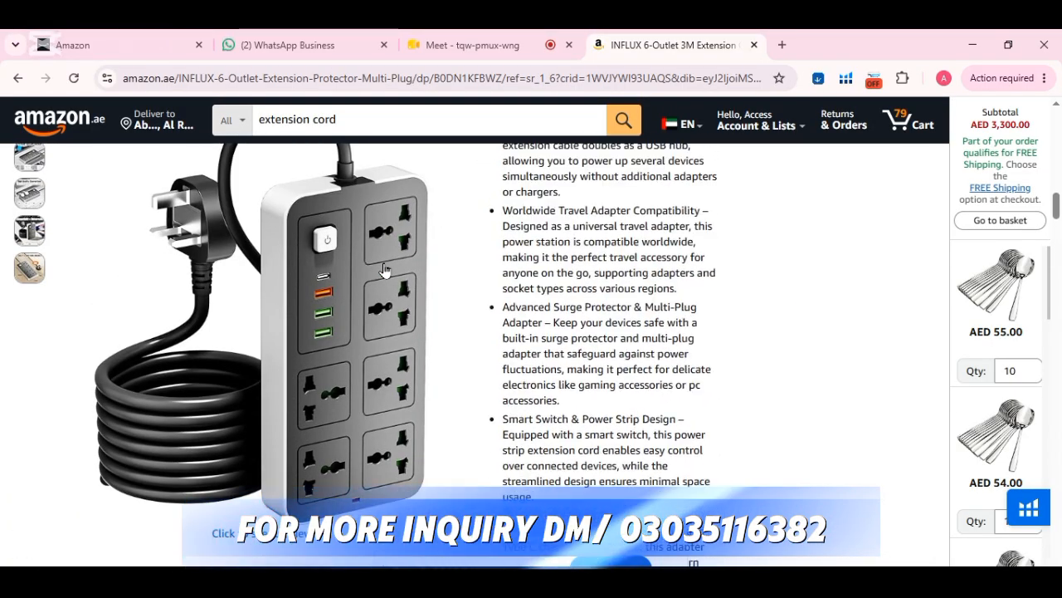
scroll(384, 270, up, 1)
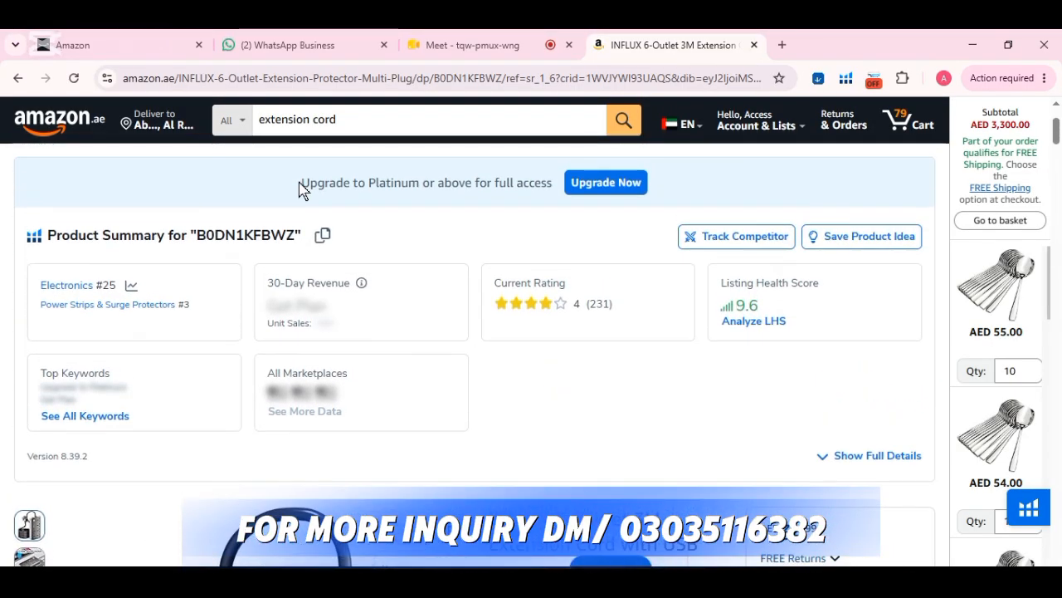
click(160, 50)
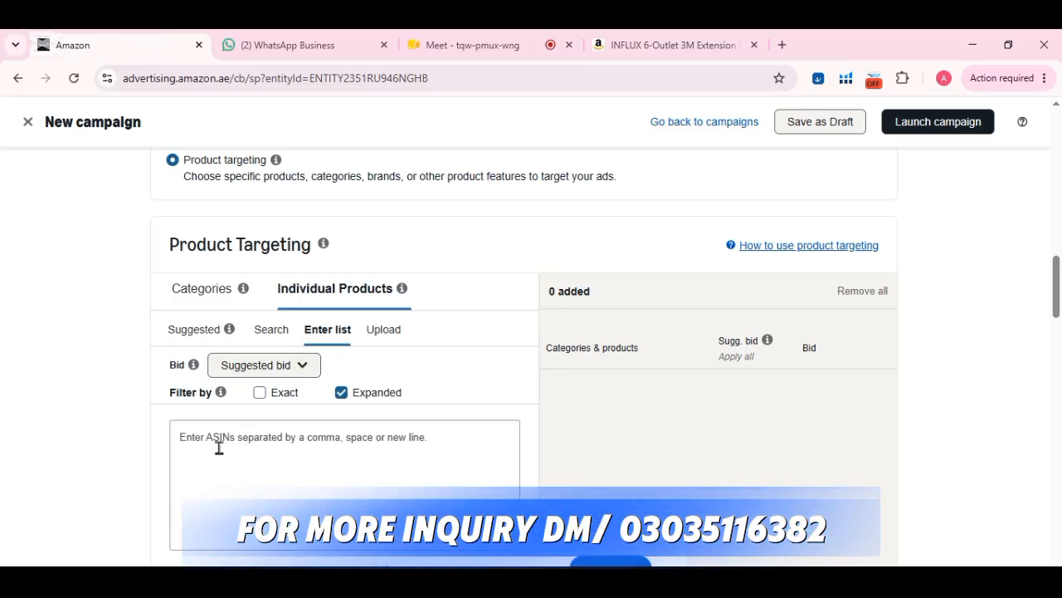
click(664, 46)
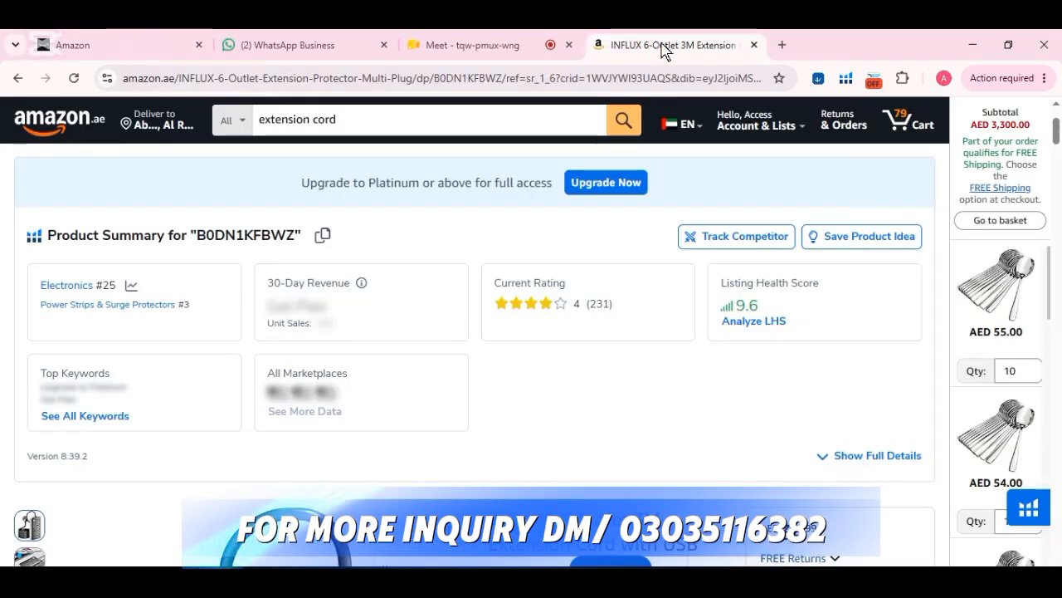
Step: Return to the extension cord search results, look through competing products, and open the Philips 6-Way Universal Power Extension Cord listing
click(18, 79)
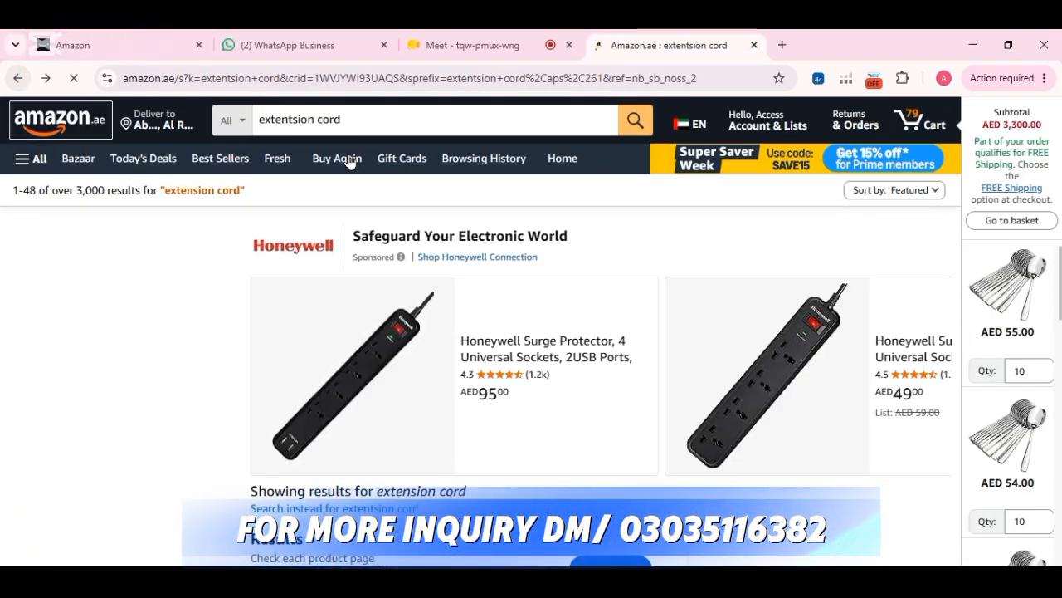
scroll(606, 335, down, 8)
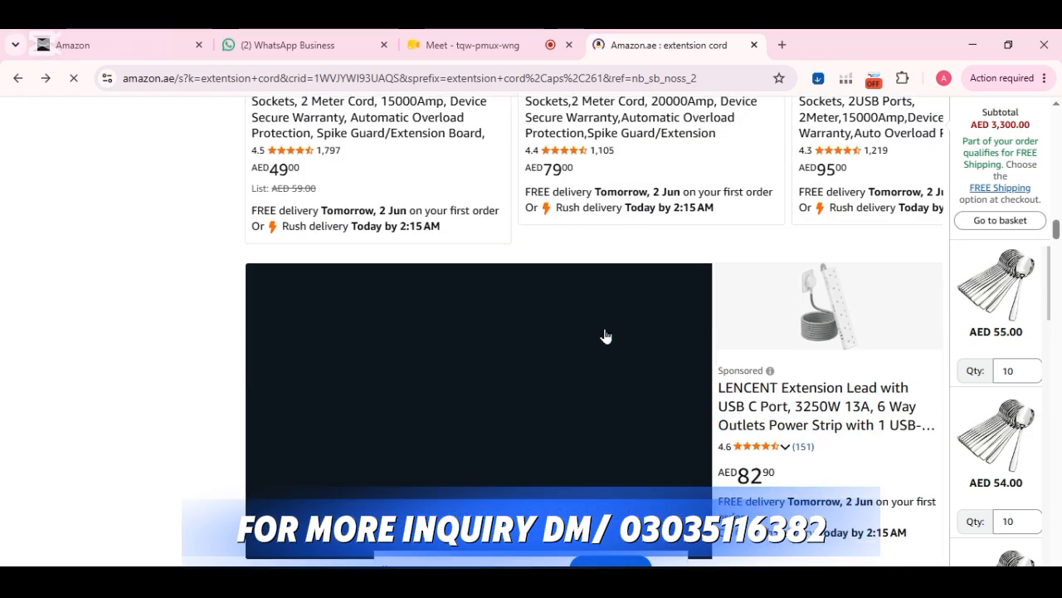
scroll(606, 335, down, 10)
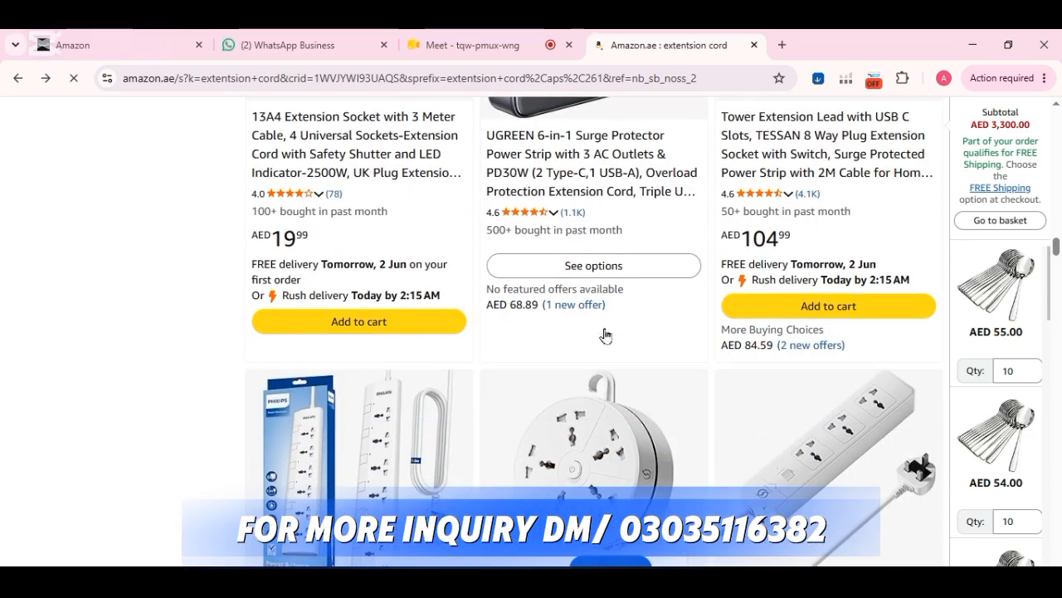
scroll(604, 333, down, 3)
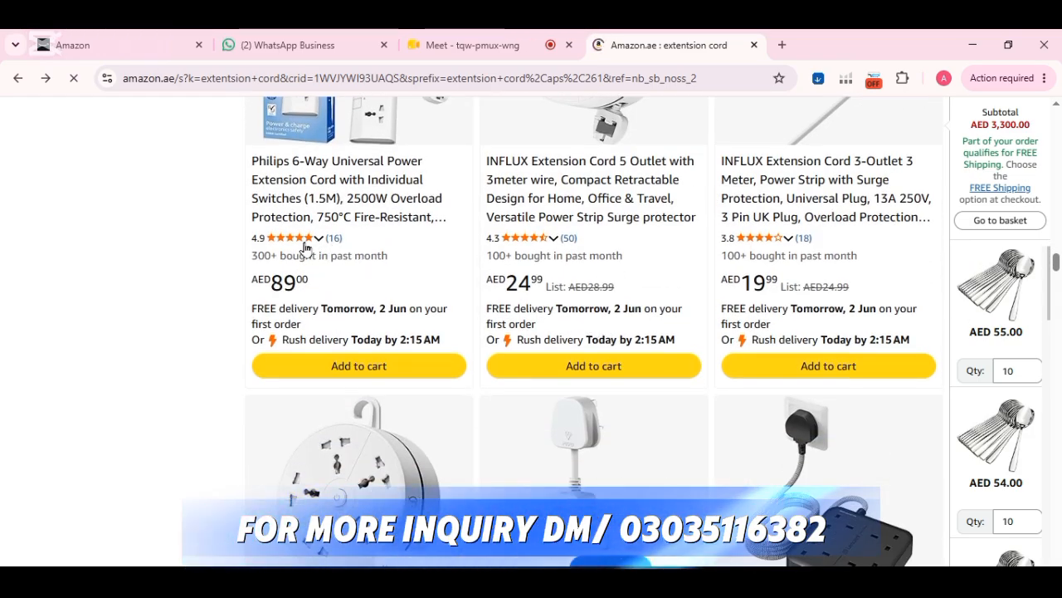
scroll(407, 309, up, 3)
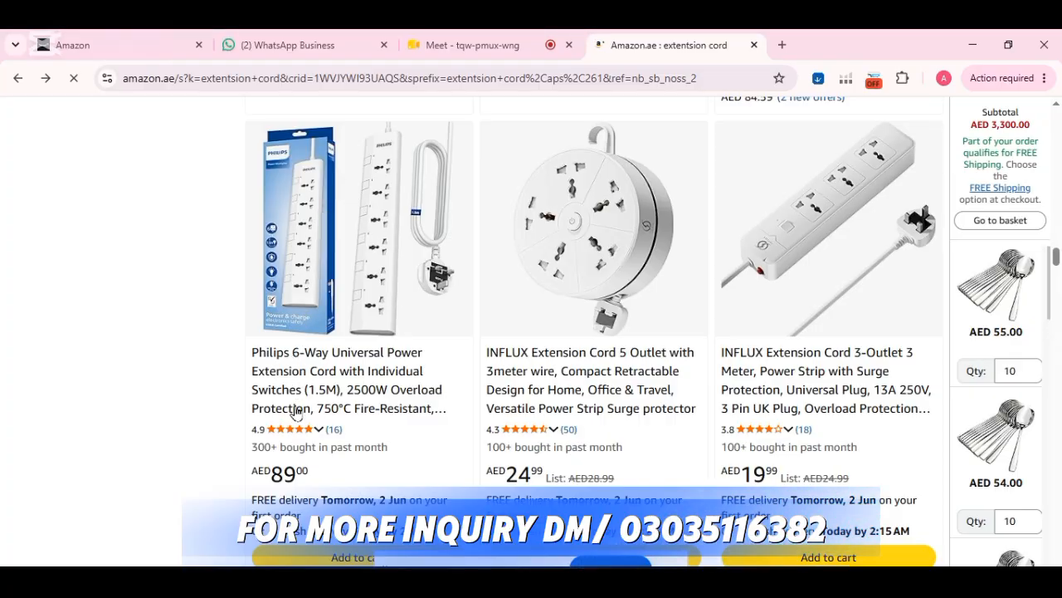
scroll(239, 427, down, 1)
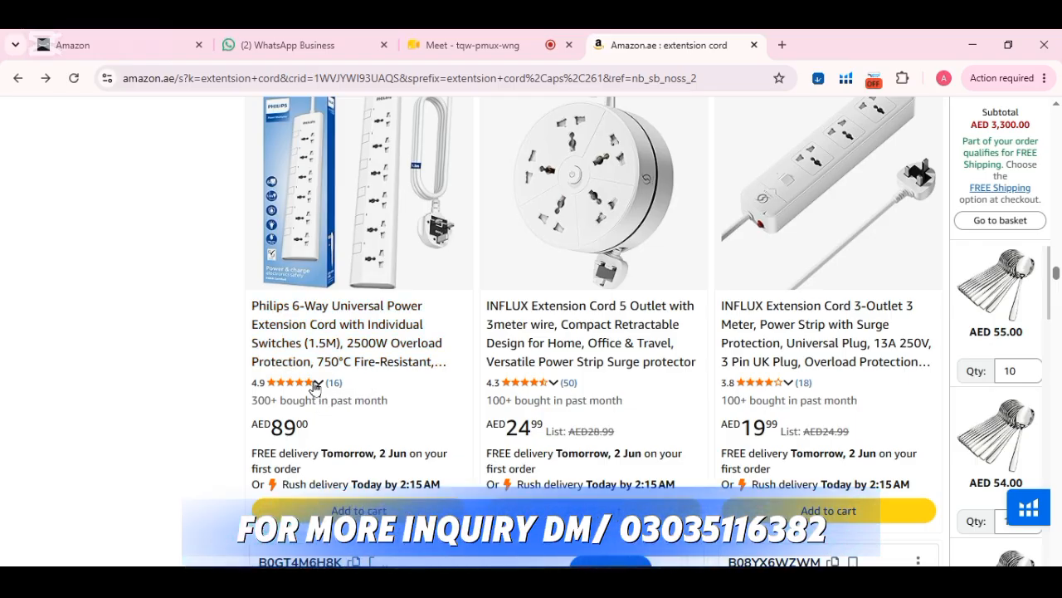
click(318, 351)
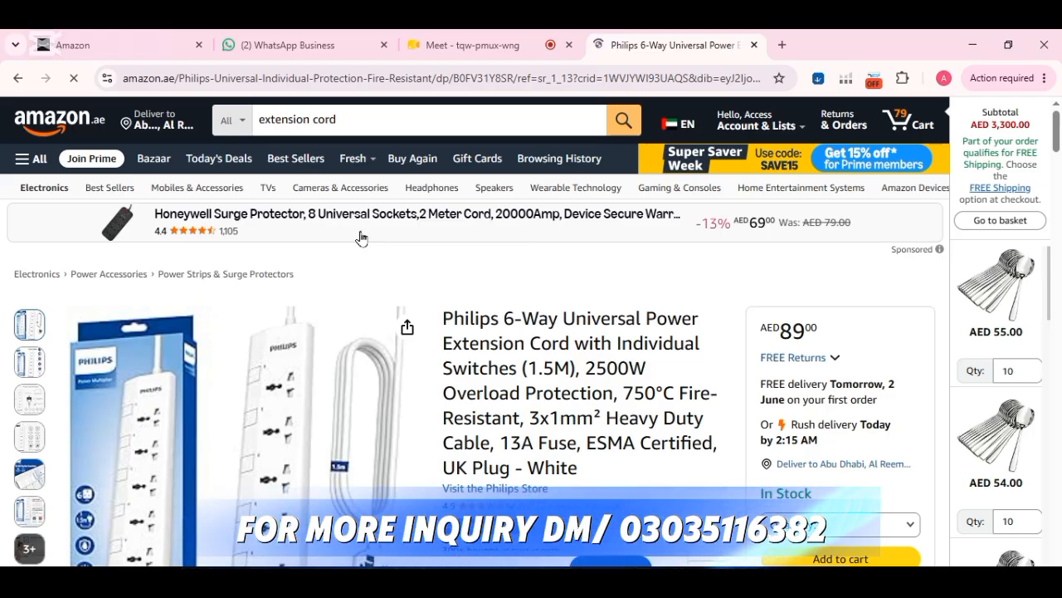
Step: Return to the campaign's ASIN list entry and review the negative targeting sections, campaign bidding strategy and placement bid adjustments
click(120, 45)
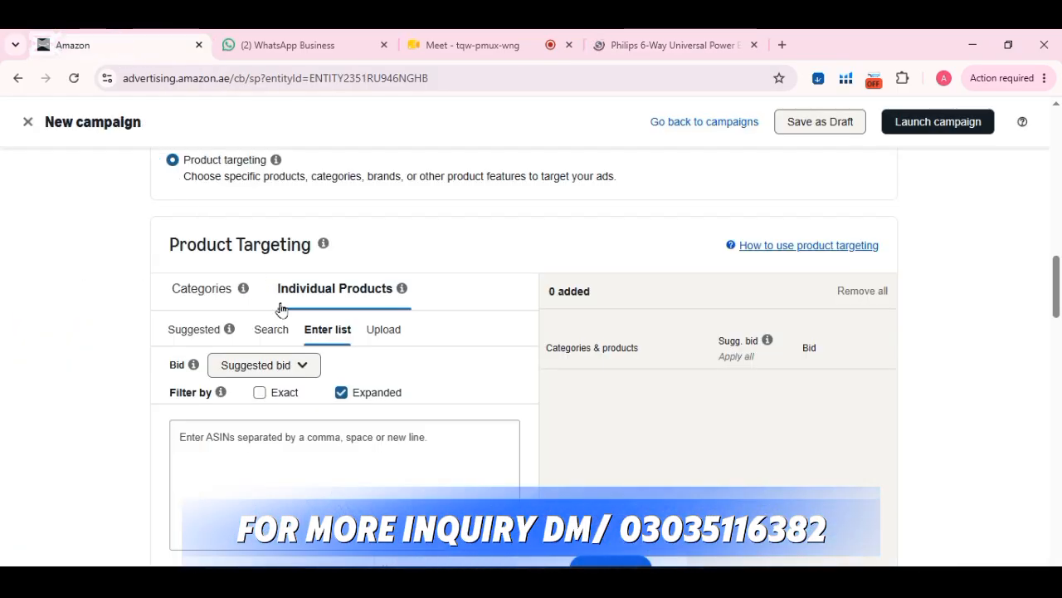
click(266, 446)
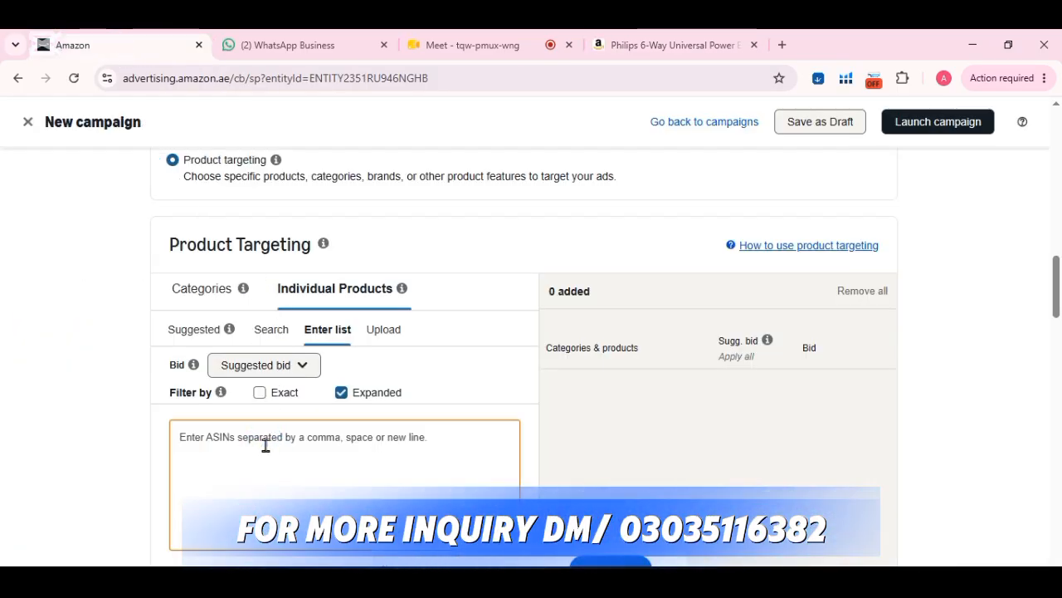
scroll(336, 459, down, 2)
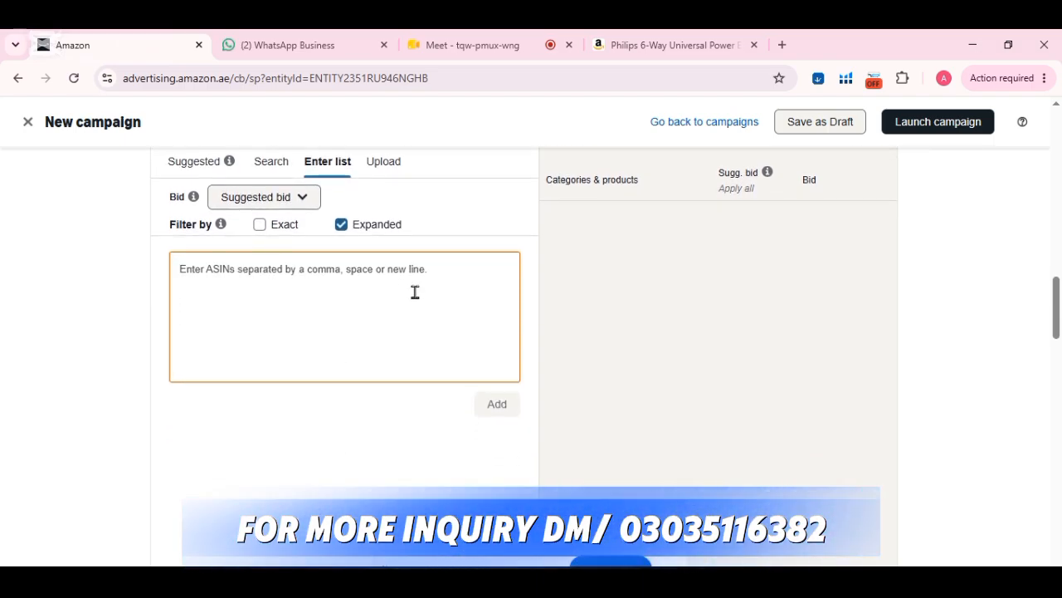
scroll(436, 317, down, 3)
scroll(434, 315, down, 2)
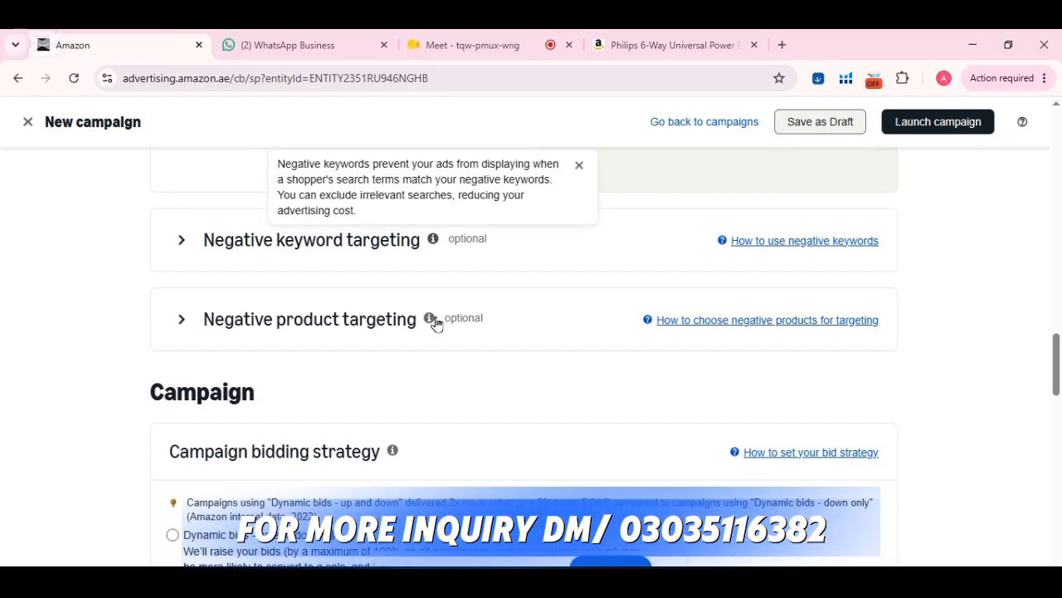
scroll(439, 324, down, 2)
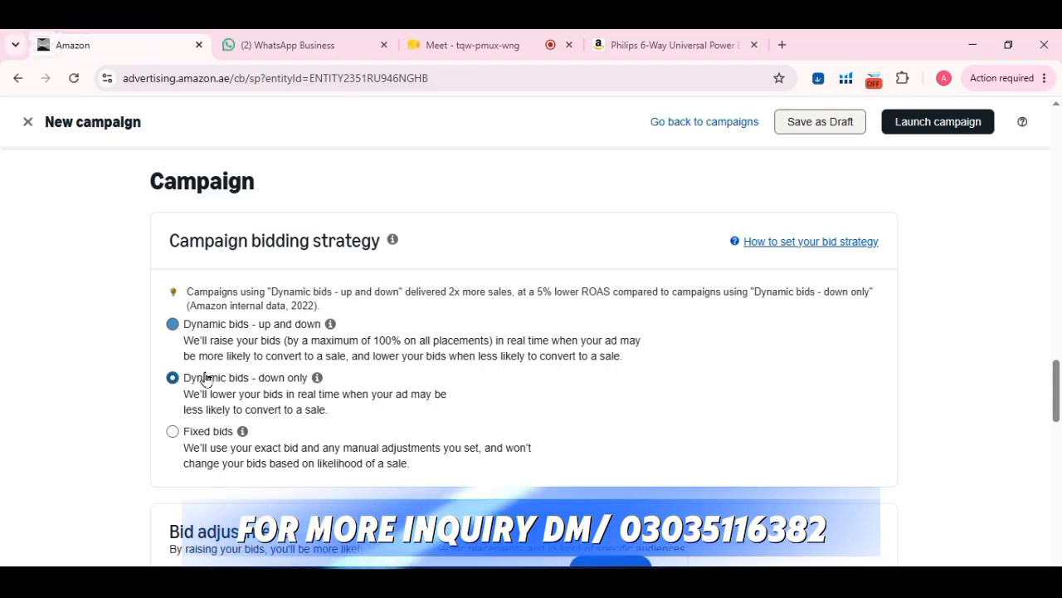
scroll(395, 403, down, 5)
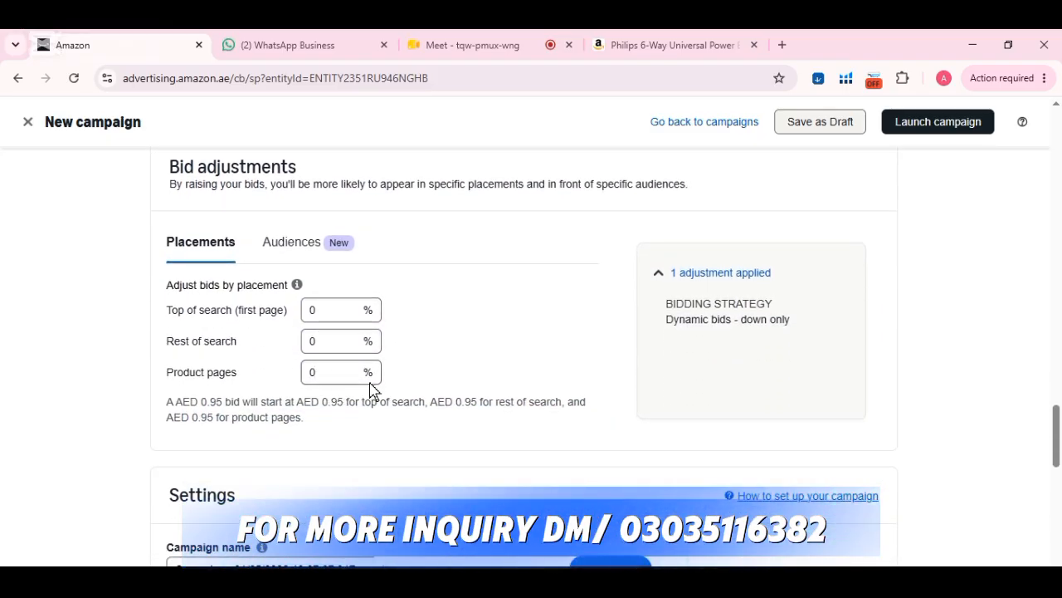
Step: Review the campaign name, dates, daily budget, additional country and automated rules settings, and go back to Product Targeting
scroll(371, 390, down, 3)
mouse_move(341, 369)
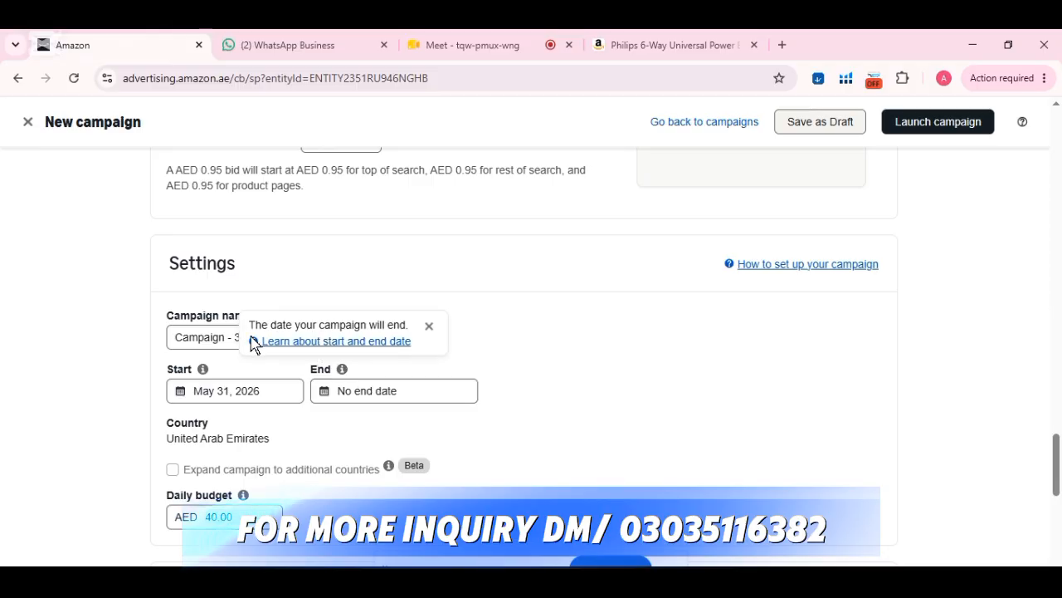
scroll(274, 427, down, 2)
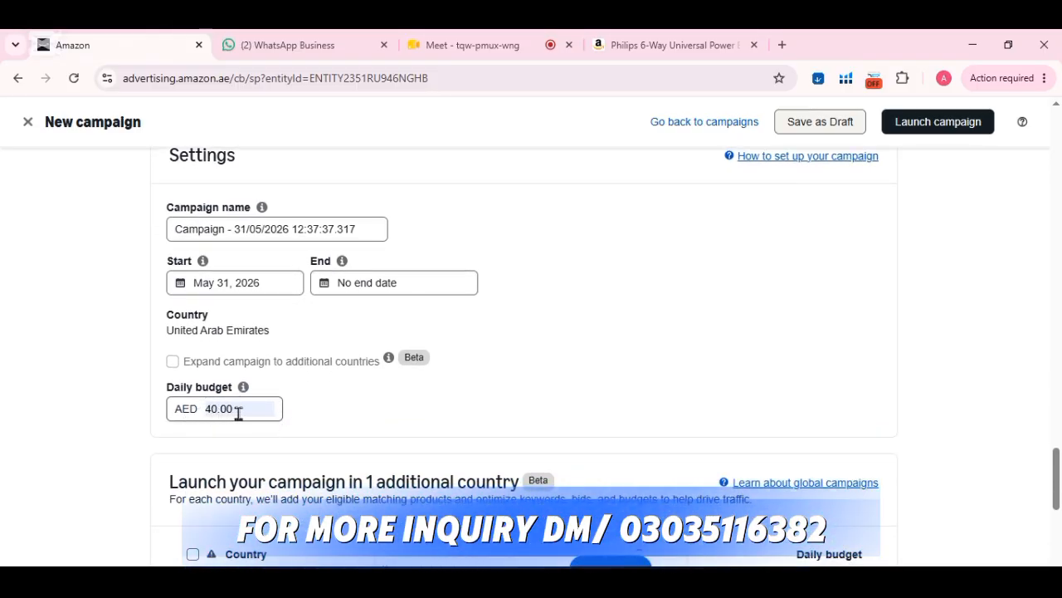
scroll(407, 402, down, 4)
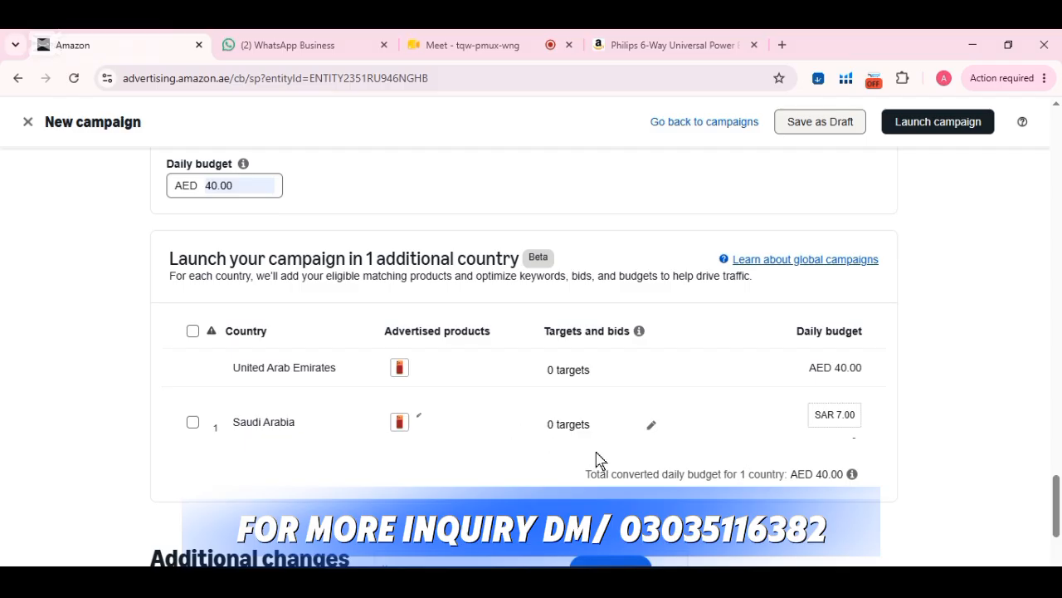
scroll(599, 460, down, 5)
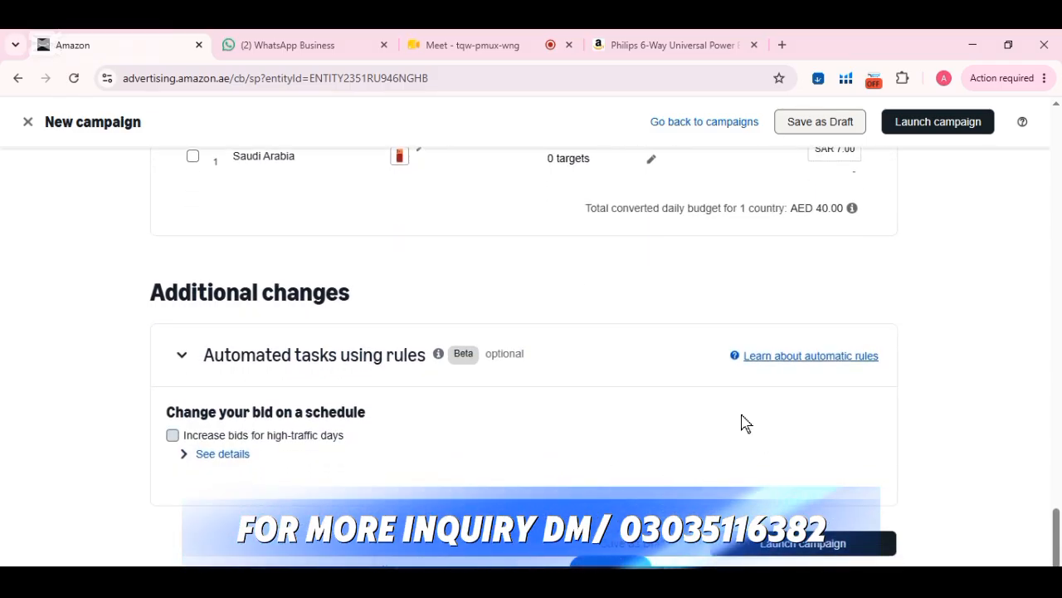
scroll(674, 335, up, 9)
scroll(672, 335, up, 10)
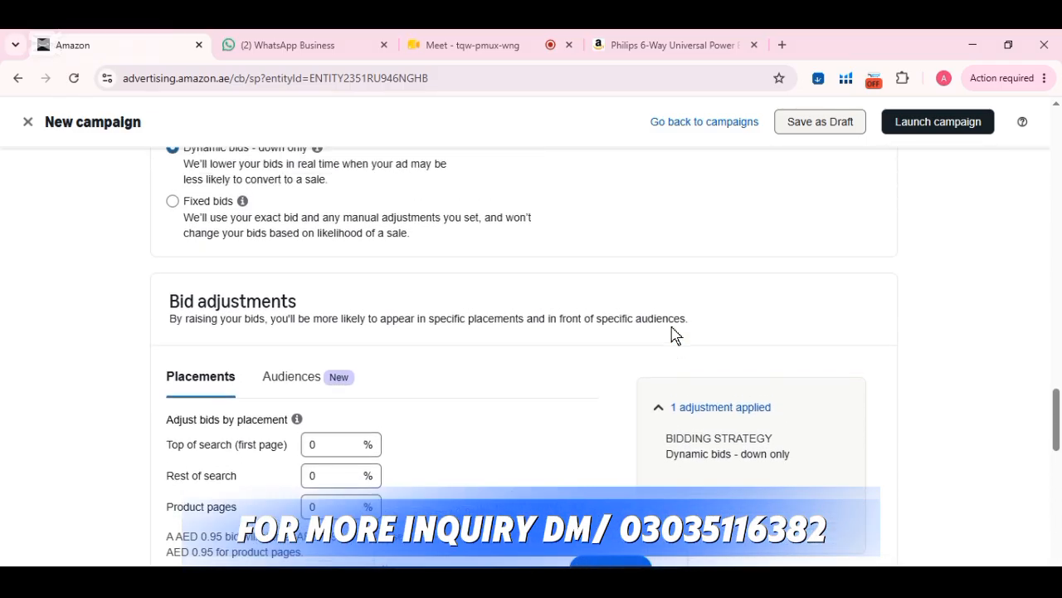
scroll(676, 335, up, 4)
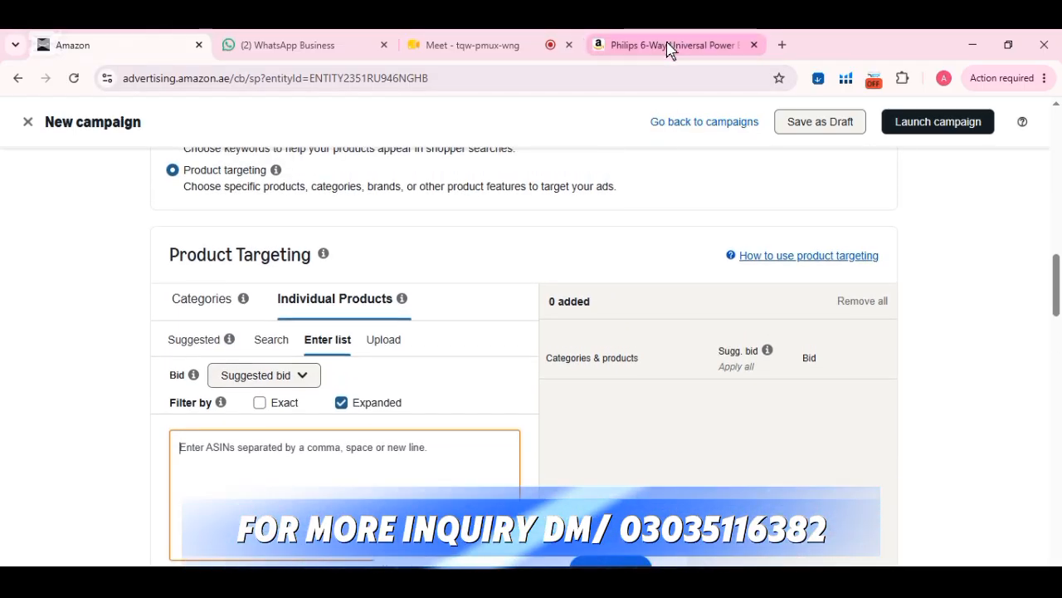
Step: Examine the sponsored placements on the Philips extension cord listing, under "Customers also bought" and "Products related to this item"
mouse_move(667, 39)
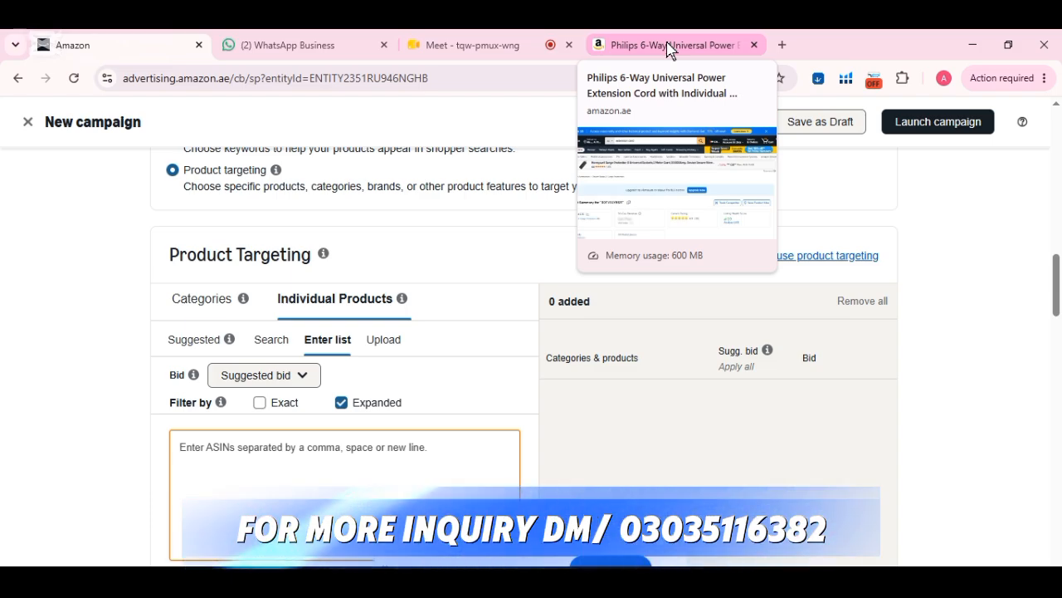
click(667, 45)
scroll(547, 320, down, 5)
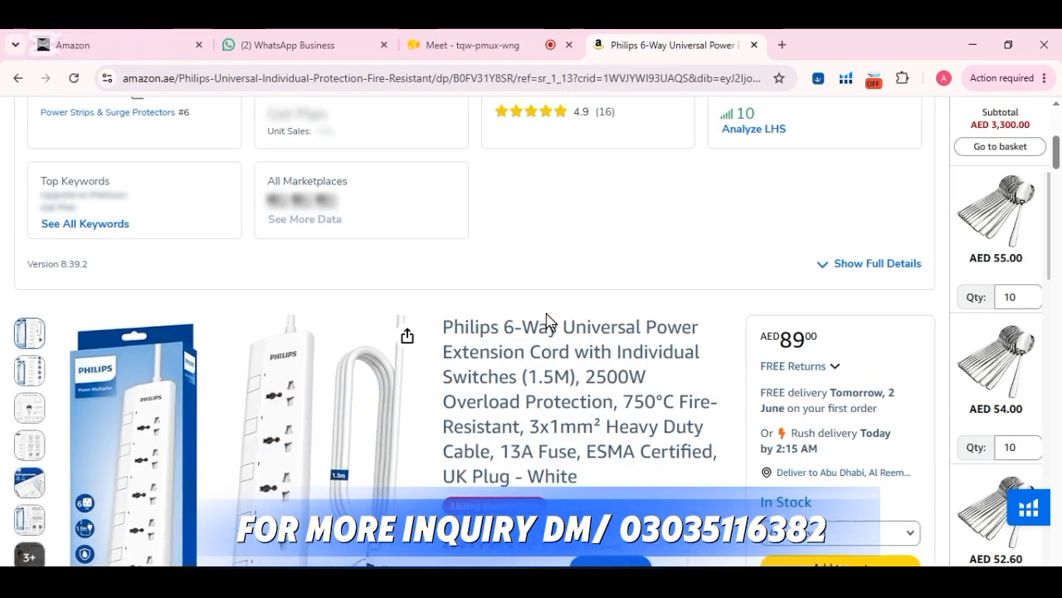
scroll(546, 320, down, 15)
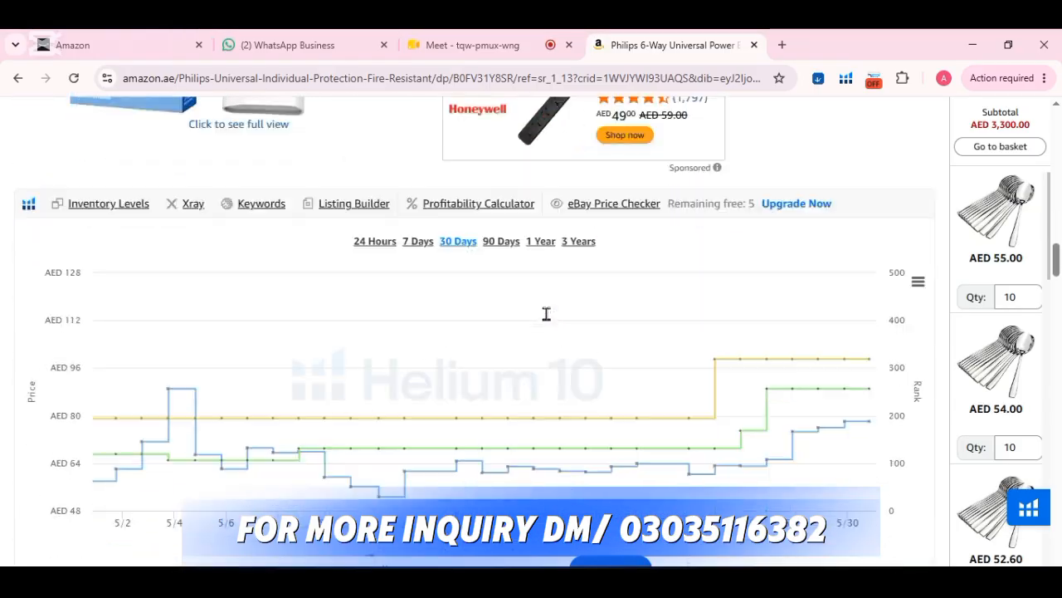
scroll(547, 315, down, 12)
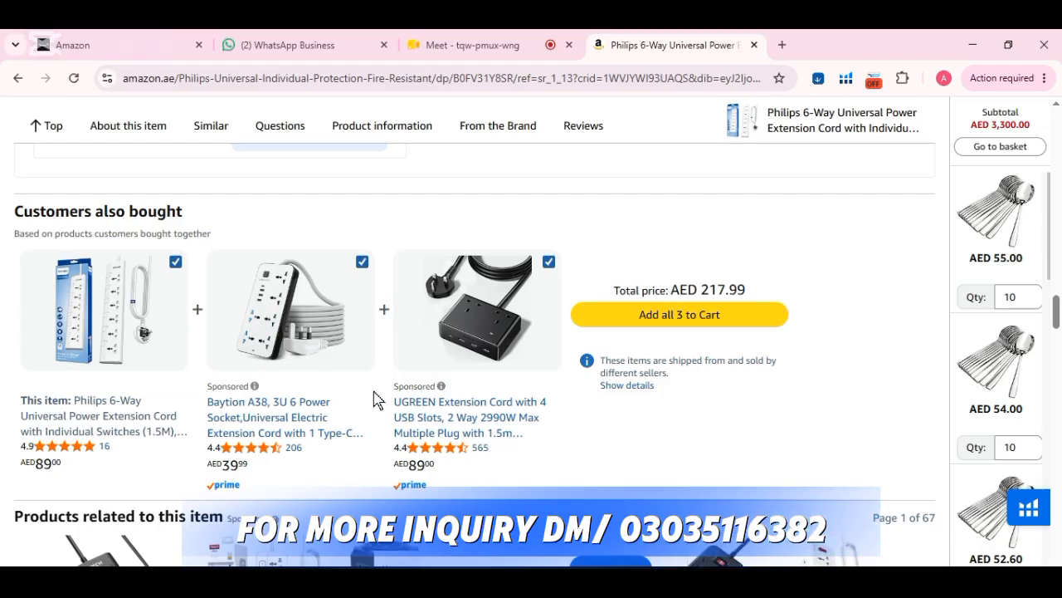
scroll(274, 415, down, 3)
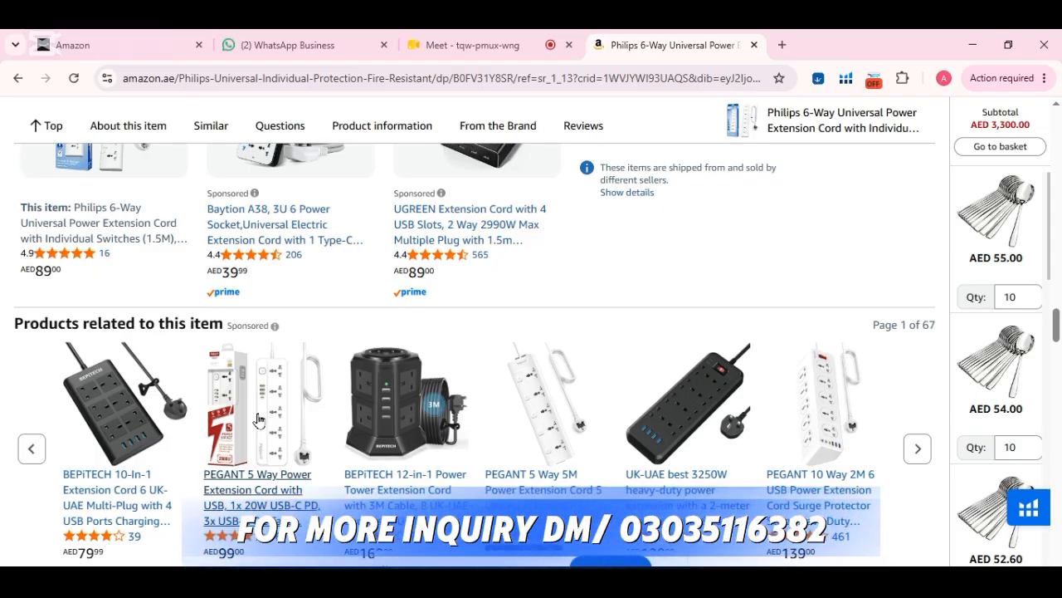
scroll(368, 356, up, 2)
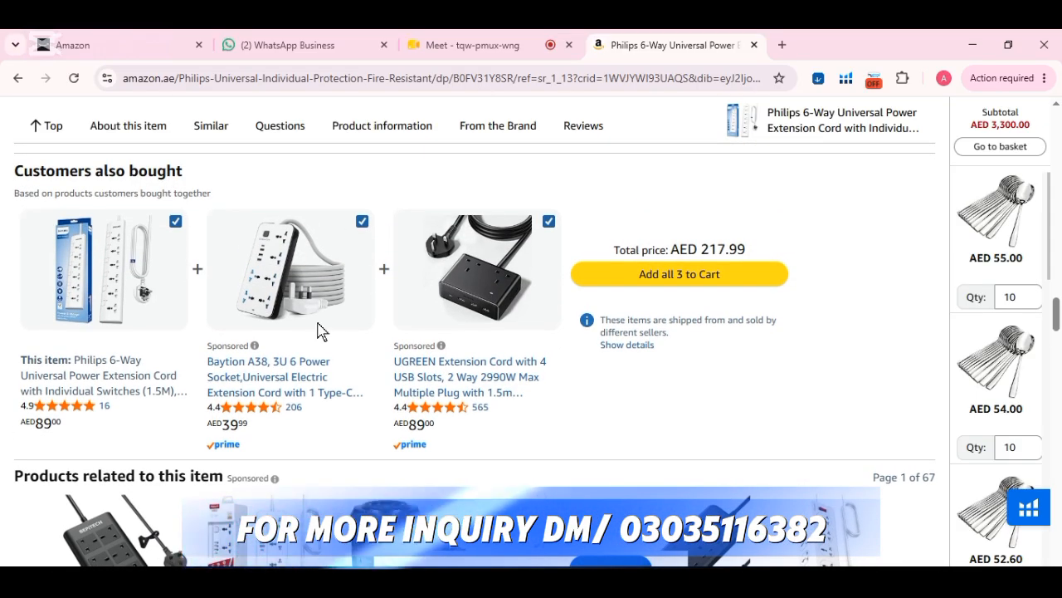
Step: Return to the new campaign and look over its product selection and ad group settings
click(137, 53)
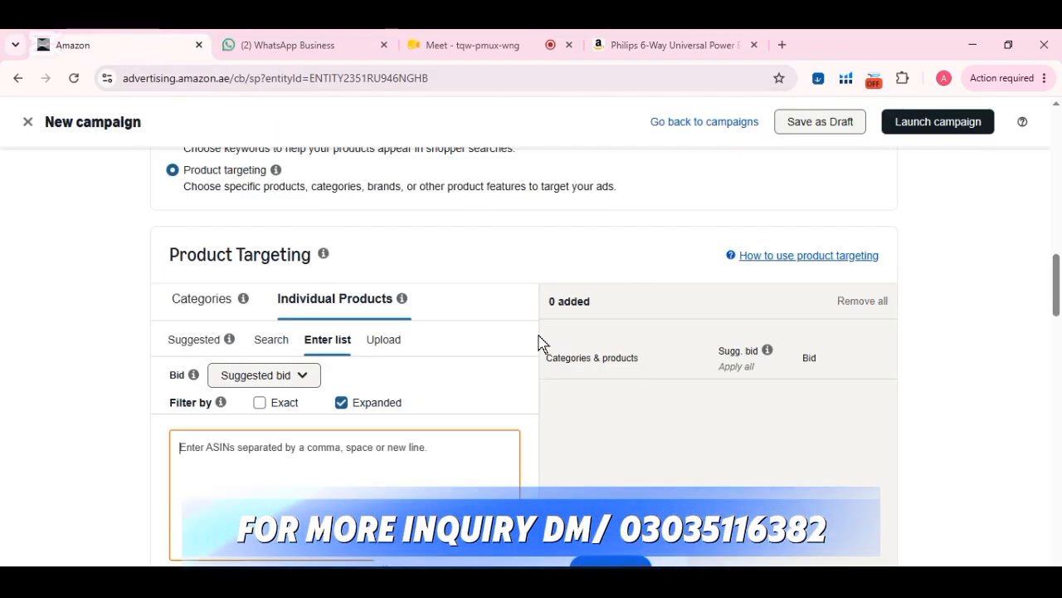
scroll(538, 343, up, 3)
scroll(538, 343, down, 10)
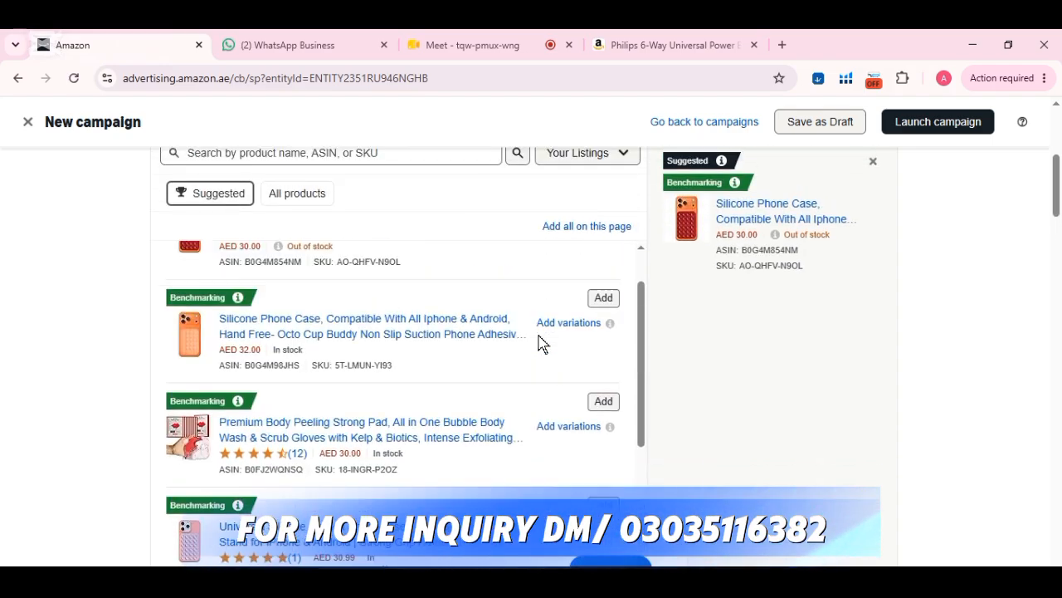
scroll(537, 343, up, 2)
scroll(538, 343, up, 6)
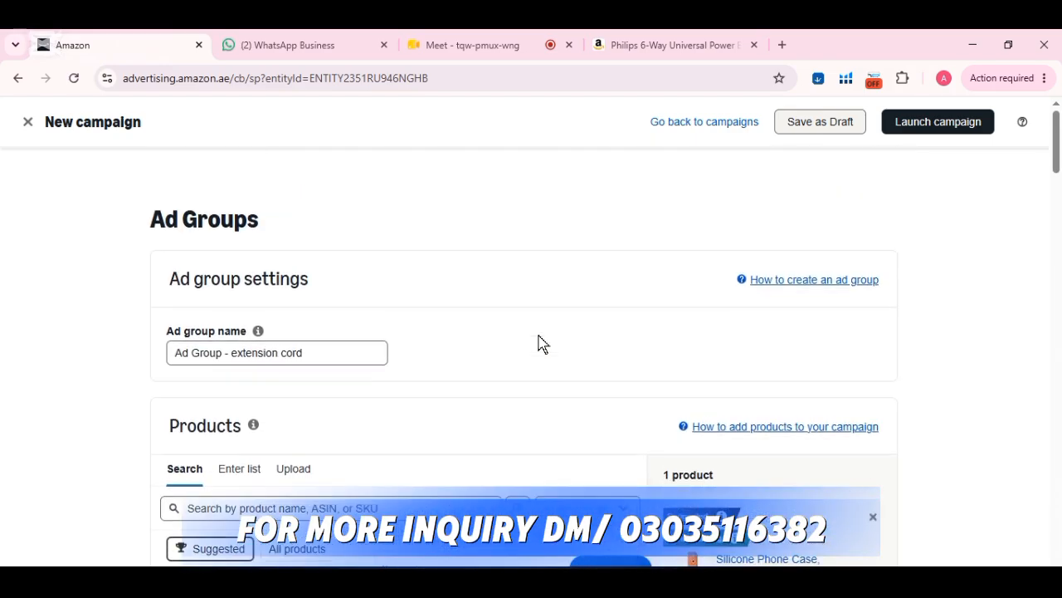